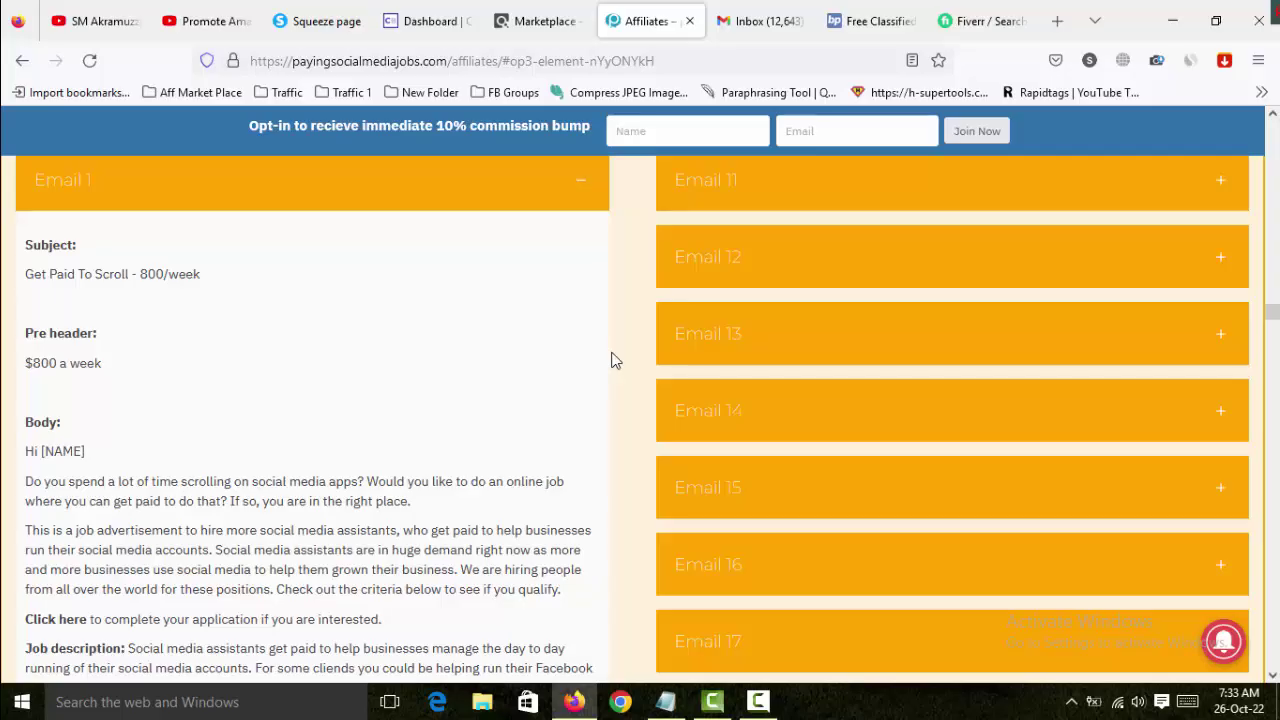
Switch from the affiliate swipe page to the Gmail inbox tab.
{"action": "left_click", "coordinate": [738, 21]}
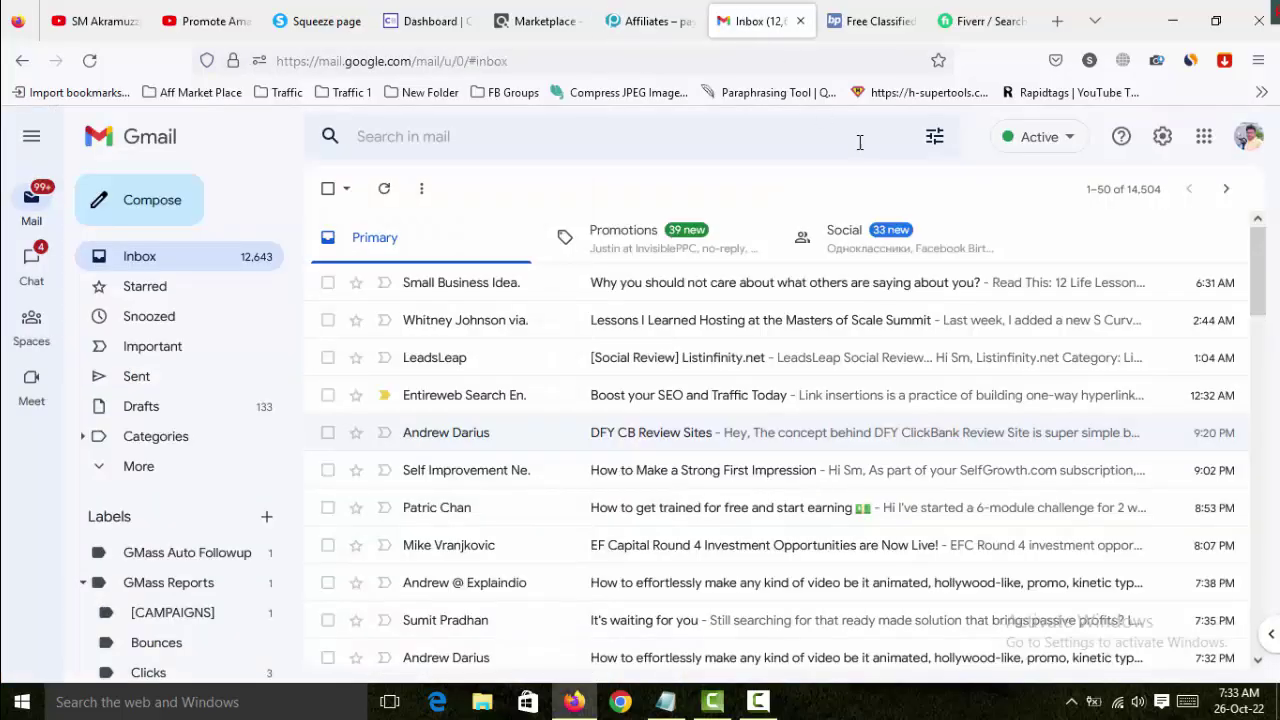
Open Gmail's full settings and scroll the General tab down to Vacation responder.
{"action": "left_click", "coordinate": [1162, 138]}
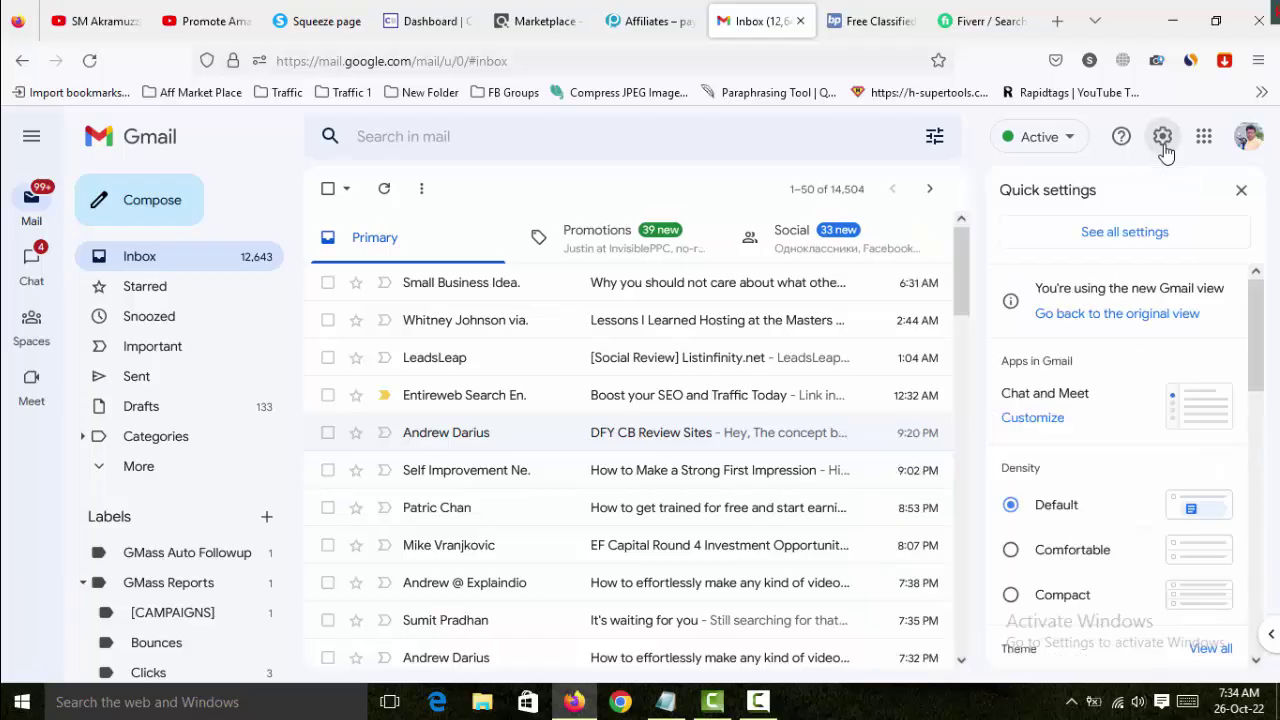
{"action": "left_click", "coordinate": [1124, 232]}
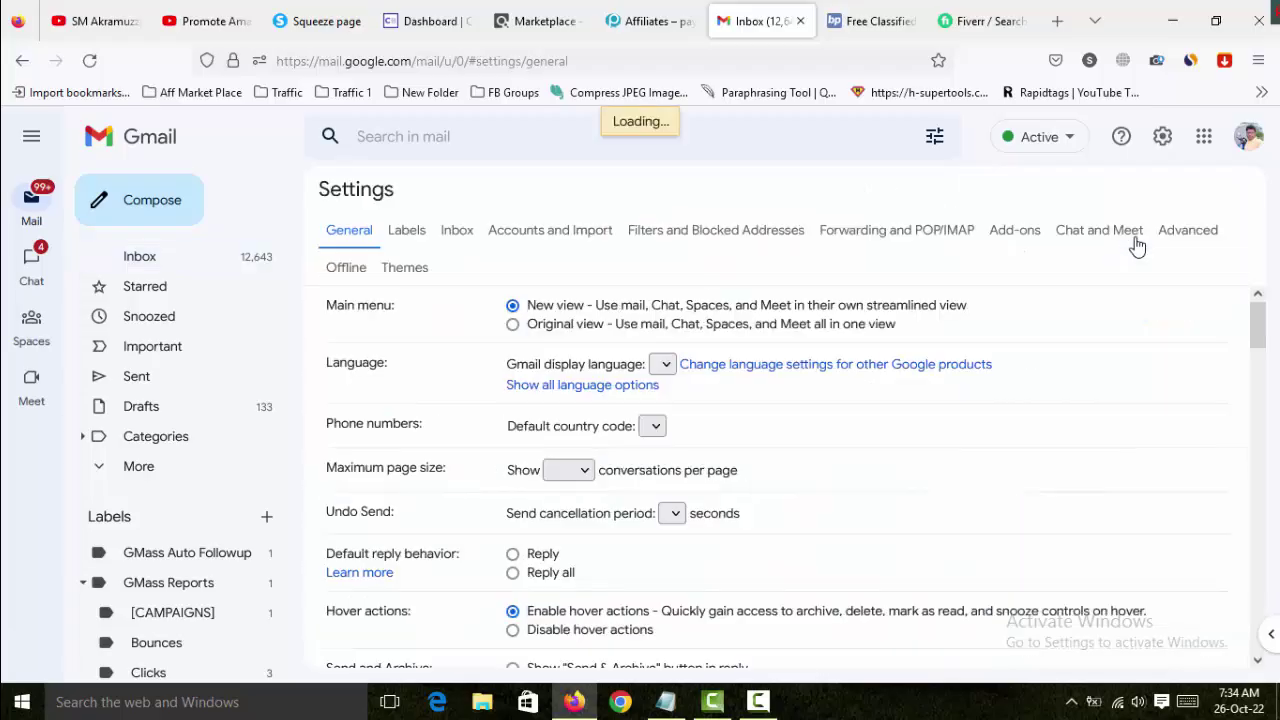
{"action": "scroll", "coordinate": [1057, 320], "scroll_direction": "down", "scroll_amount": 15}
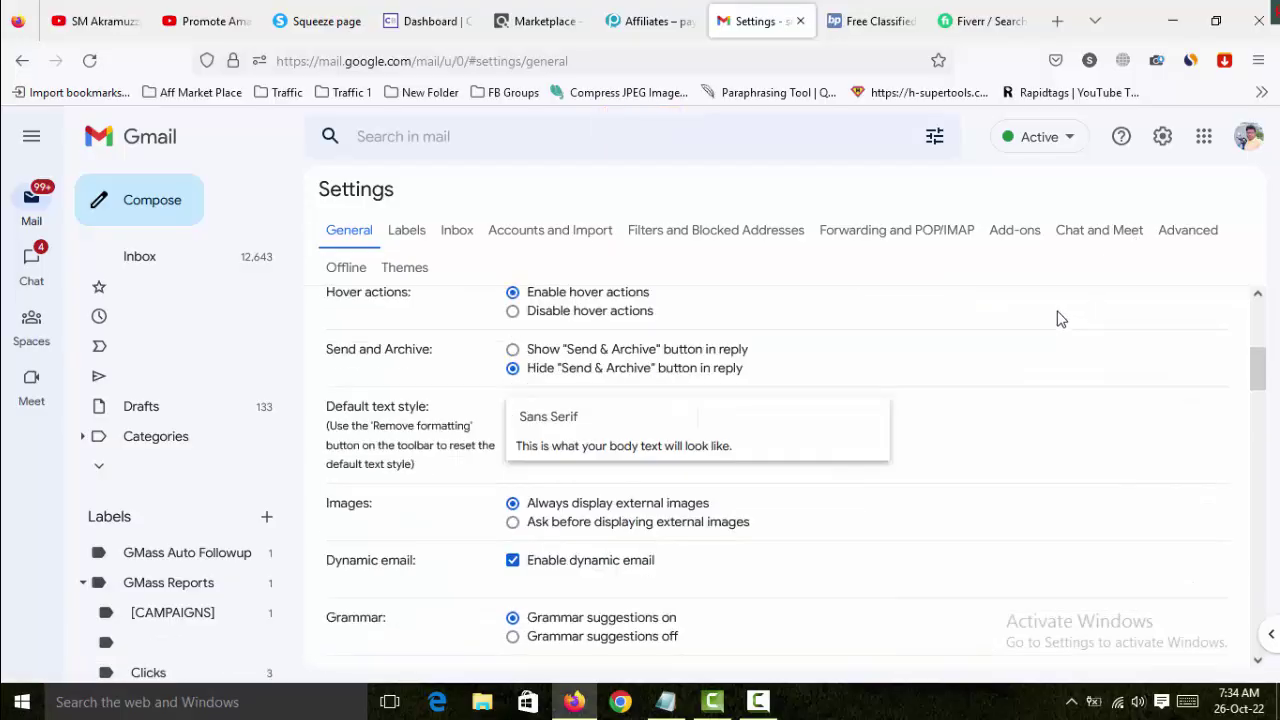
{"action": "scroll", "coordinate": [1057, 327], "scroll_direction": "down", "scroll_amount": 10}
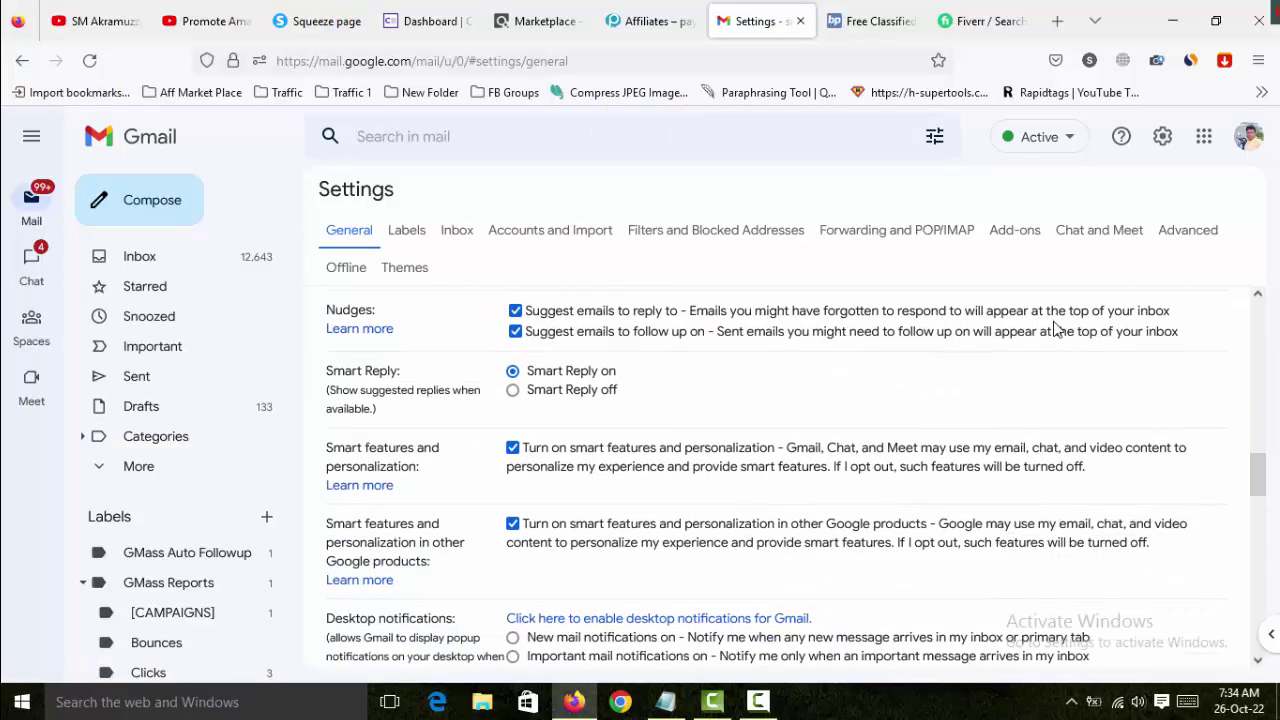
{"action": "scroll", "coordinate": [1055, 321], "scroll_direction": "down", "scroll_amount": 8}
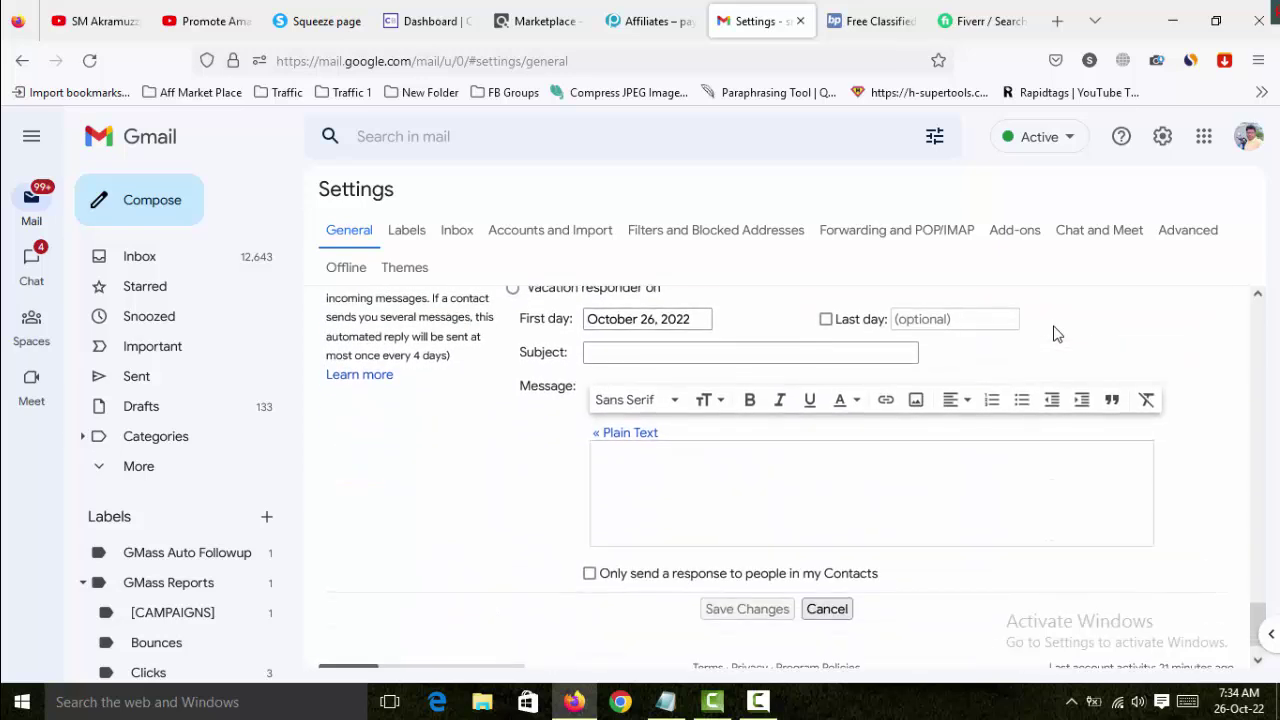
{"action": "scroll", "coordinate": [1054, 334], "scroll_direction": "up", "scroll_amount": 1}
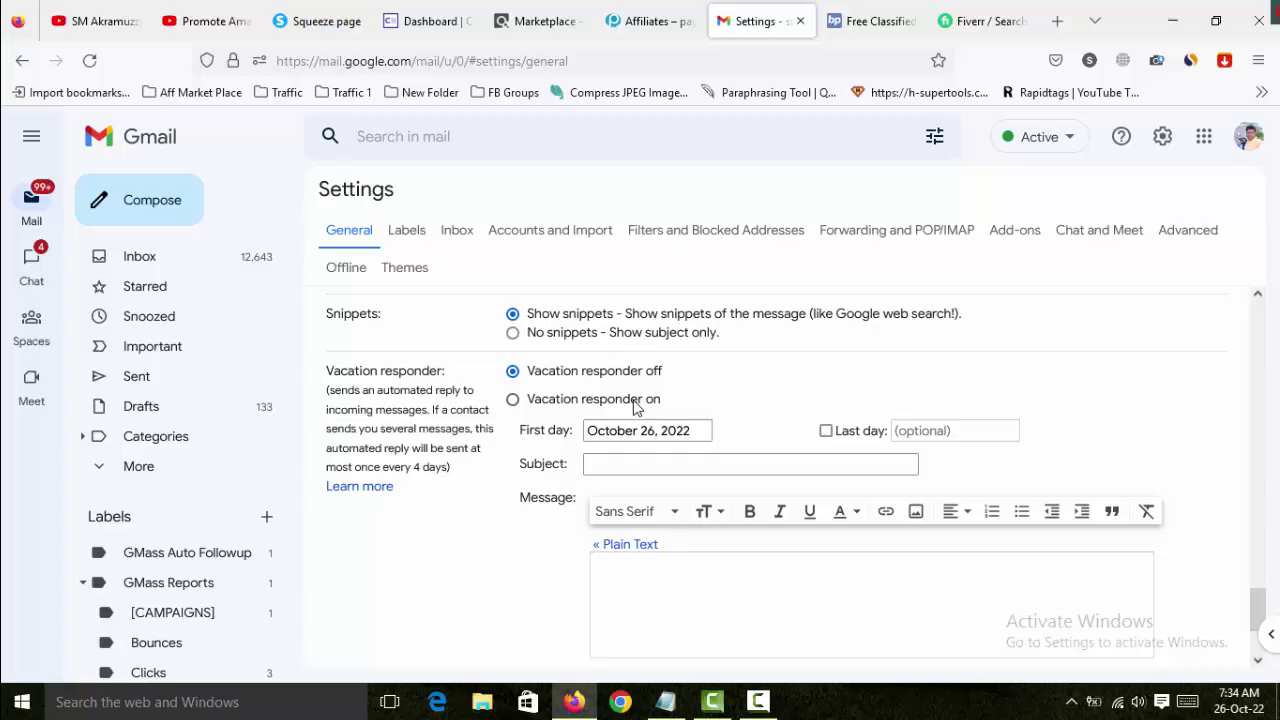
Turn the vacation responder on and paste 'Get Paid To Scroll - 800/week' from Email 1 as its subject.
{"action": "left_click", "coordinate": [512, 399]}
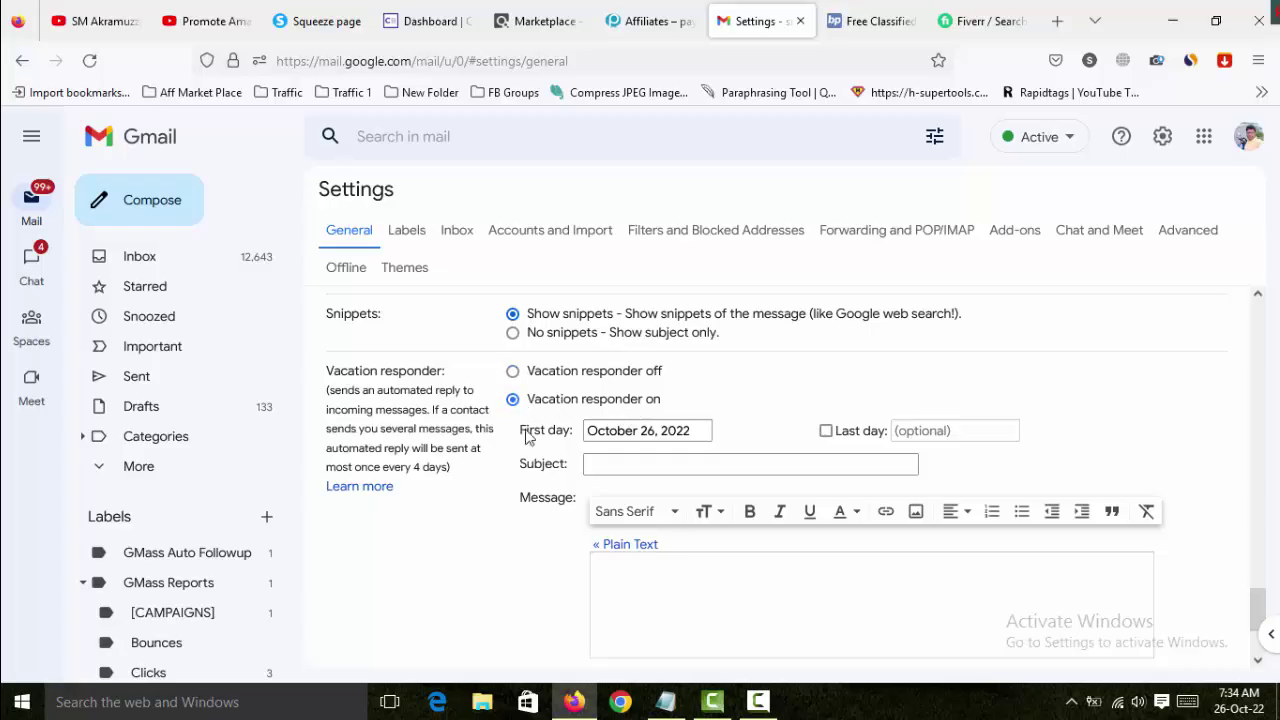
{"action": "left_click", "coordinate": [612, 467]}
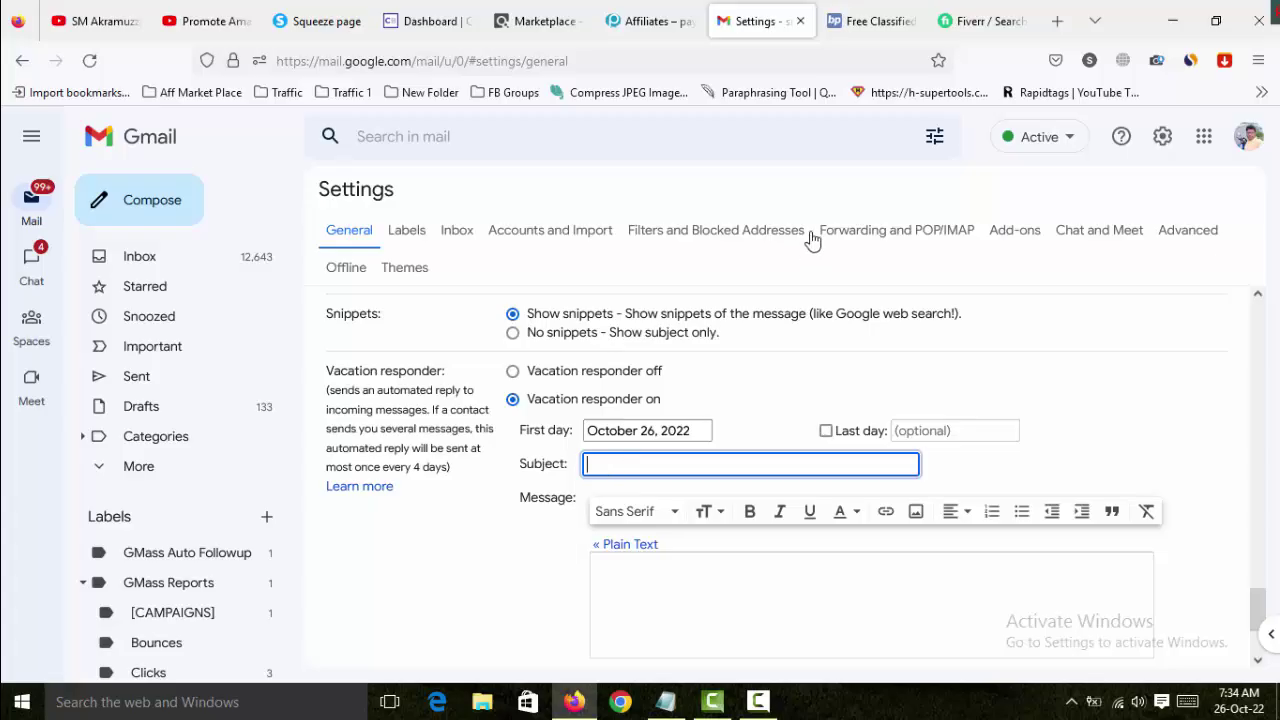
{"action": "left_click", "coordinate": [650, 21]}
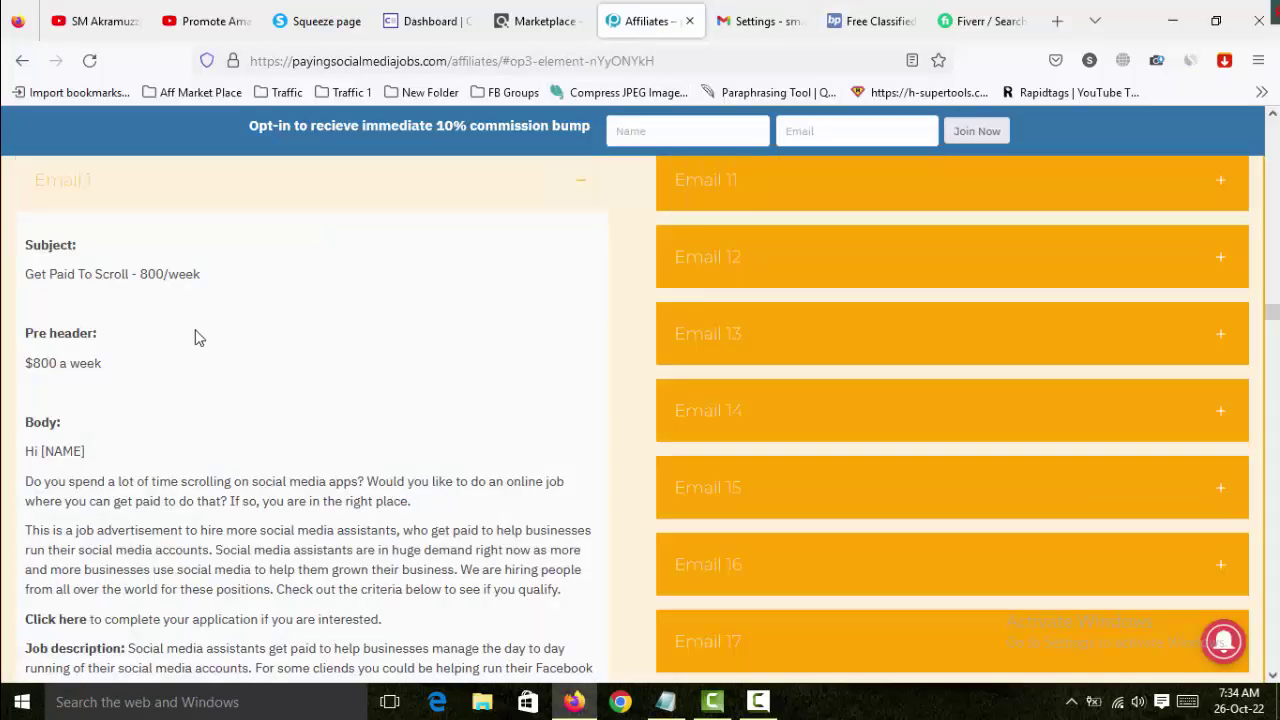
{"action": "left_click_drag", "start_coordinate": [200, 274], "coordinate": [25, 274]}
{"action": "key", "text": "ctrl+c"}
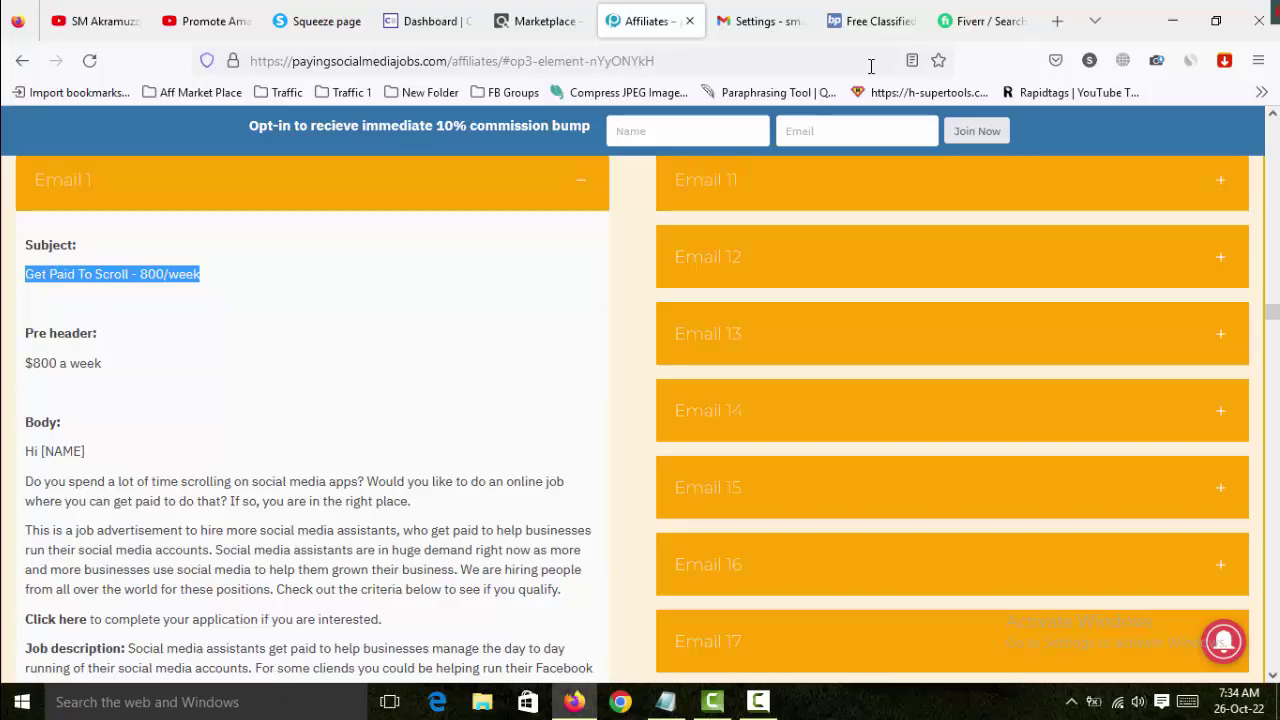
{"action": "left_click", "coordinate": [762, 22]}
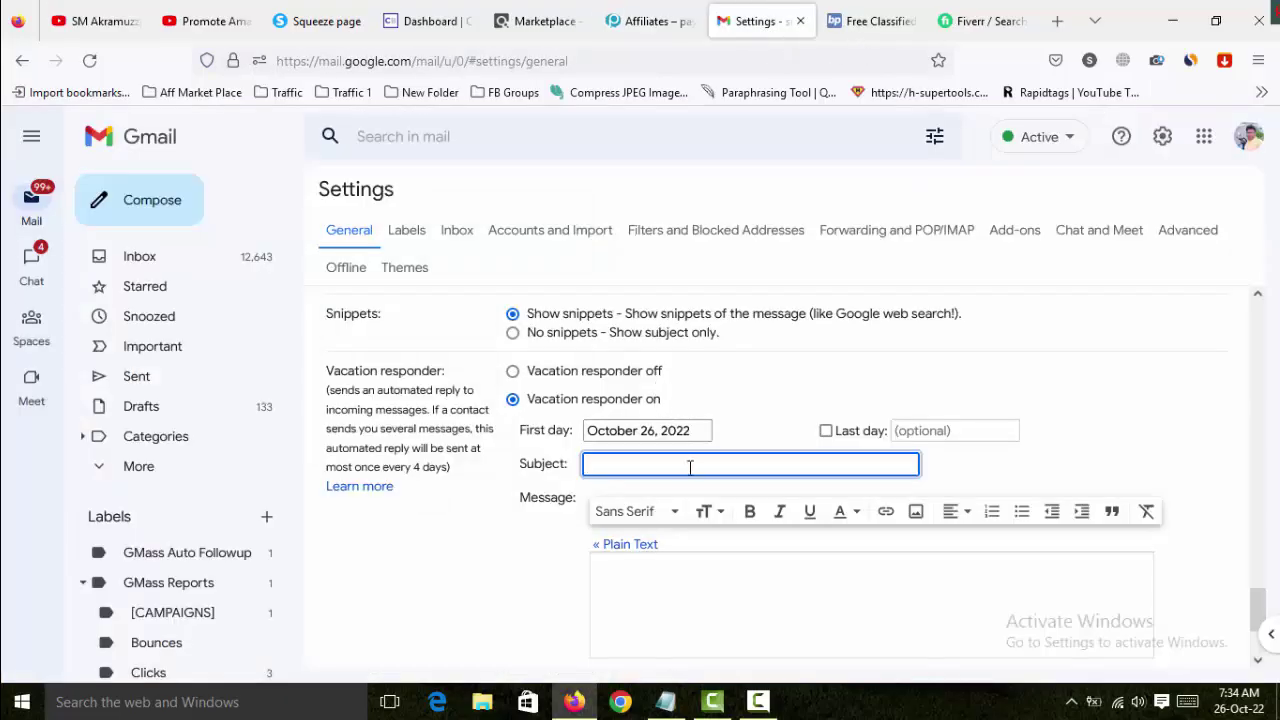
{"action": "key", "text": "ctrl+v"}
Copy the Email 1 body text from the swipe page, ready for the vacation message box.
{"action": "left_click", "coordinate": [650, 21]}
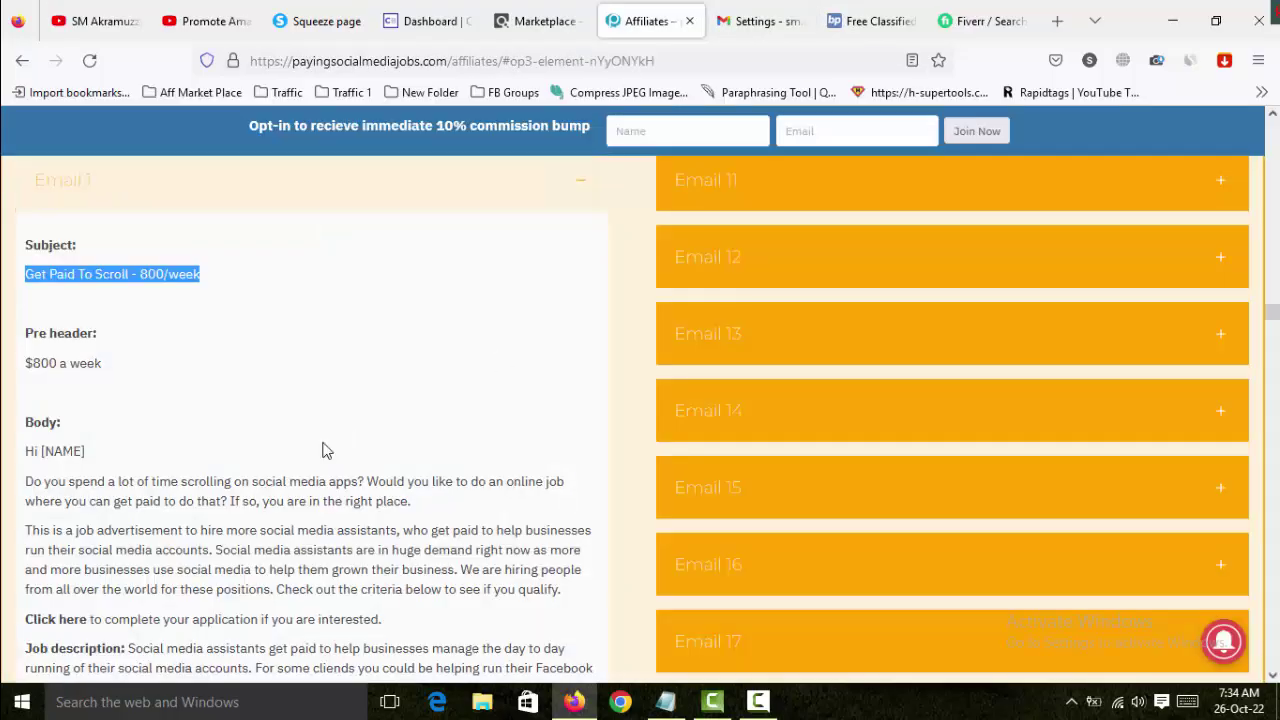
{"action": "scroll", "coordinate": [322, 450], "scroll_direction": "down", "scroll_amount": 3}
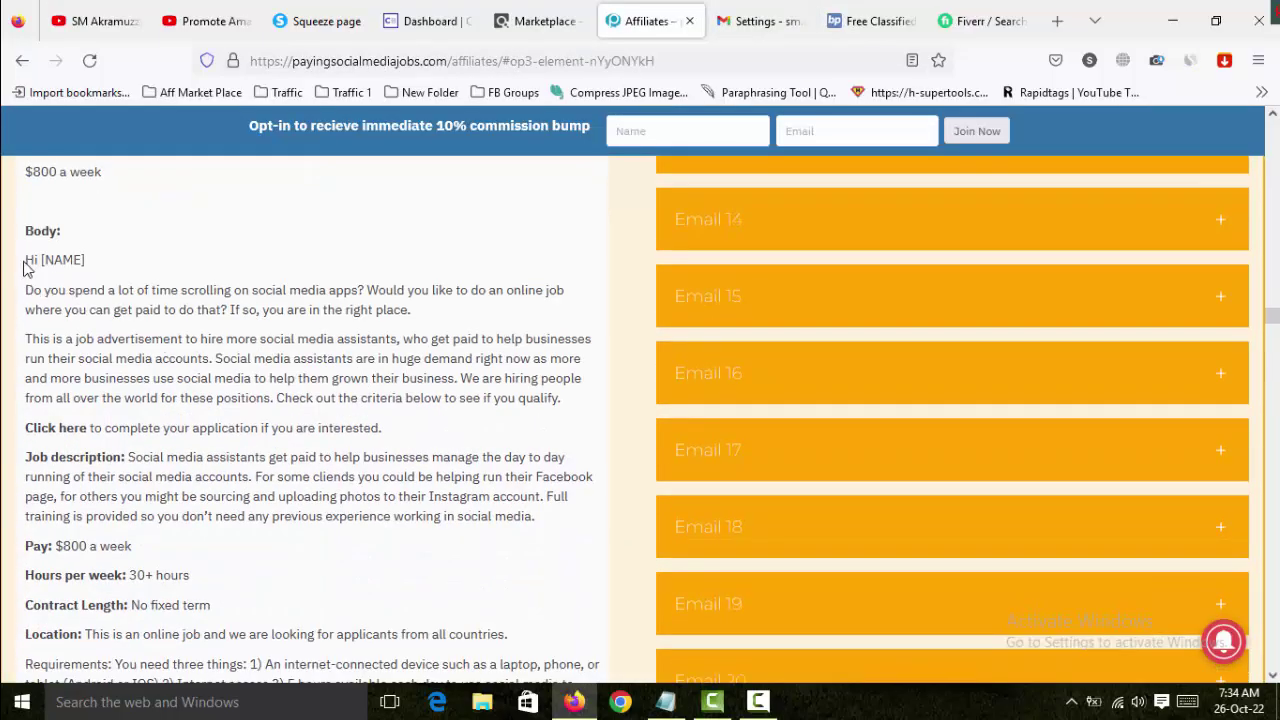
{"action": "left_click_drag", "start_coordinate": [25, 262], "coordinate": [141, 505]}
{"action": "scroll", "coordinate": [38, 286], "scroll_direction": "down", "scroll_amount": 3}
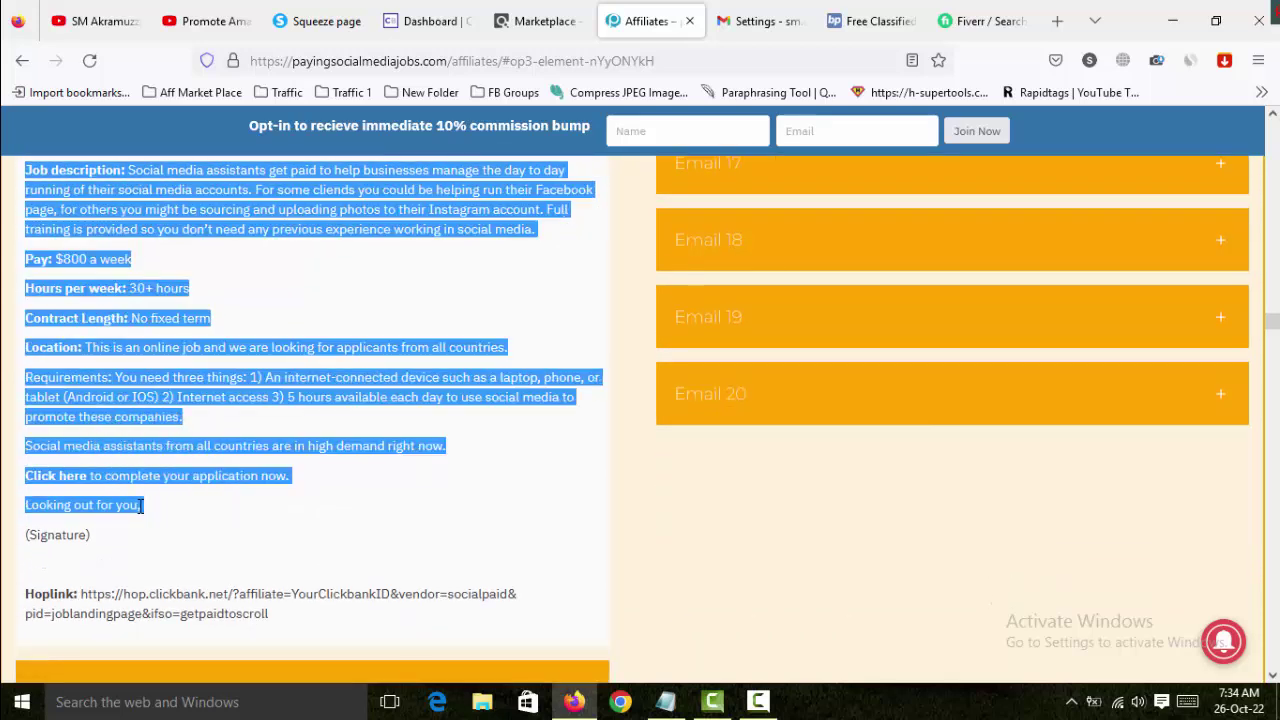
{"action": "right_click", "coordinate": [160, 322]}
{"action": "left_click", "coordinate": [185, 342]}
{"action": "left_click", "coordinate": [771, 22]}
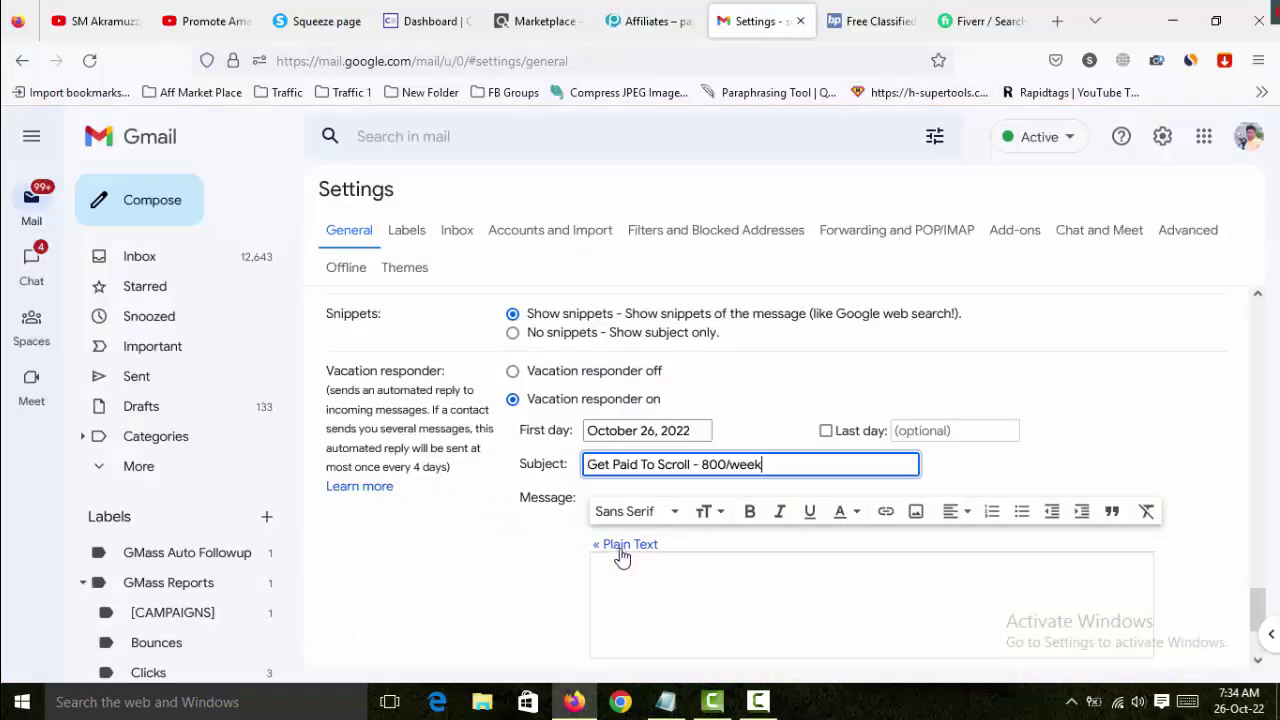
{"action": "left_click", "coordinate": [683, 576]}
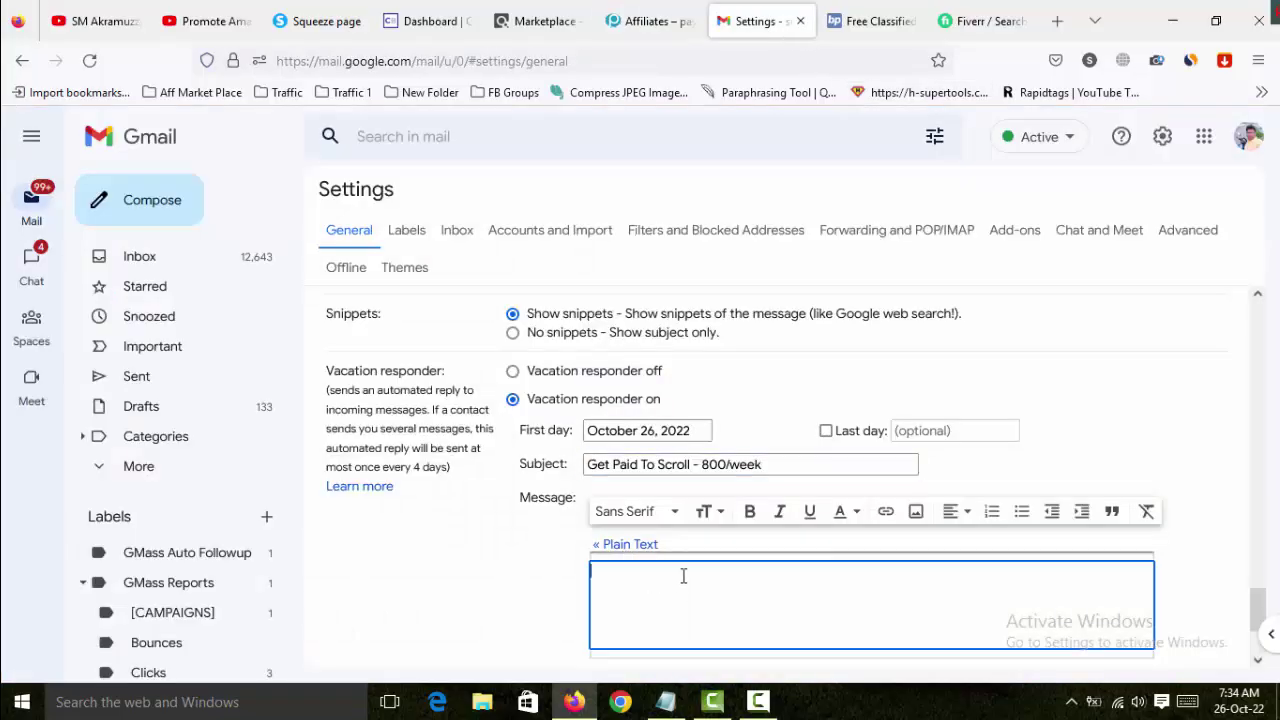
Paste the swipe body into the vacation message and remove the [NAME] placeholder from the greeting.
{"action": "key", "text": "ctrl+v"}
{"action": "scroll", "coordinate": [1017, 486], "scroll_direction": "up", "scroll_amount": 5}
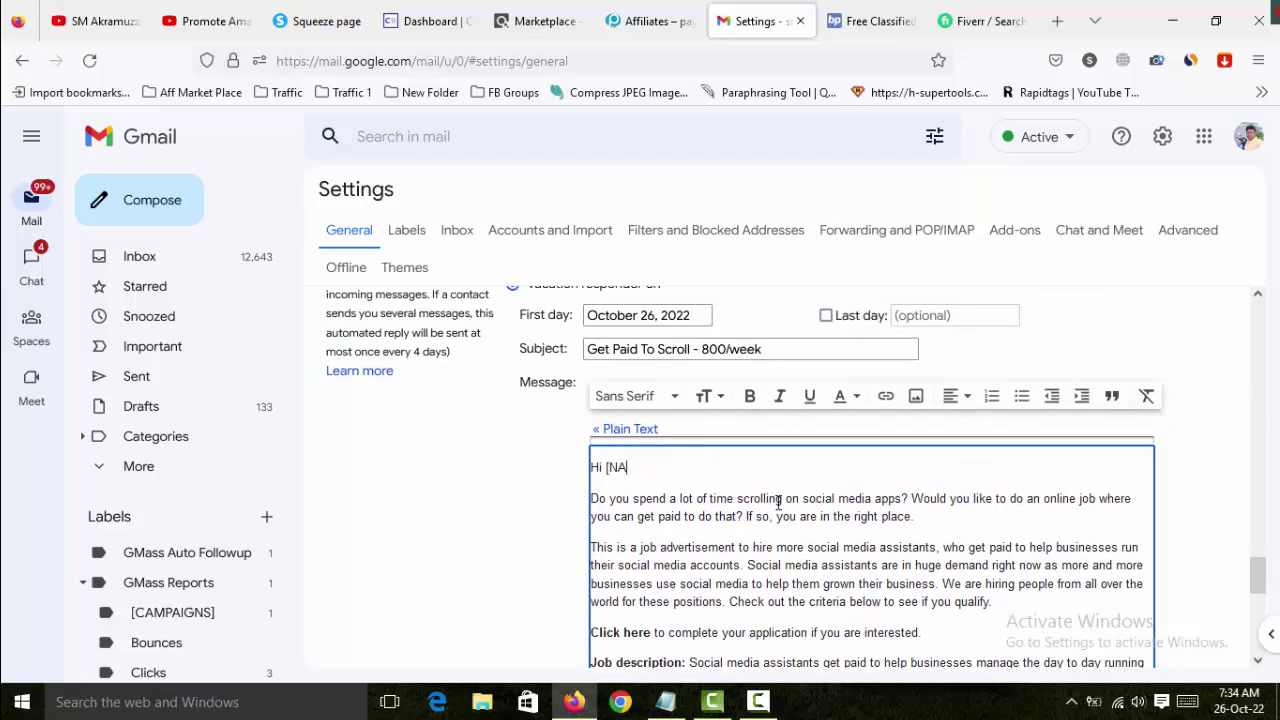
{"action": "key", "text": "BackSpace"}
{"action": "key", "text": "BackSpace"}
{"action": "scroll", "coordinate": [1060, 583], "scroll_direction": "down", "scroll_amount": 4}
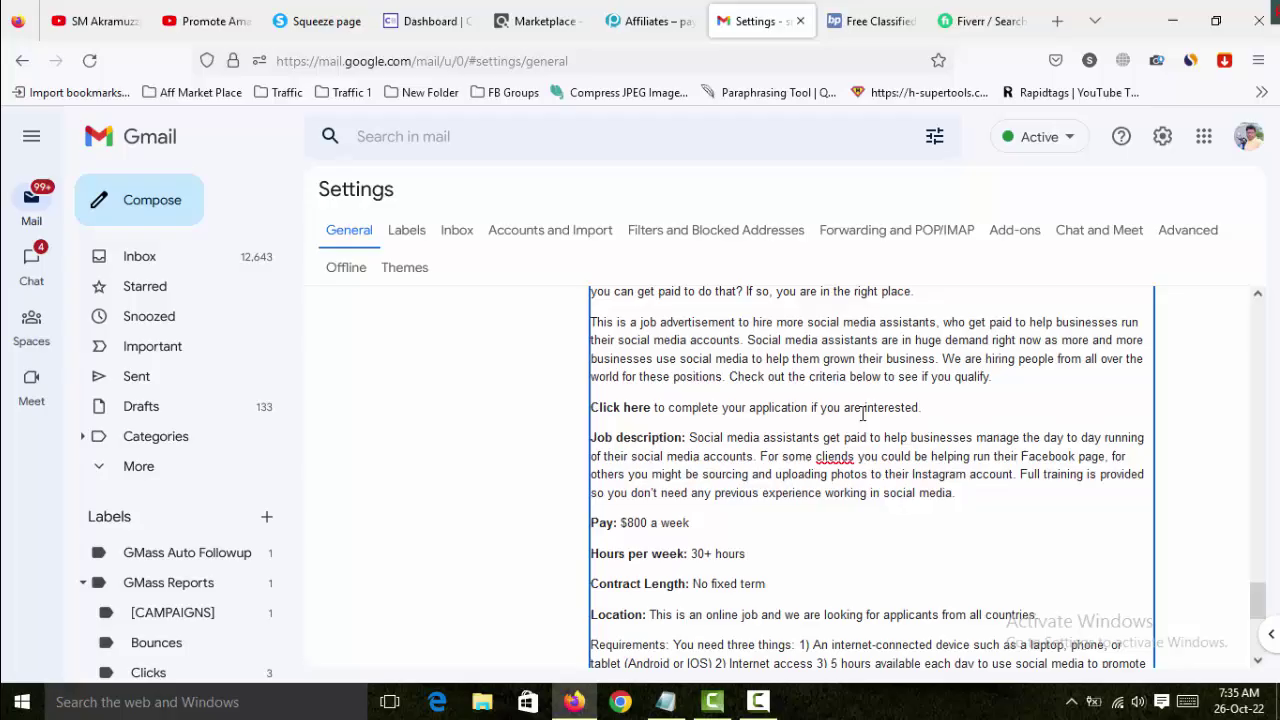
Make the 'Click here to complete your application' line bold.
{"action": "left_click_drag", "start_coordinate": [930, 405], "coordinate": [590, 405]}
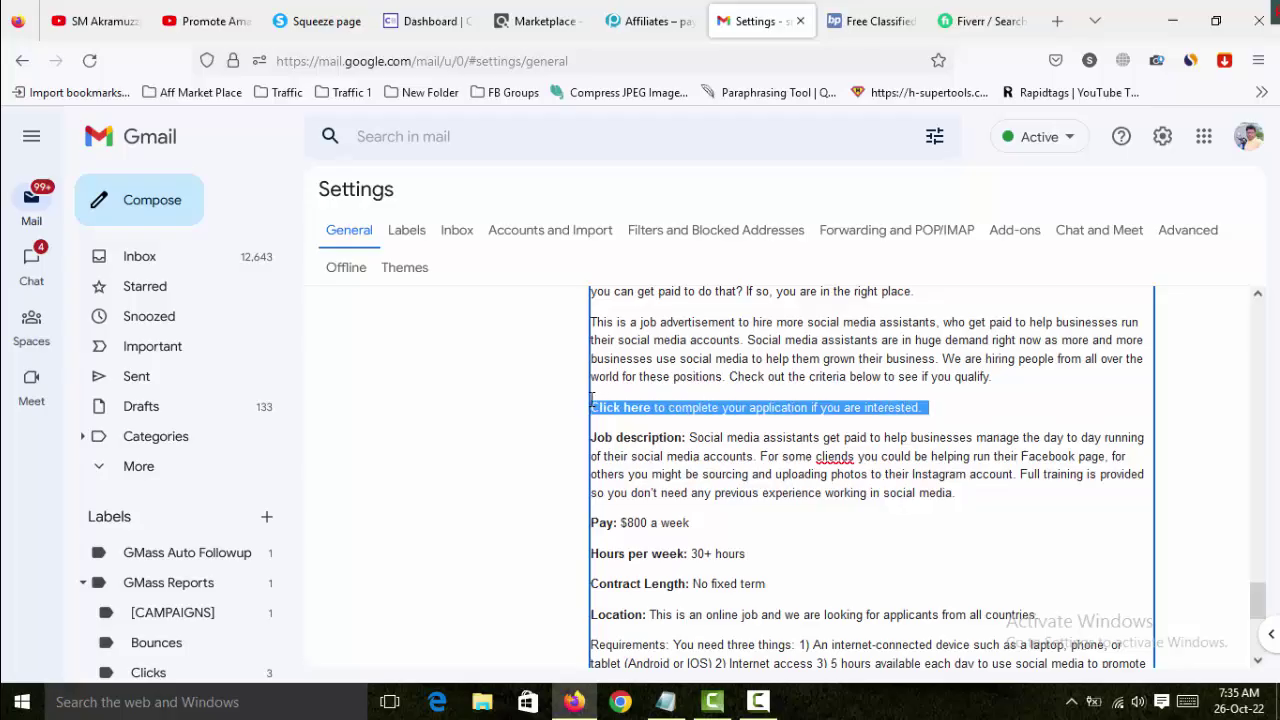
{"action": "scroll", "coordinate": [932, 493], "scroll_direction": "up", "scroll_amount": 2}
{"action": "scroll", "coordinate": [932, 493], "scroll_direction": "up", "scroll_amount": 2}
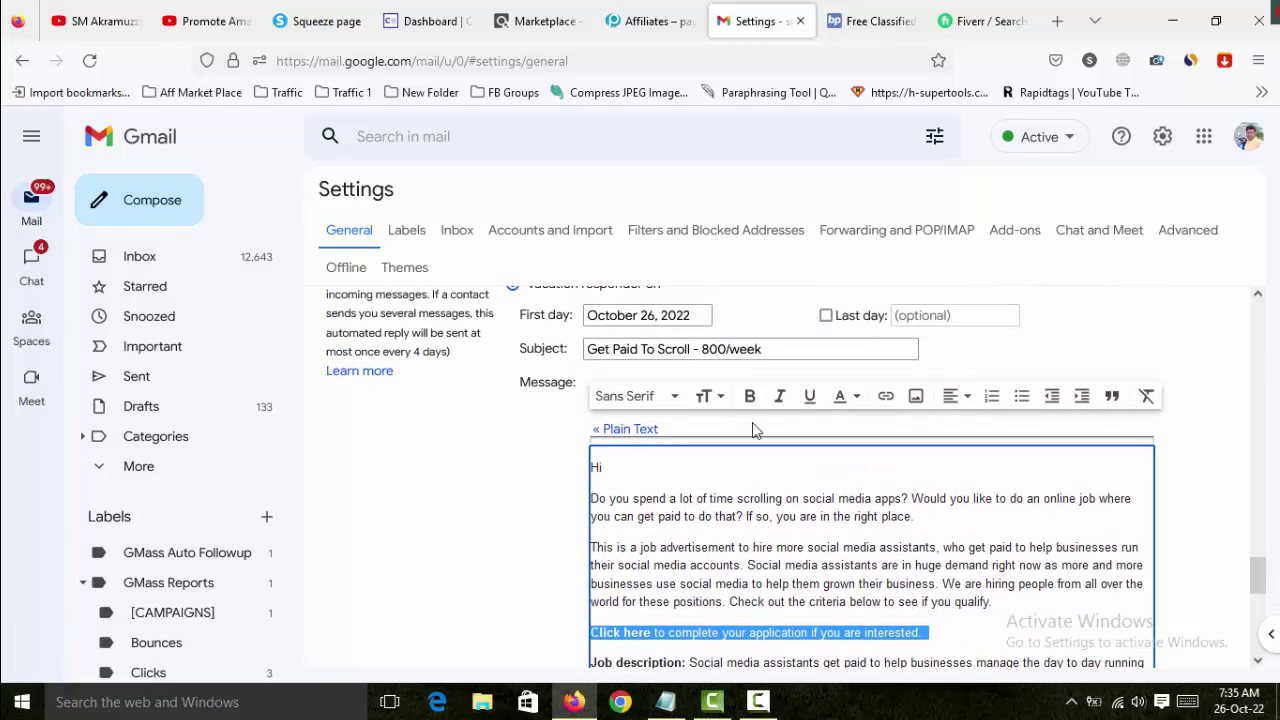
{"action": "left_click", "coordinate": [750, 397]}
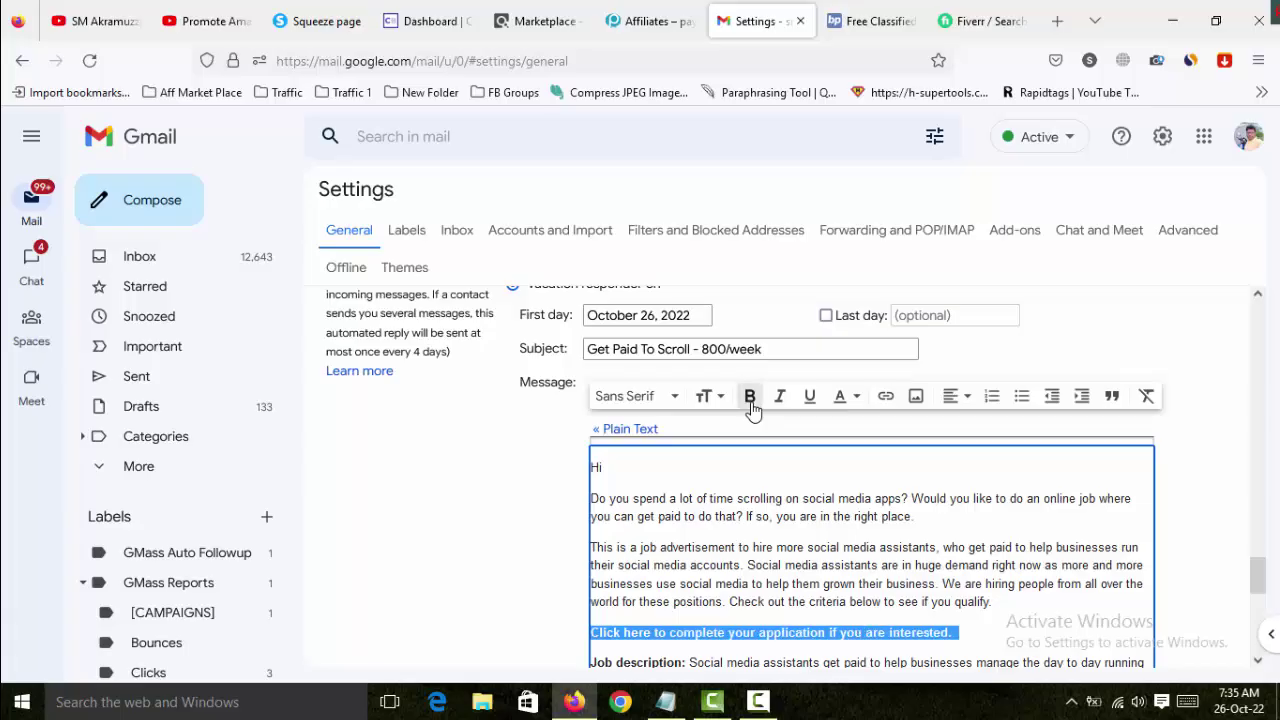
Start a link on the Click here line and generate an encrypted ClickBank HopLink for nickname 'smreview'.
{"action": "left_click", "coordinate": [885, 398]}
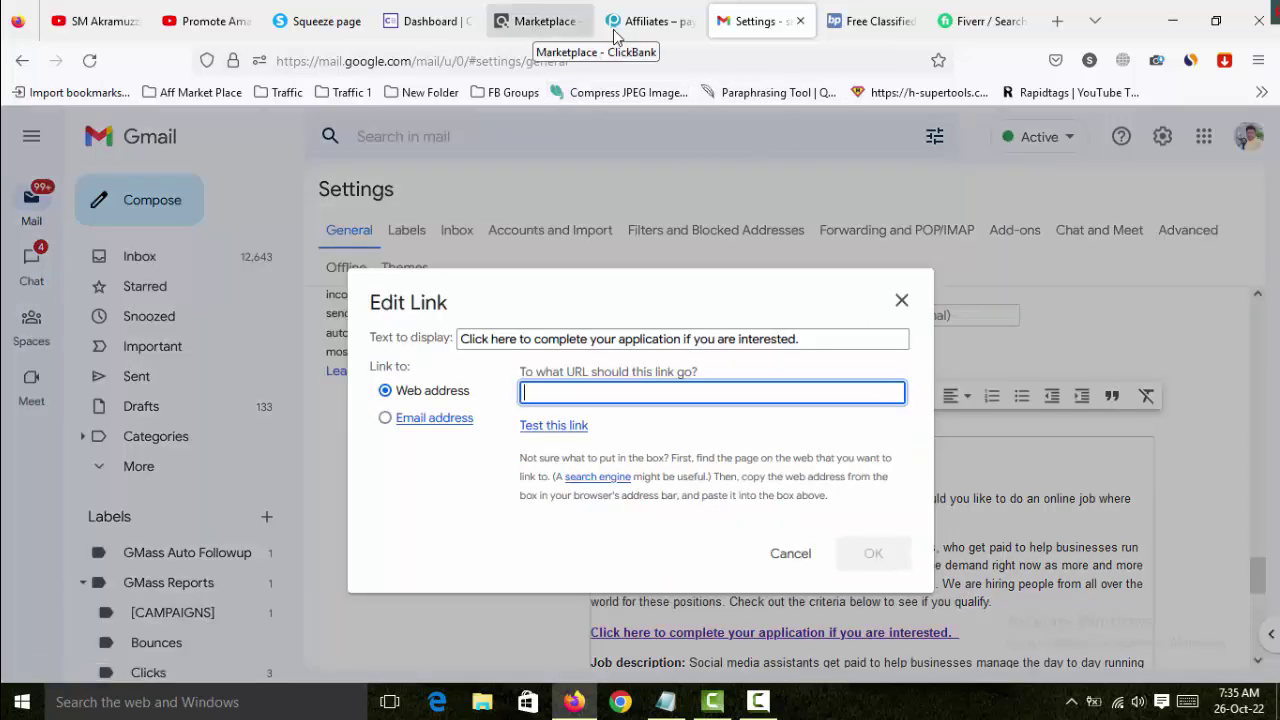
{"action": "left_click", "coordinate": [545, 24]}
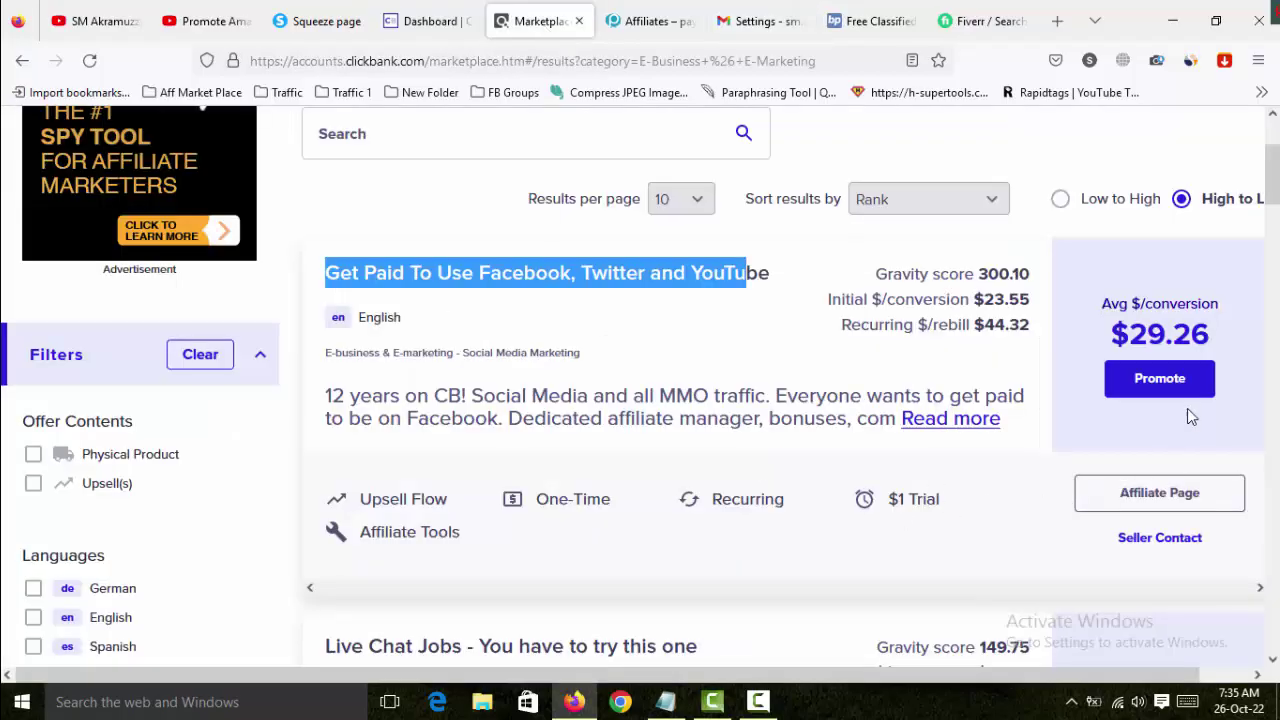
{"action": "left_click", "coordinate": [1160, 380]}
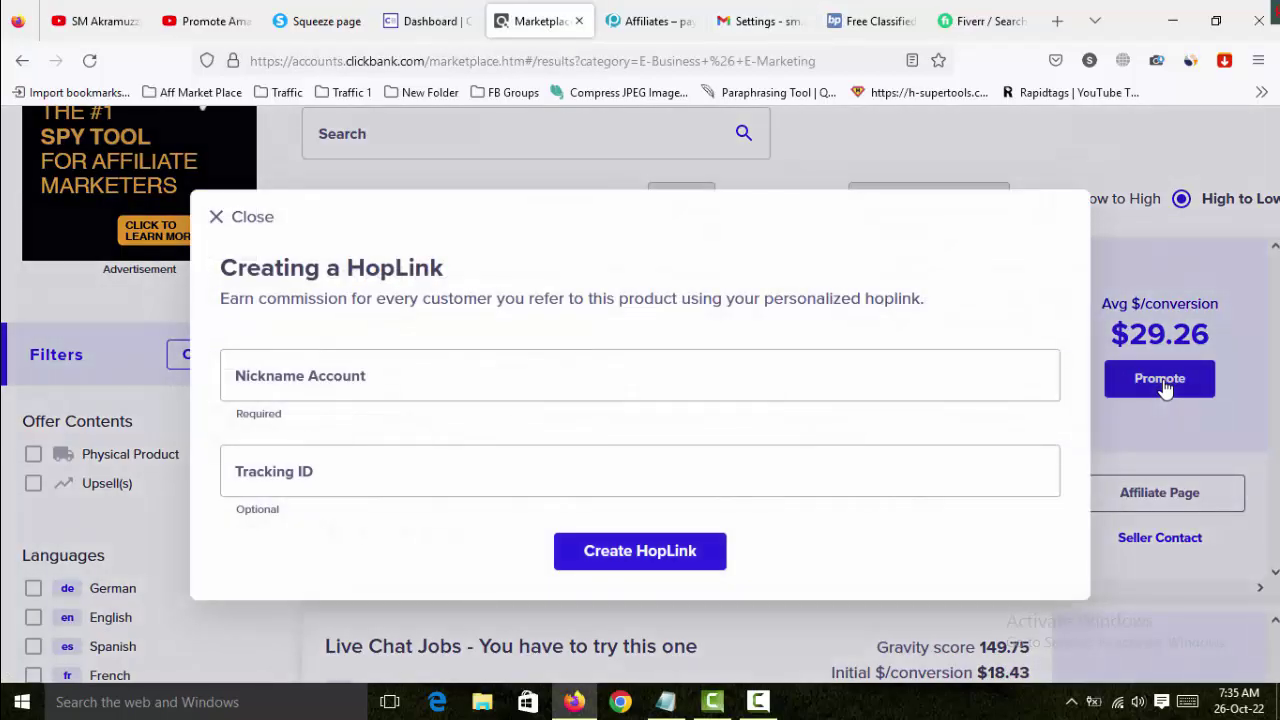
{"action": "left_click", "coordinate": [385, 375]}
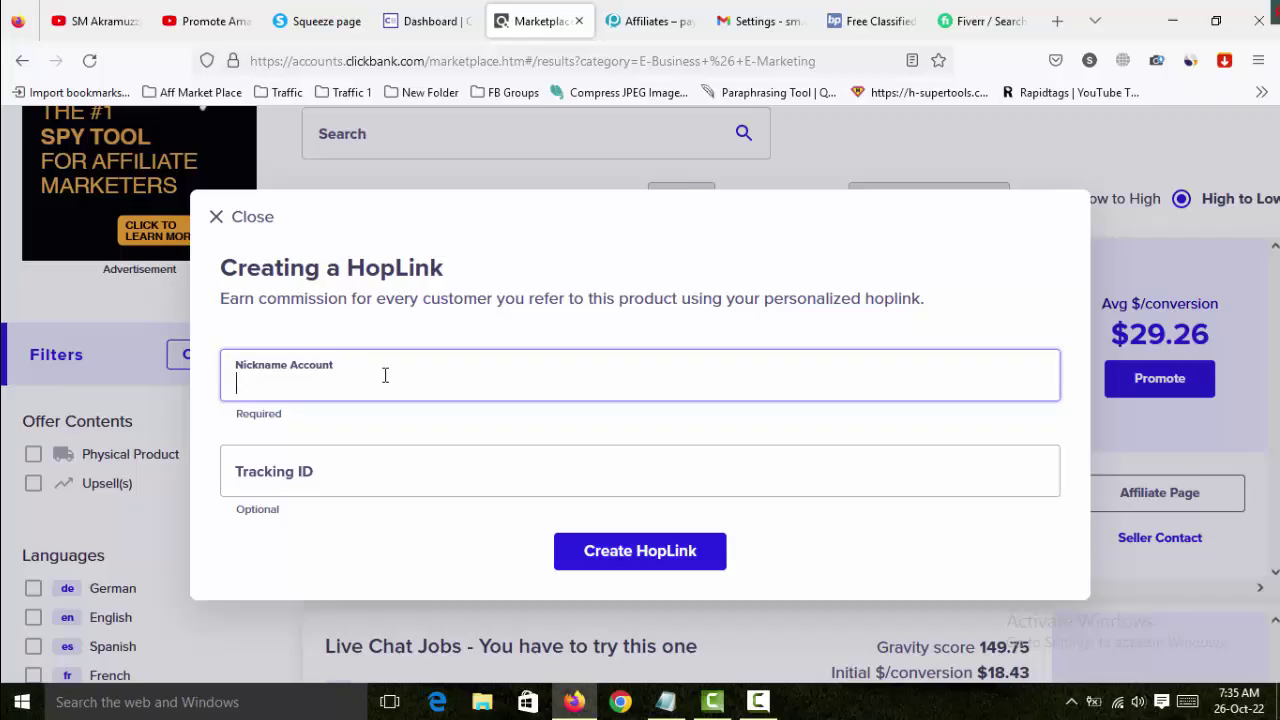
{"action": "type", "text": "smreview50"}
{"action": "left_click", "coordinate": [472, 470]}
{"action": "left_click", "coordinate": [606, 553]}
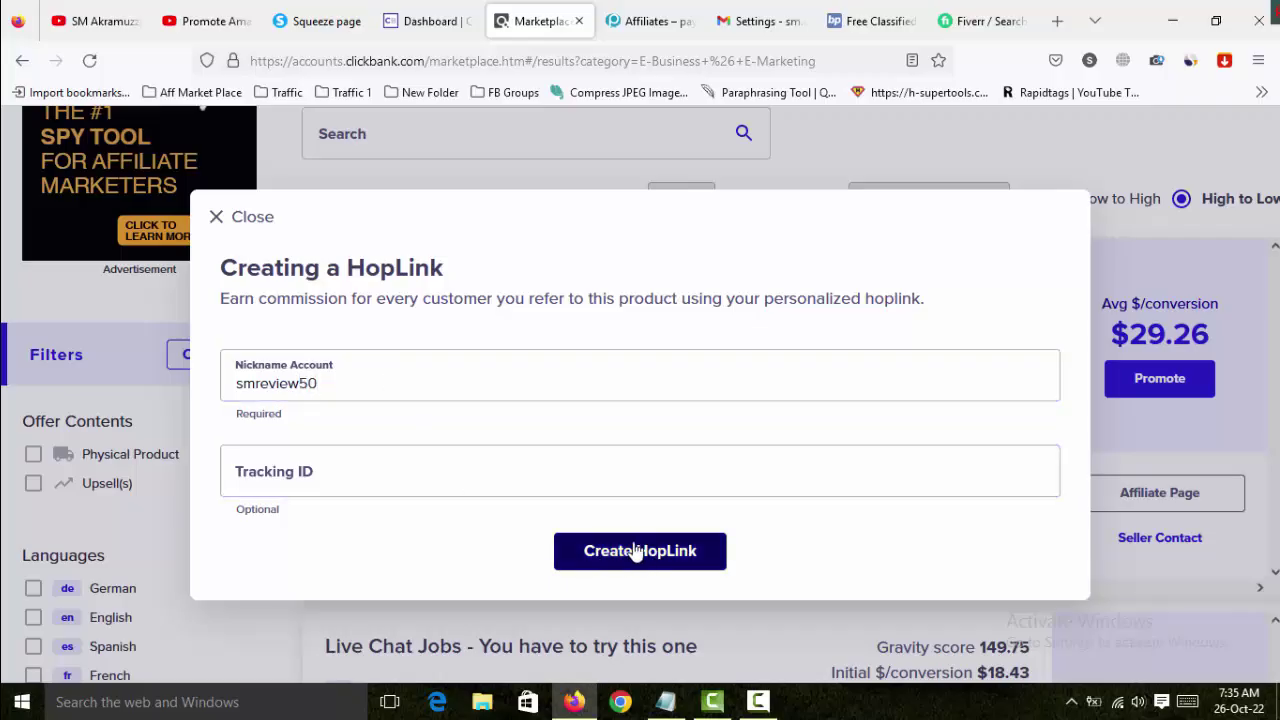
{"action": "left_click", "coordinate": [640, 556]}
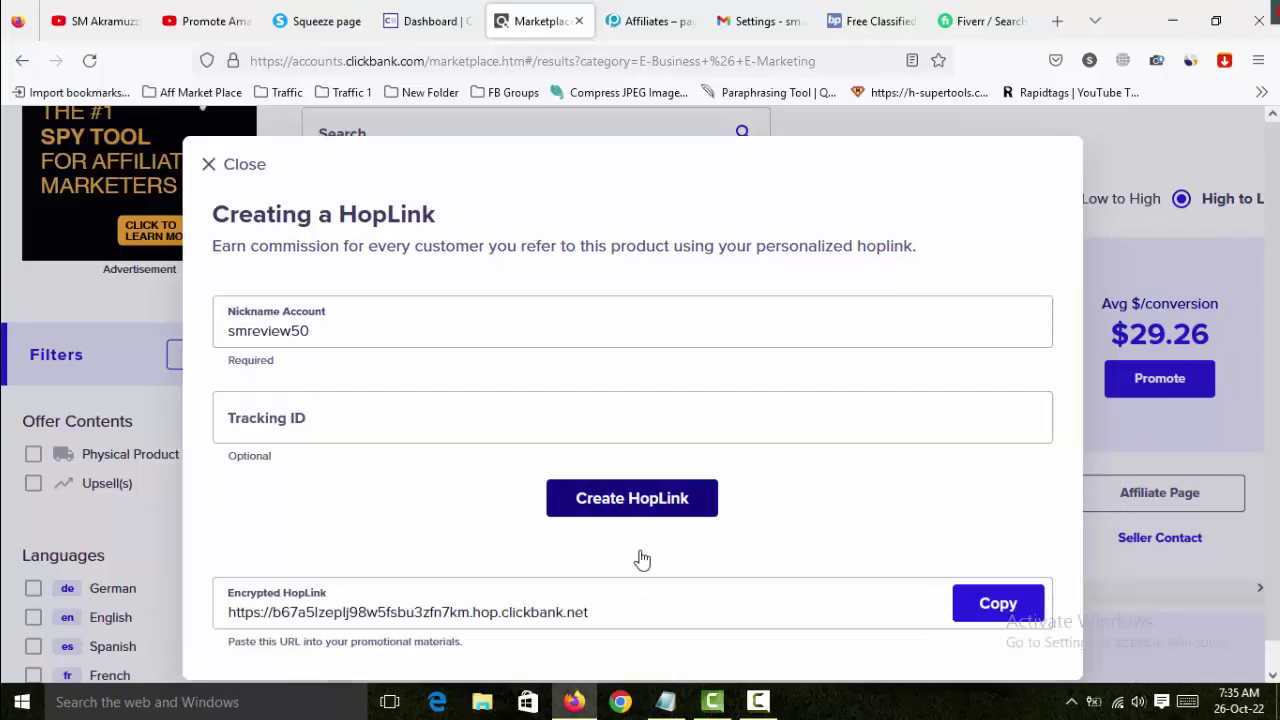
Copy the generated encrypted HopLink.
{"action": "left_click", "coordinate": [876, 582]}
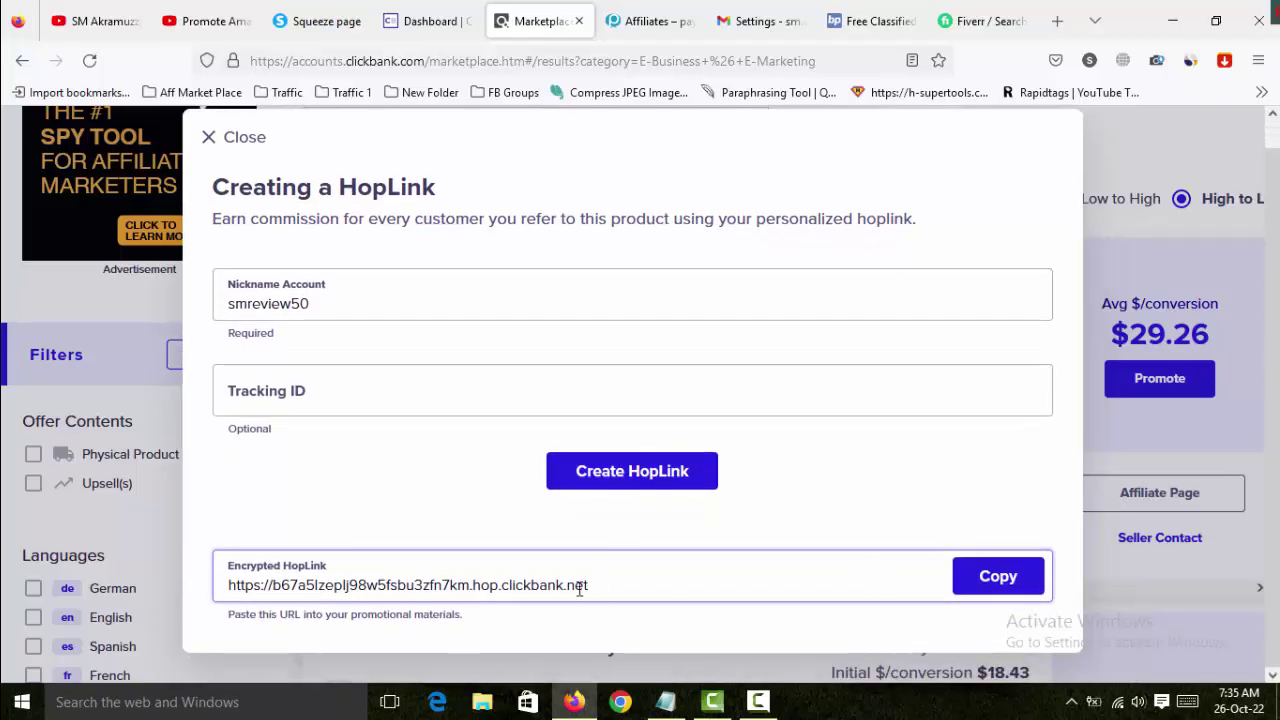
{"action": "left_click_drag", "start_coordinate": [606, 586], "coordinate": [518, 585]}
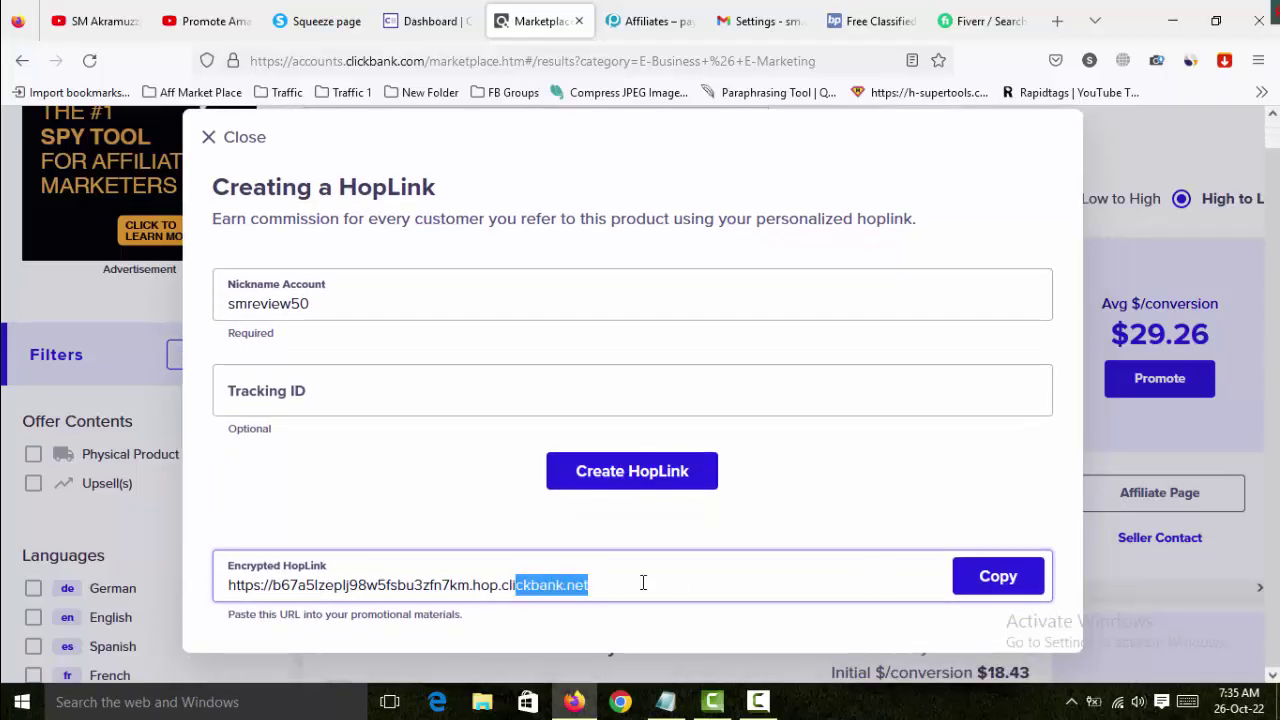
{"action": "left_click", "coordinate": [997, 576]}
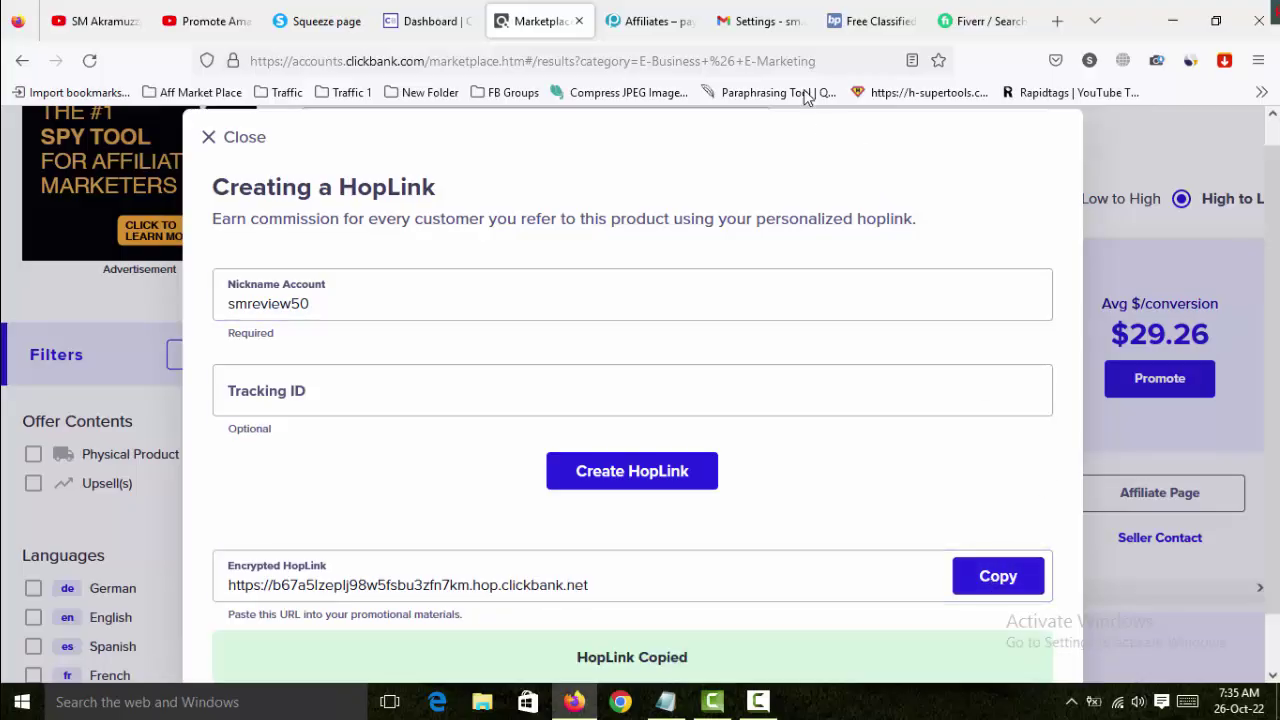
{"action": "left_click", "coordinate": [645, 30]}
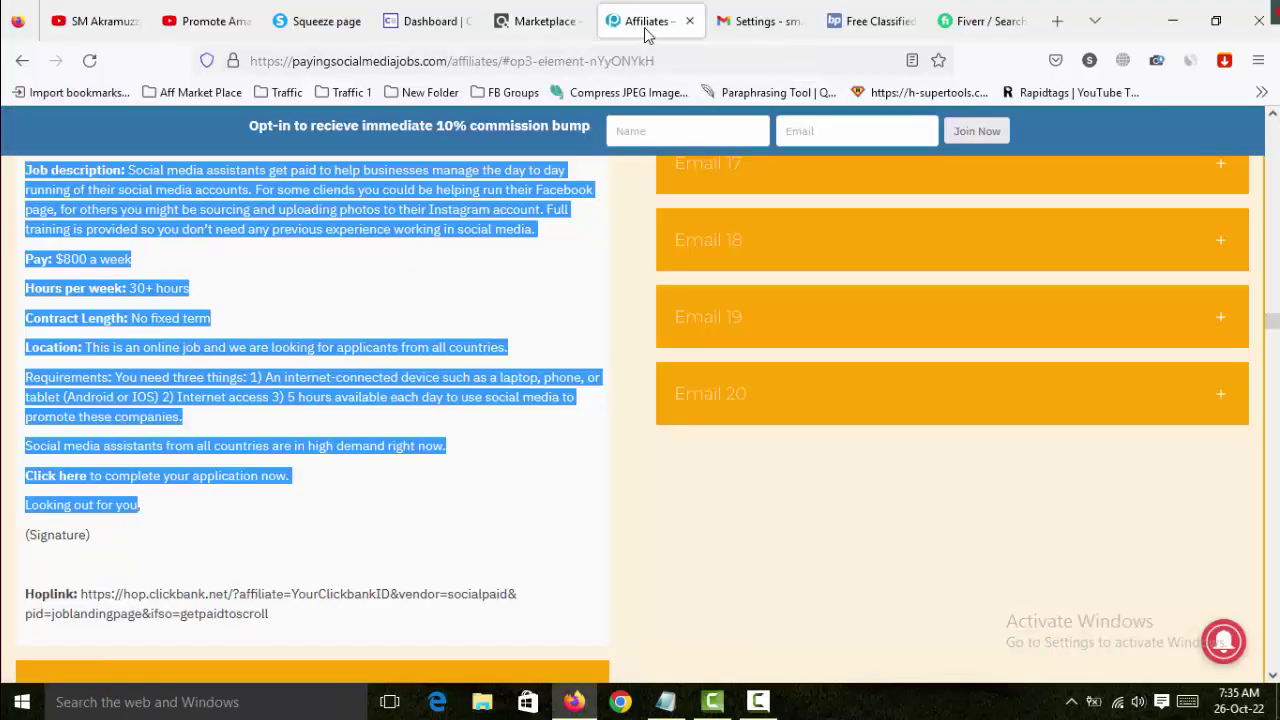
Paste the HopLink as the link address for the first Click here line.
{"action": "left_click", "coordinate": [760, 21]}
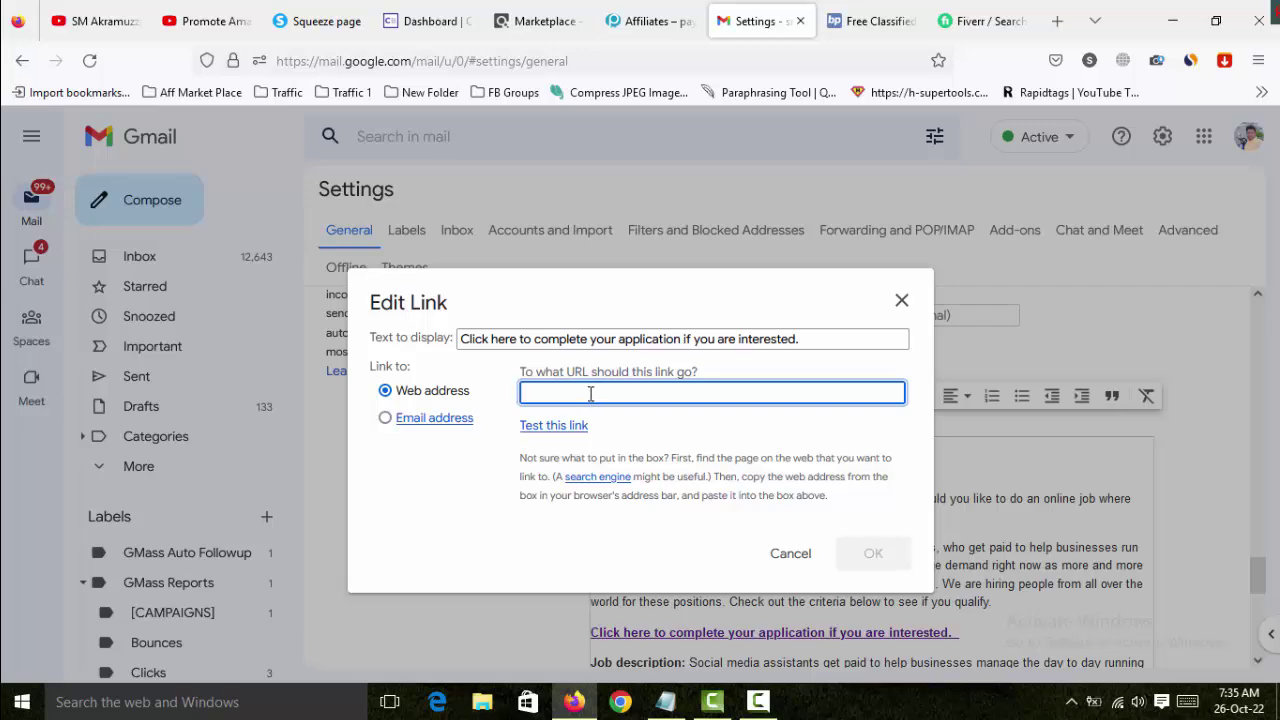
{"action": "key", "text": "ctrl+v"}
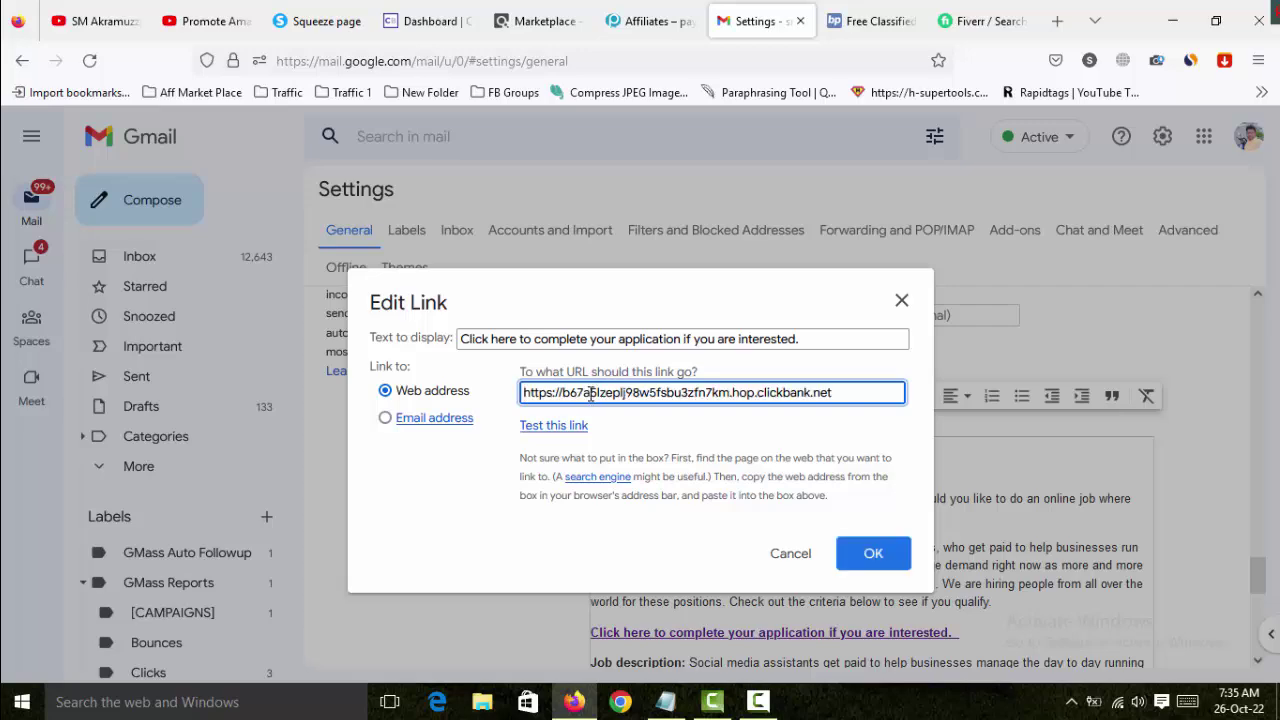
{"action": "left_click", "coordinate": [870, 553]}
{"action": "scroll", "coordinate": [1121, 485], "scroll_direction": "down", "scroll_amount": 3}
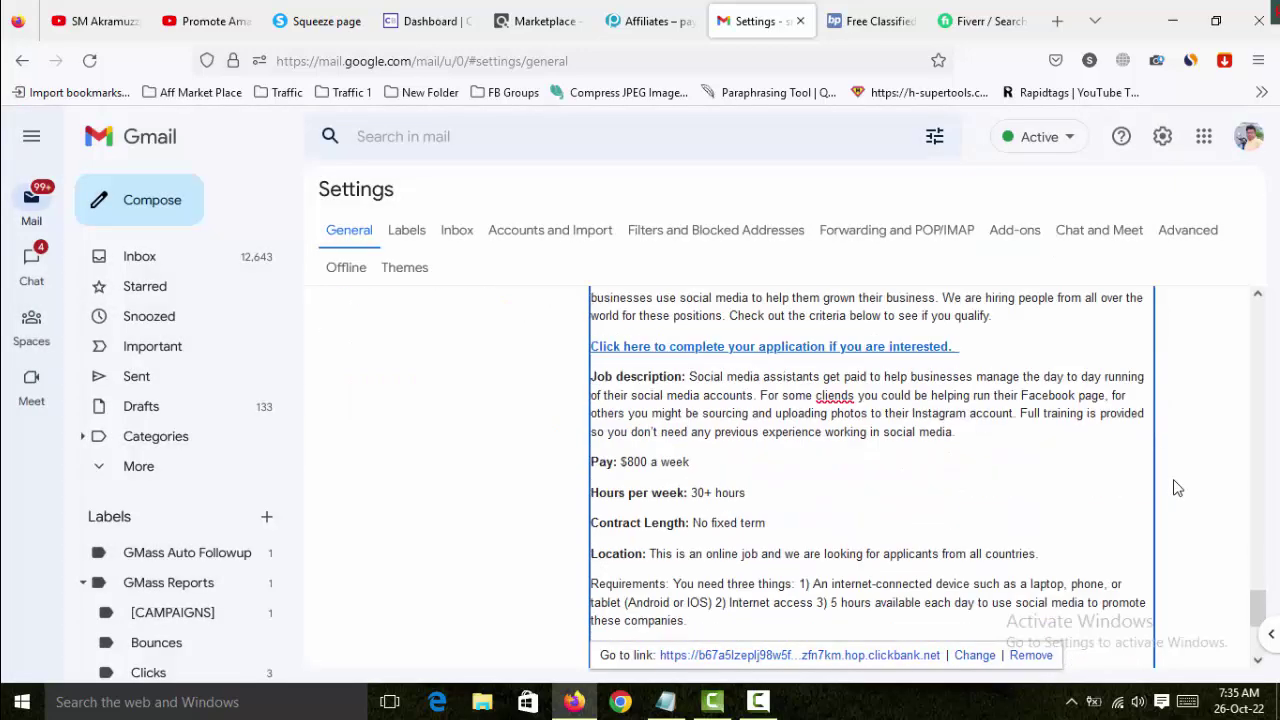
{"action": "scroll", "coordinate": [1028, 400], "scroll_direction": "up", "scroll_amount": 1}
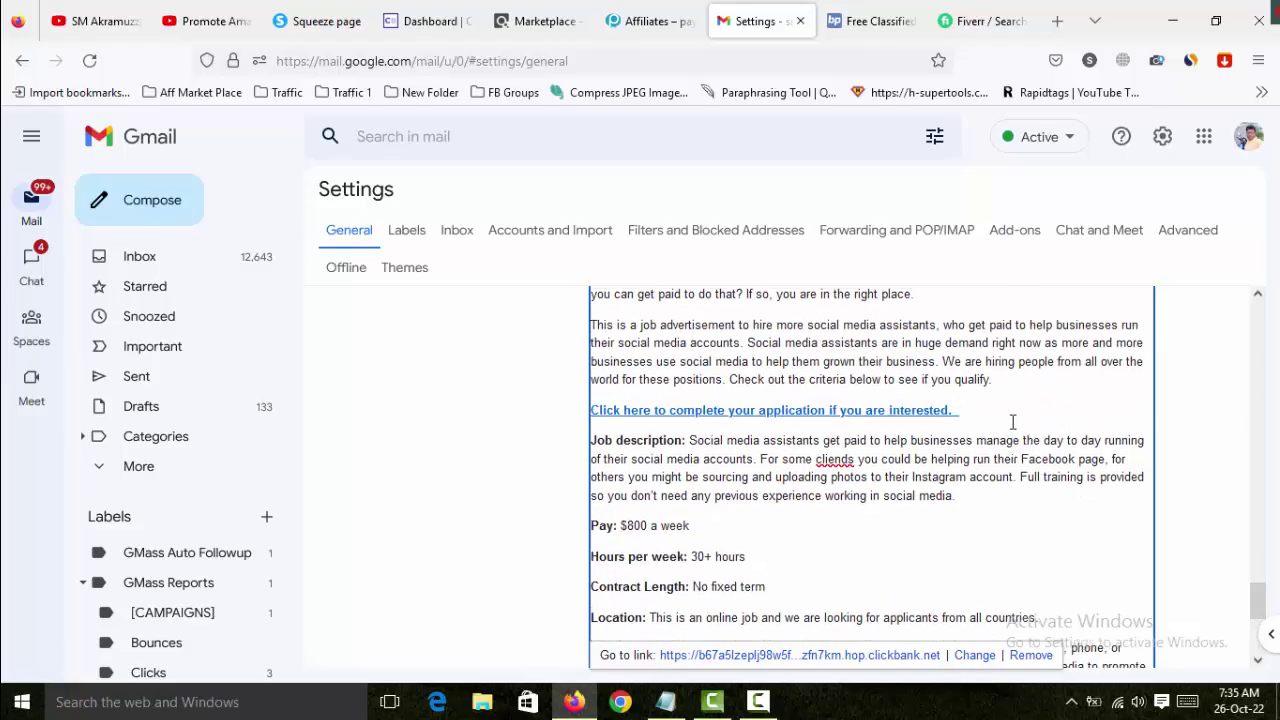
{"action": "scroll", "coordinate": [1090, 450], "scroll_direction": "up", "scroll_amount": 3}
{"action": "scroll", "coordinate": [1150, 470], "scroll_direction": "down", "scroll_amount": 3}
{"action": "scroll", "coordinate": [1068, 452], "scroll_direction": "down", "scroll_amount": 3}
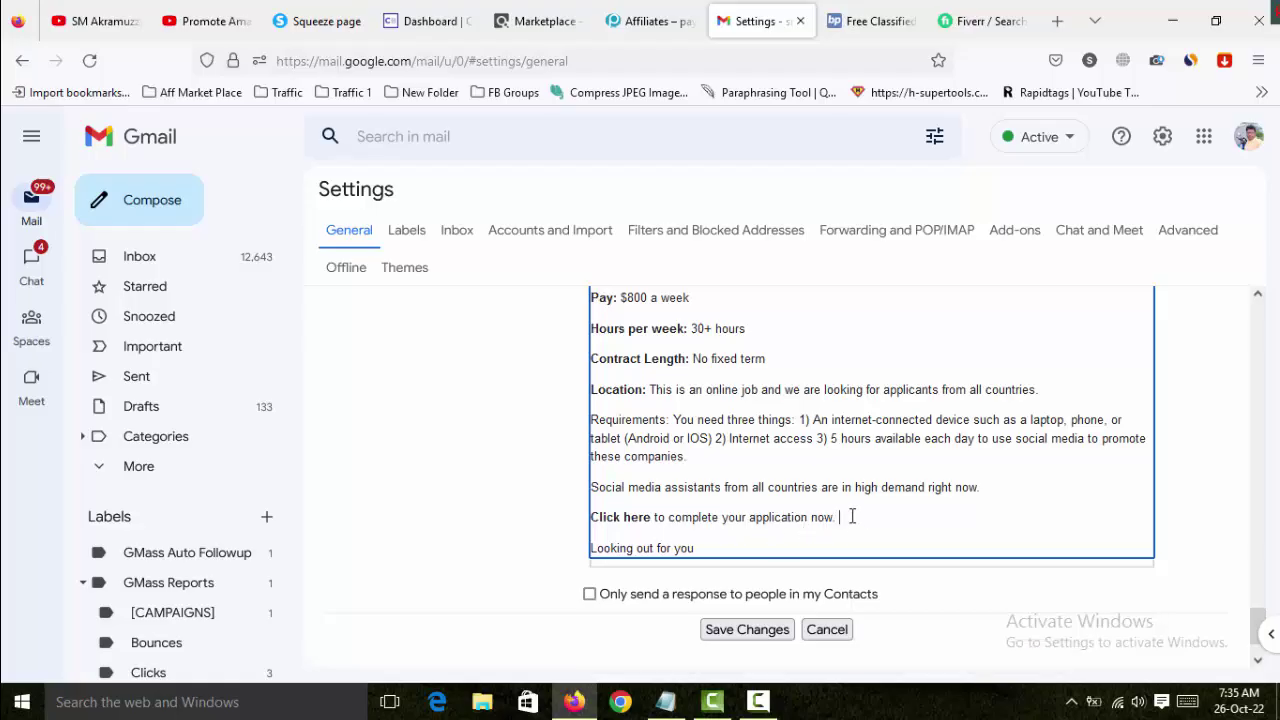
Link the closing 'Click here to complete your application now.' line to the same HopLink.
{"action": "left_click_drag", "start_coordinate": [851, 517], "coordinate": [592, 525]}
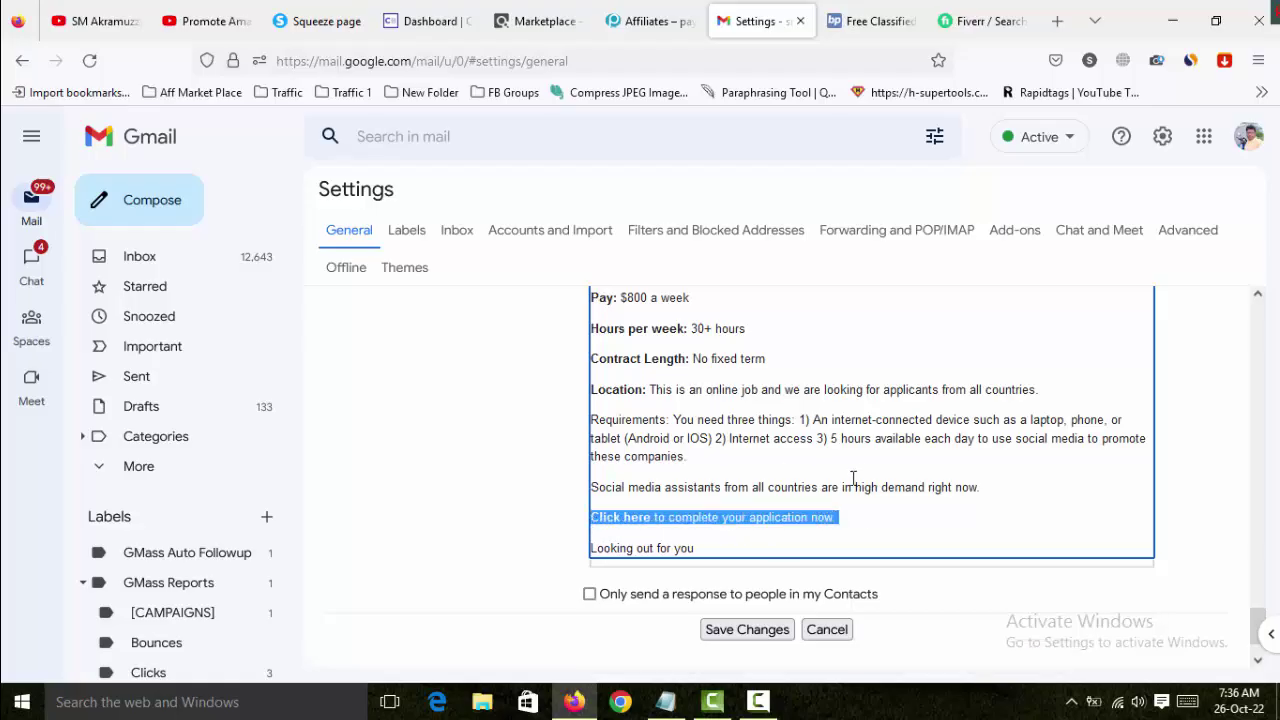
{"action": "scroll", "coordinate": [863, 477], "scroll_direction": "up", "scroll_amount": 6}
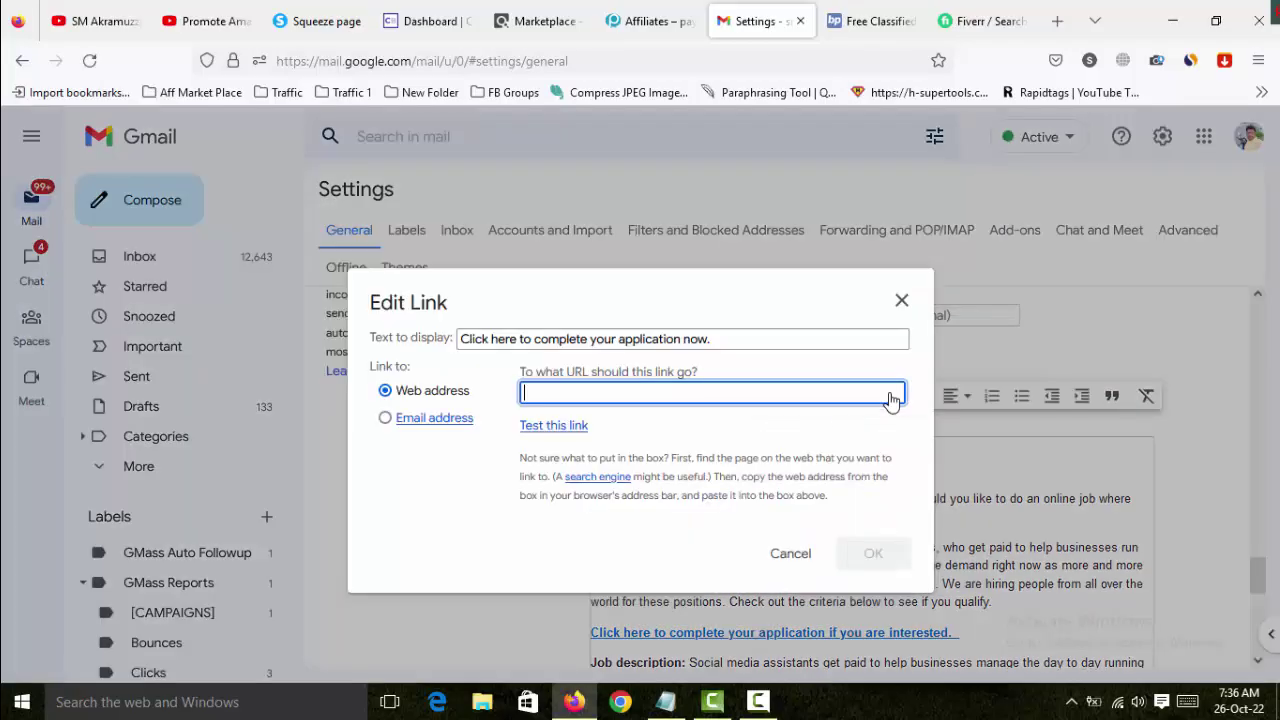
{"action": "left_click", "coordinate": [885, 396]}
{"action": "key", "text": "ctrl+v"}
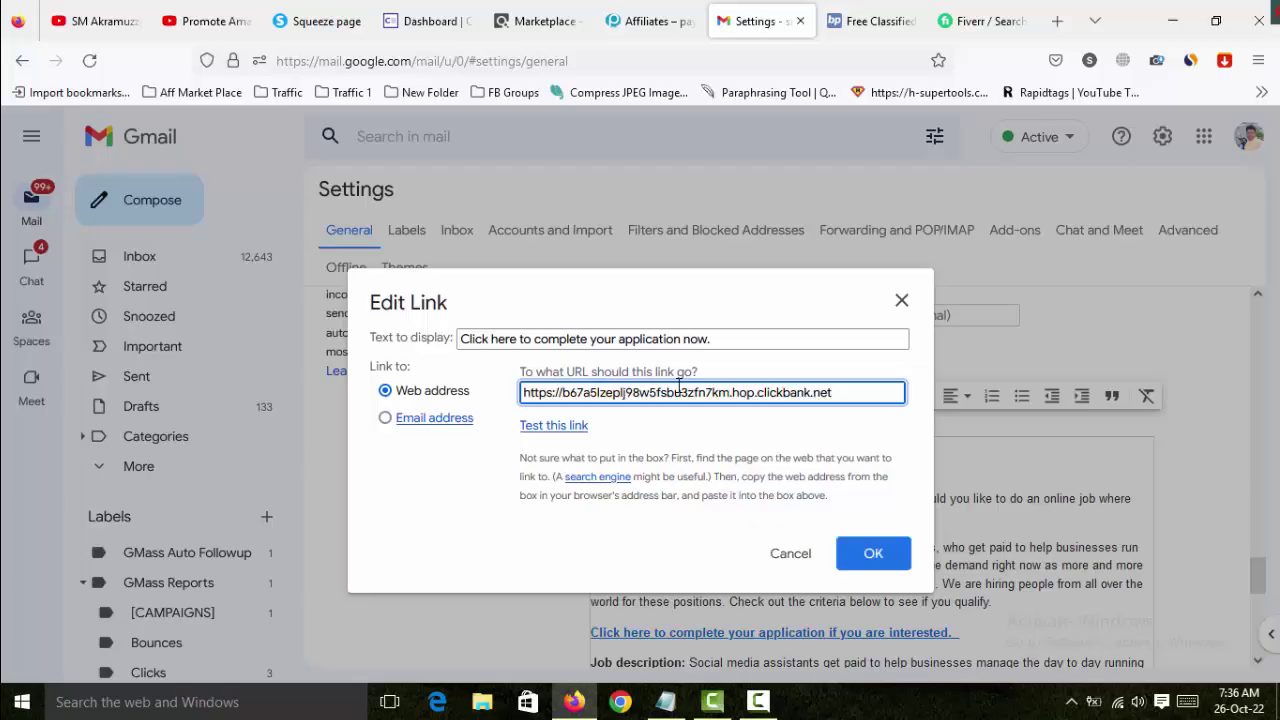
{"action": "left_click", "coordinate": [875, 552]}
{"action": "scroll", "coordinate": [1176, 525], "scroll_direction": "down", "scroll_amount": 4}
{"action": "scroll", "coordinate": [1176, 517], "scroll_direction": "down", "scroll_amount": 3}
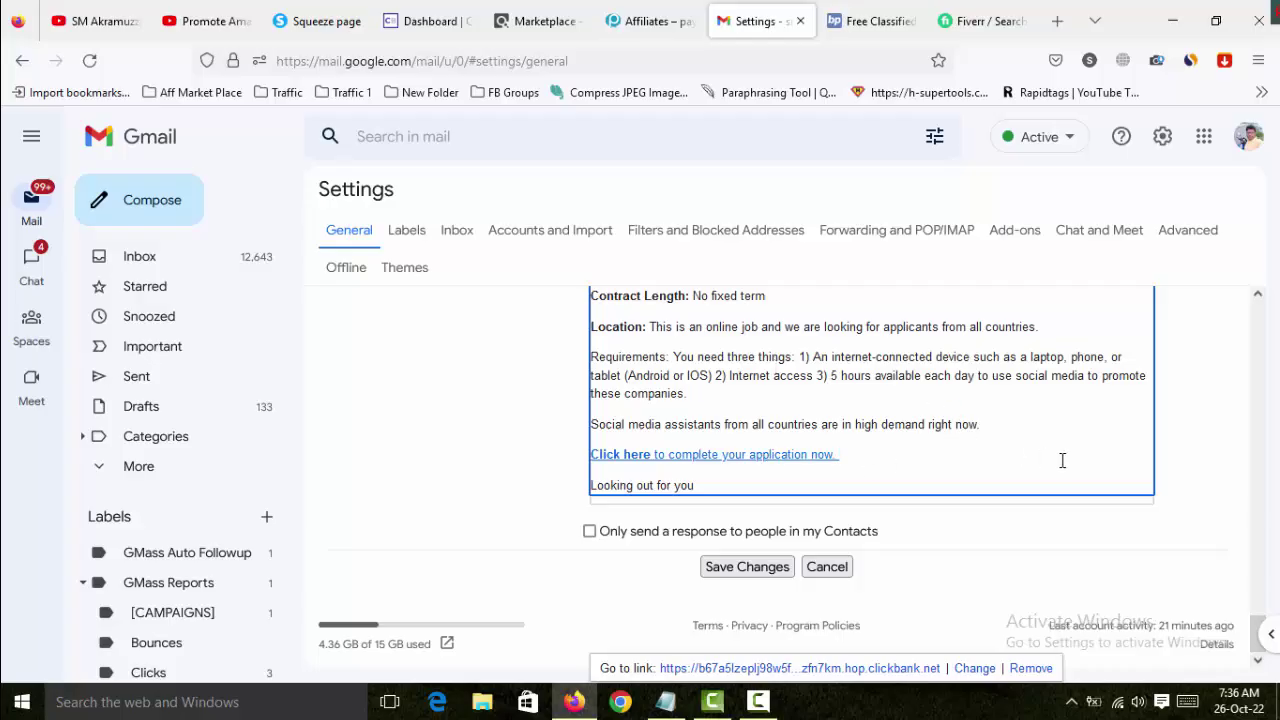
Save the vacation responder settings, then move to the YouTube channel tab.
{"action": "left_click", "coordinate": [747, 567]}
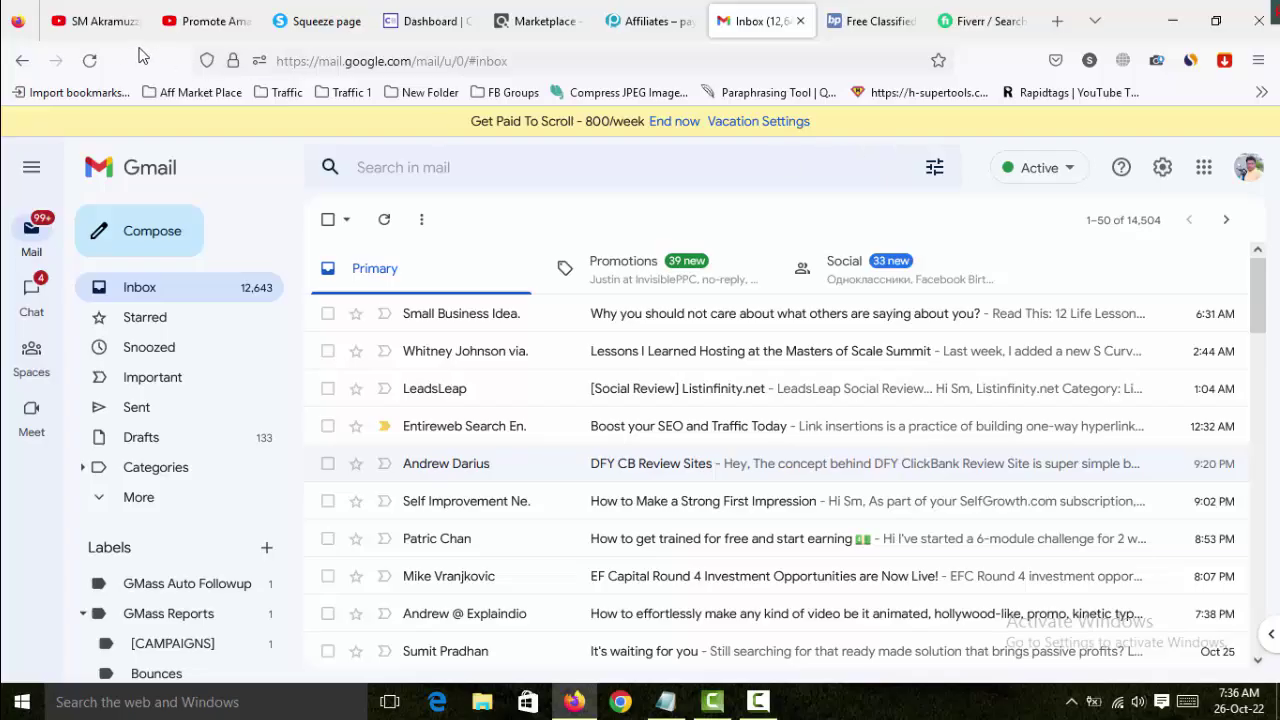
{"action": "left_click", "coordinate": [100, 21]}
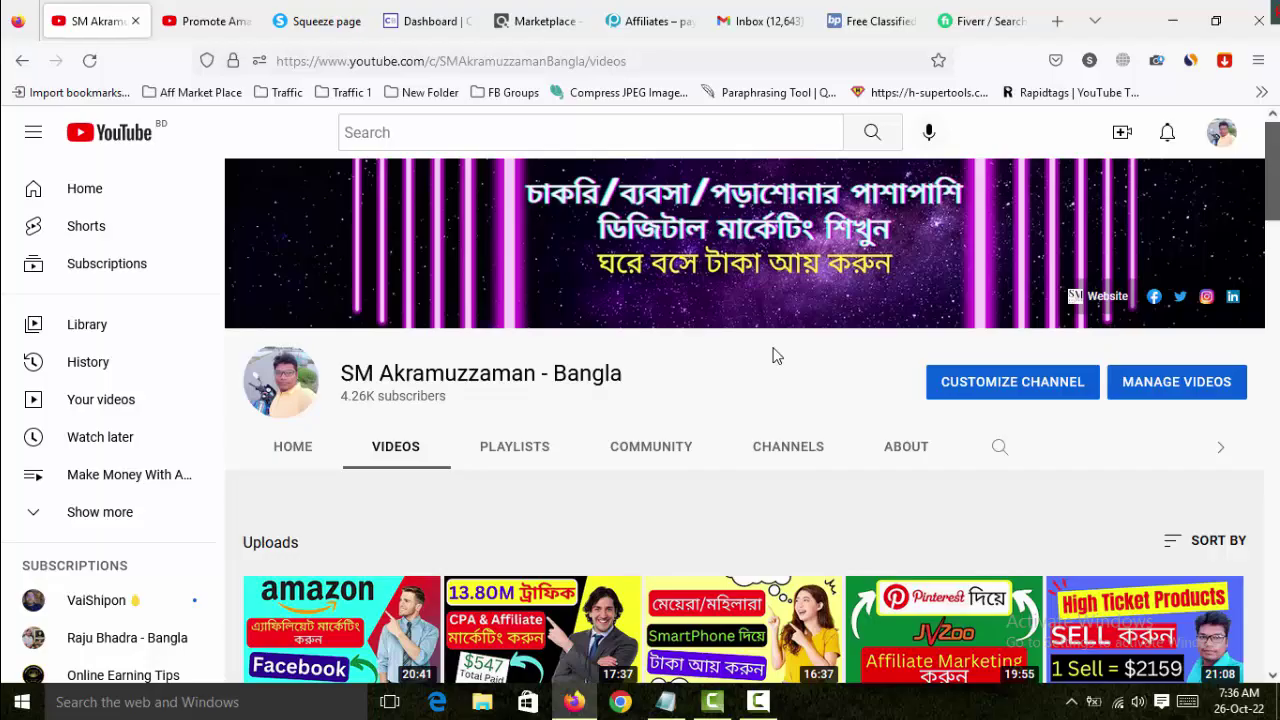
Look over the YouTube channel name, then switch to the Free Digital Marketing Boss squeeze page.
{"action": "left_click_drag", "start_coordinate": [624, 378], "coordinate": [338, 375]}
{"action": "left_click", "coordinate": [618, 383]}
{"action": "left_click_drag", "start_coordinate": [621, 379], "coordinate": [340, 375]}
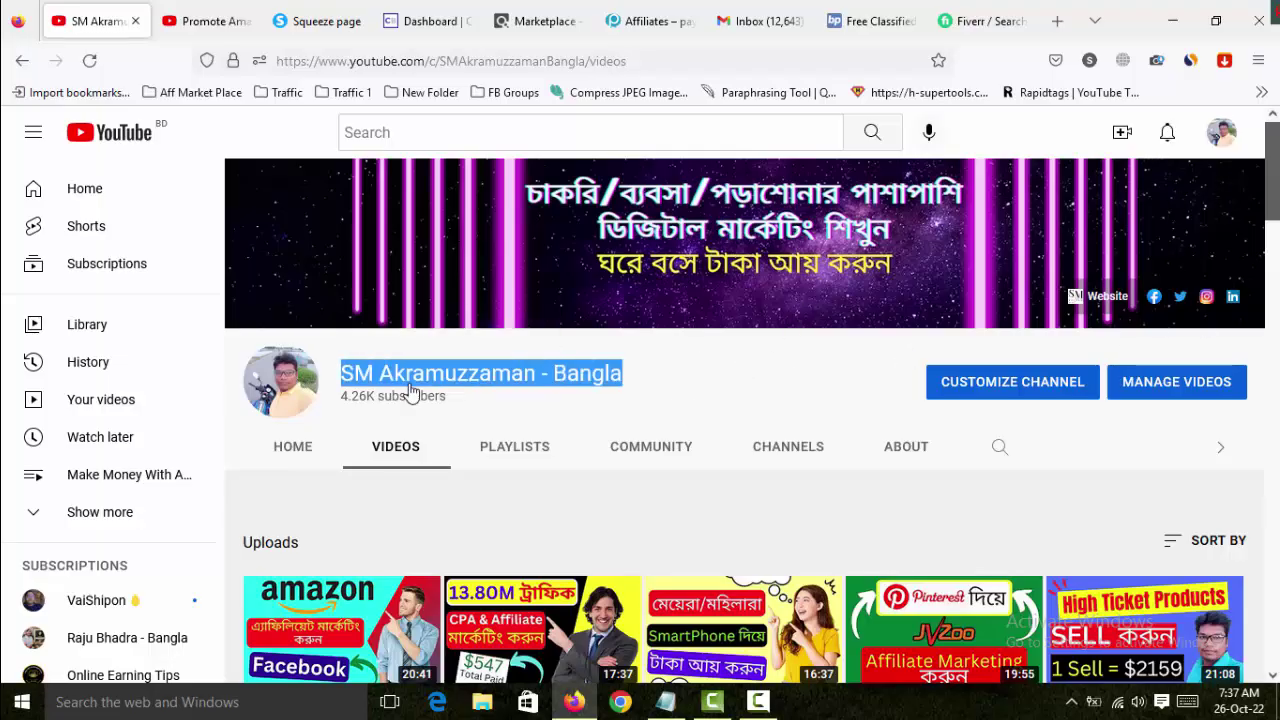
{"action": "left_click", "coordinate": [638, 378]}
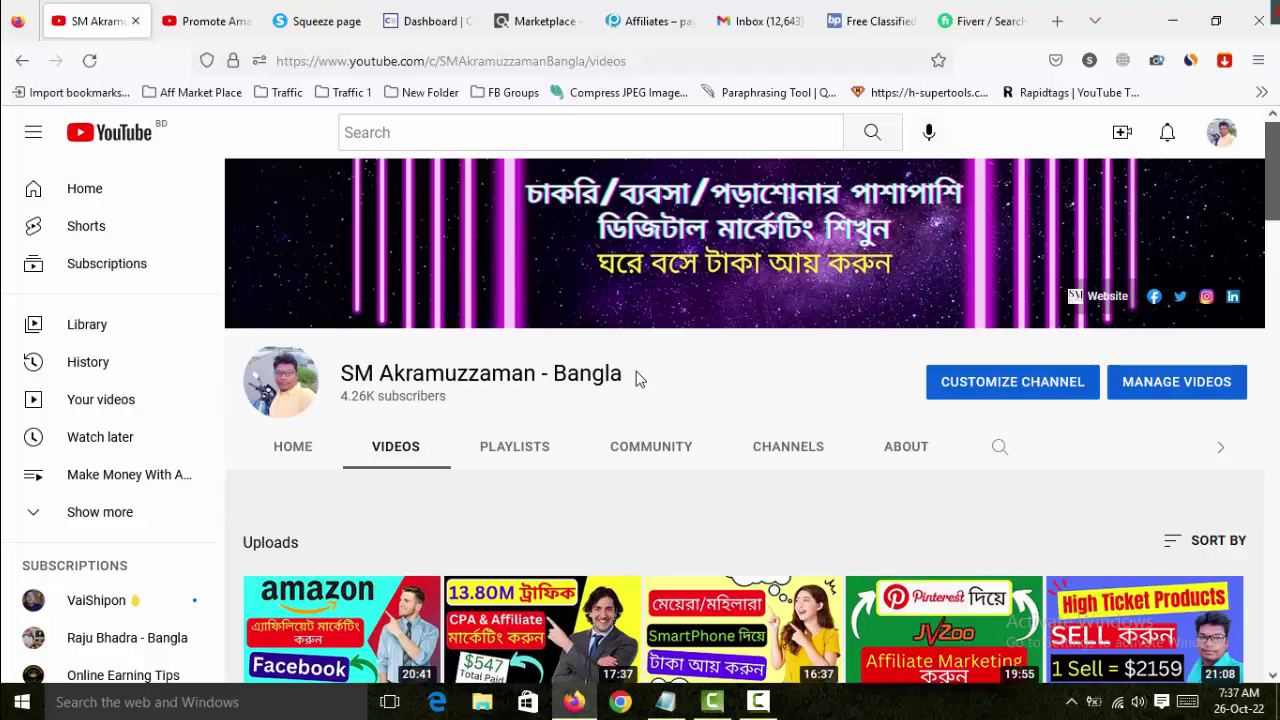
{"action": "left_click", "coordinate": [305, 20]}
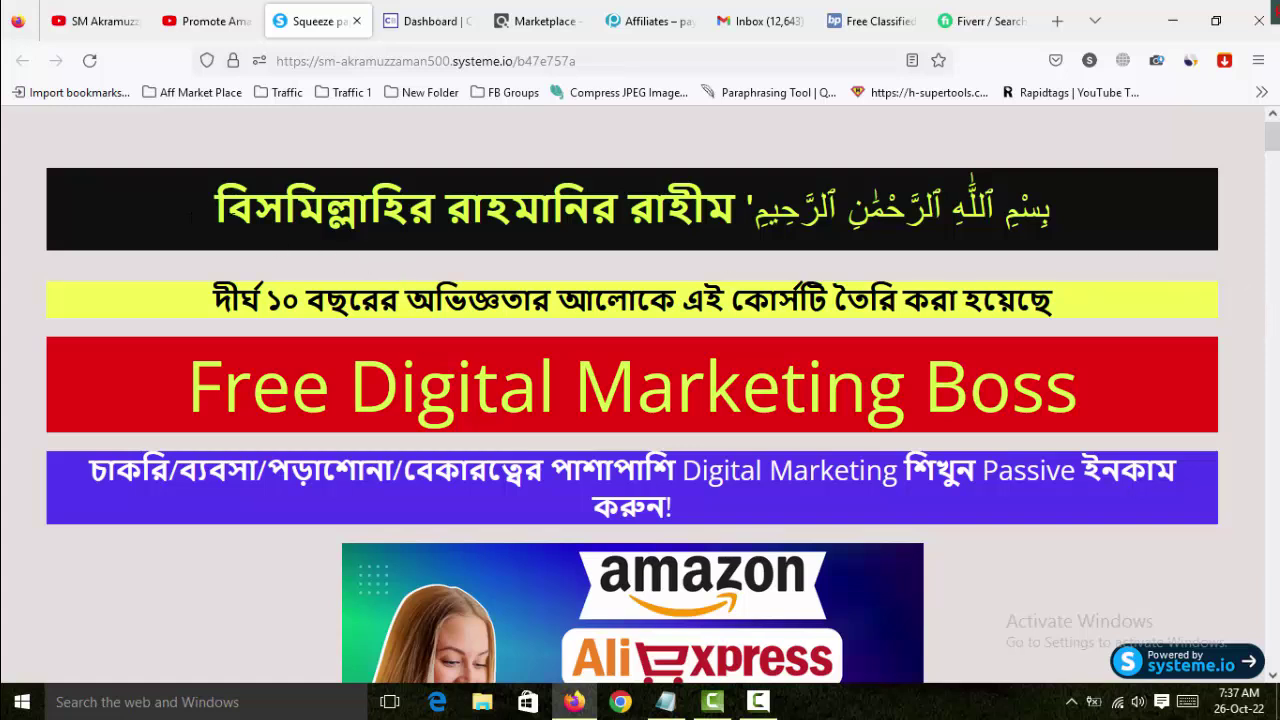
Highlight the squeeze page headings, then switch to the 2backpage classifieds tab.
{"action": "left_click_drag", "start_coordinate": [191, 215], "coordinate": [1240, 369]}
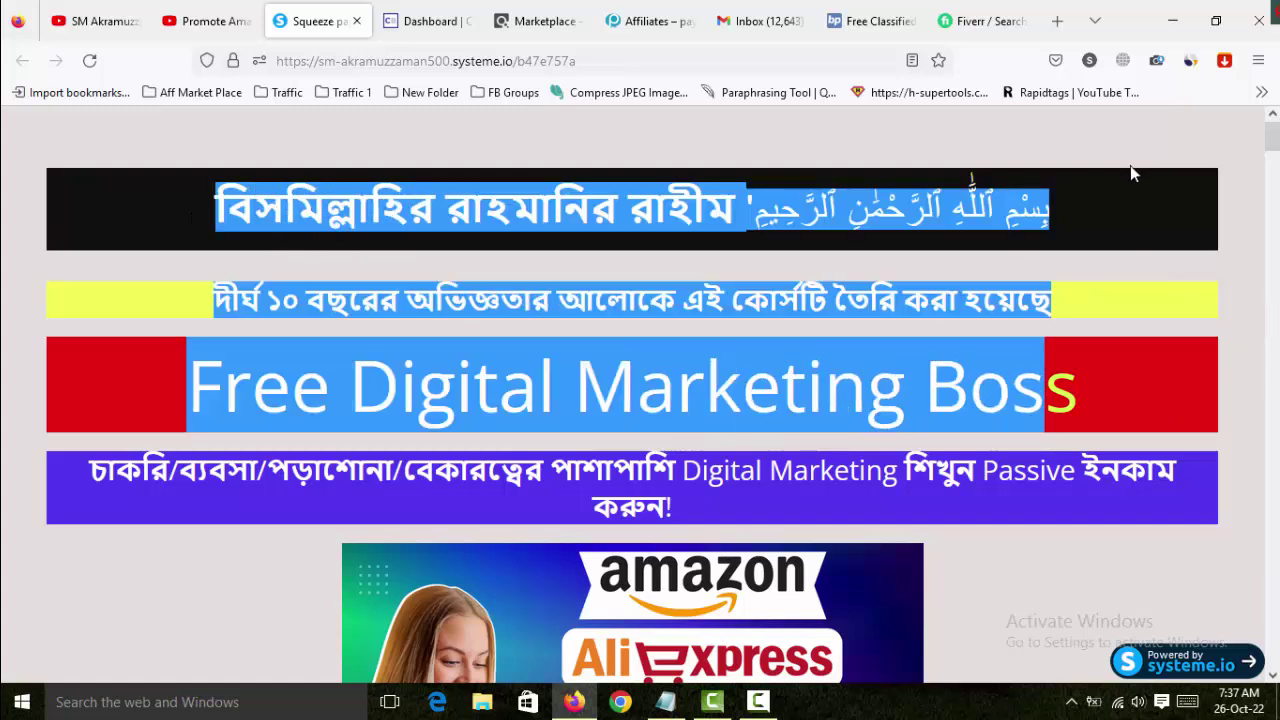
{"action": "left_click", "coordinate": [868, 21]}
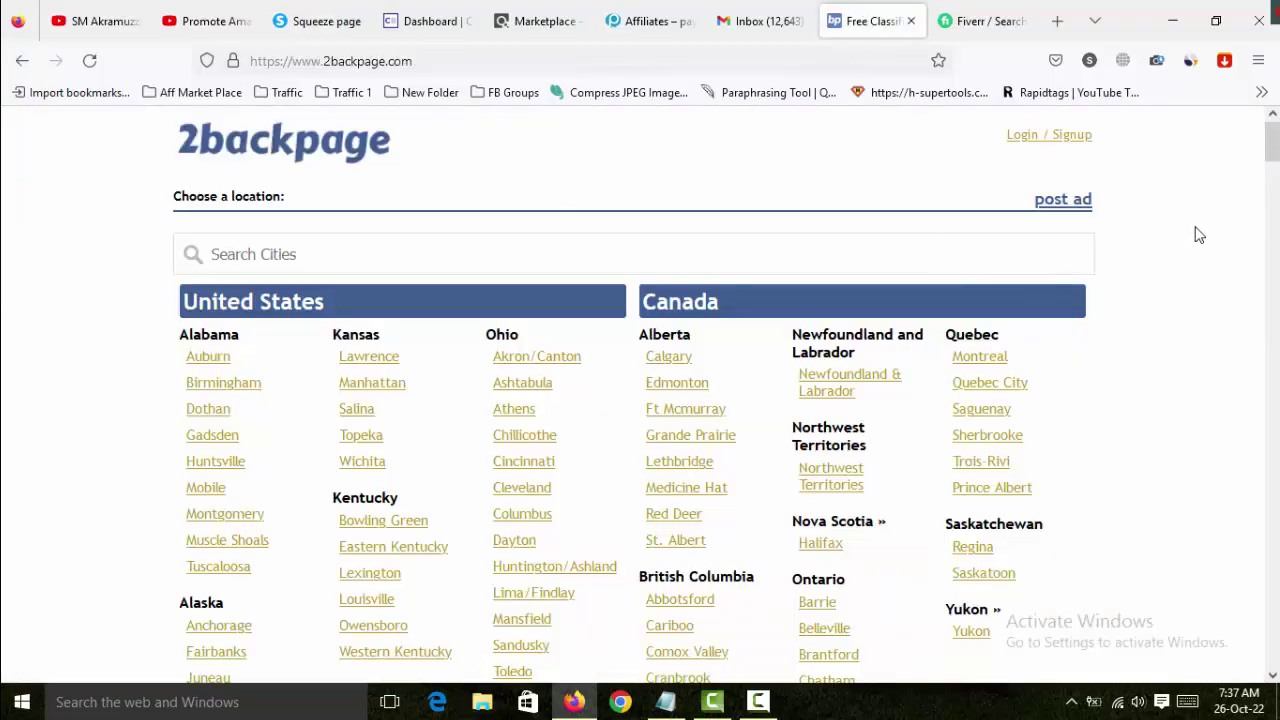
Check 2backpage's traffic stats: 737.80K monthly visits, 87.62% from the United States.
{"action": "left_click", "coordinate": [1190, 62]}
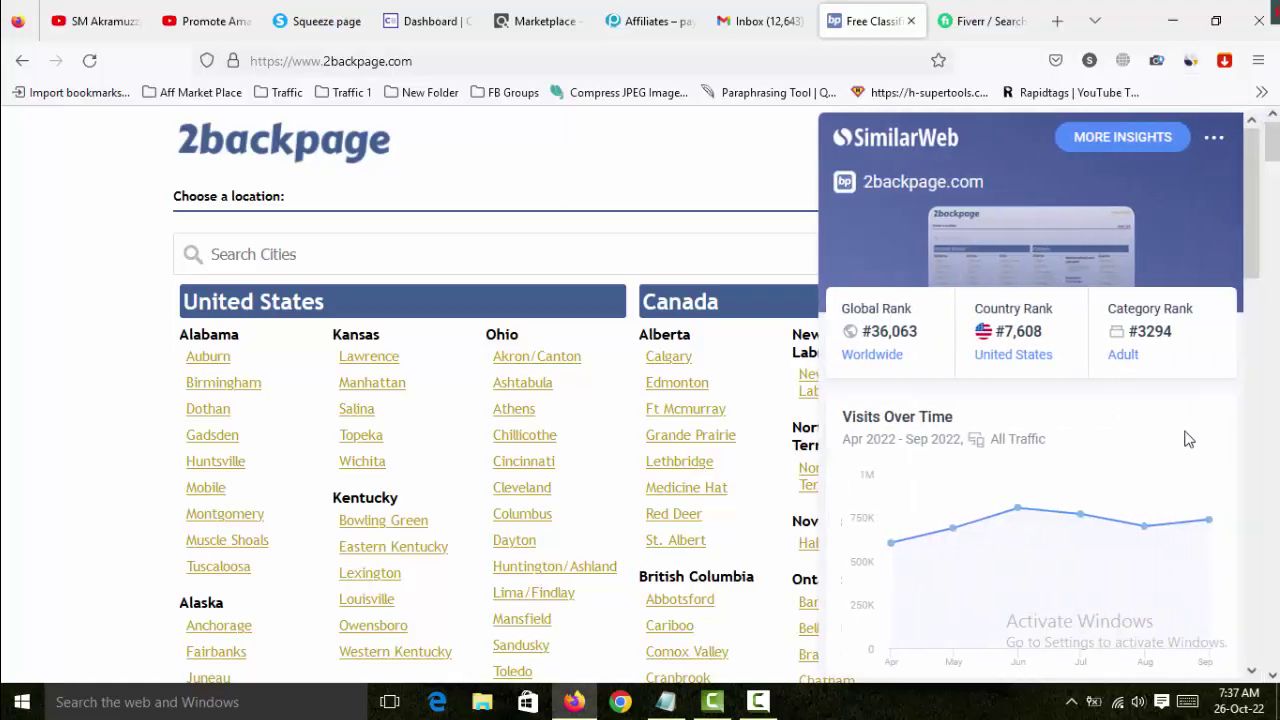
{"action": "scroll", "coordinate": [1214, 398], "scroll_direction": "down", "scroll_amount": 3}
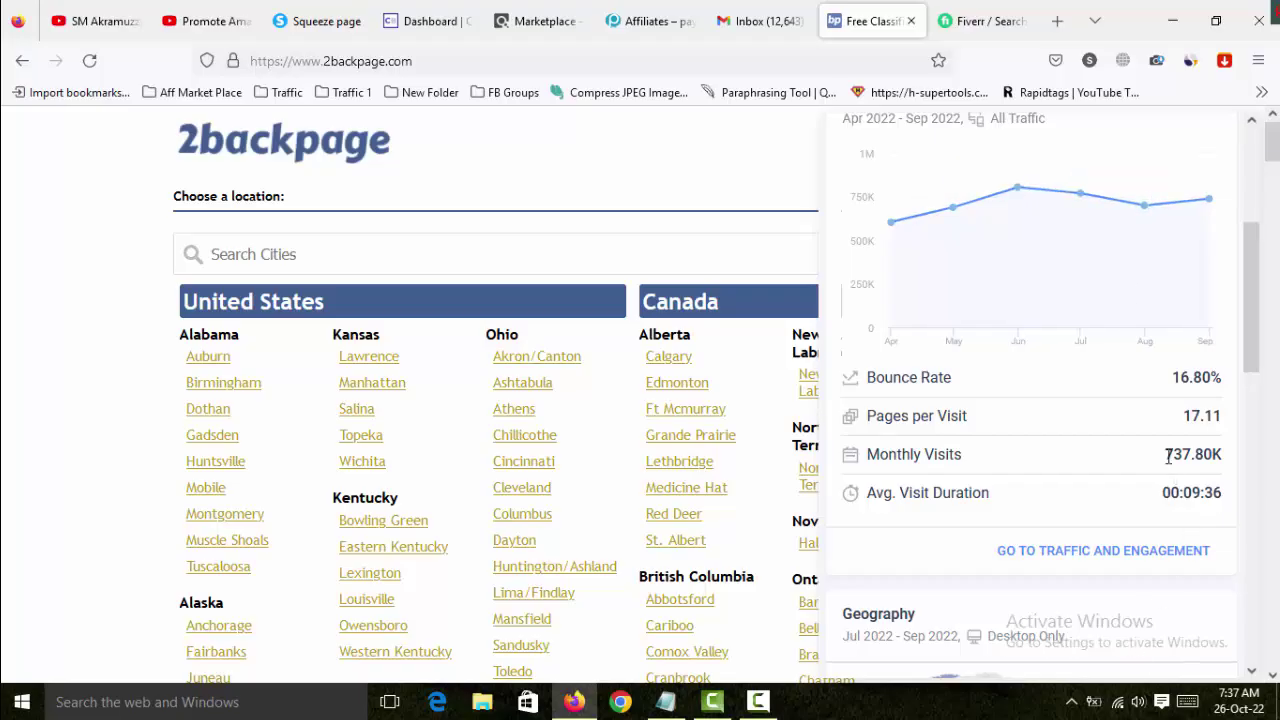
{"action": "left_click_drag", "start_coordinate": [1170, 455], "coordinate": [1222, 458]}
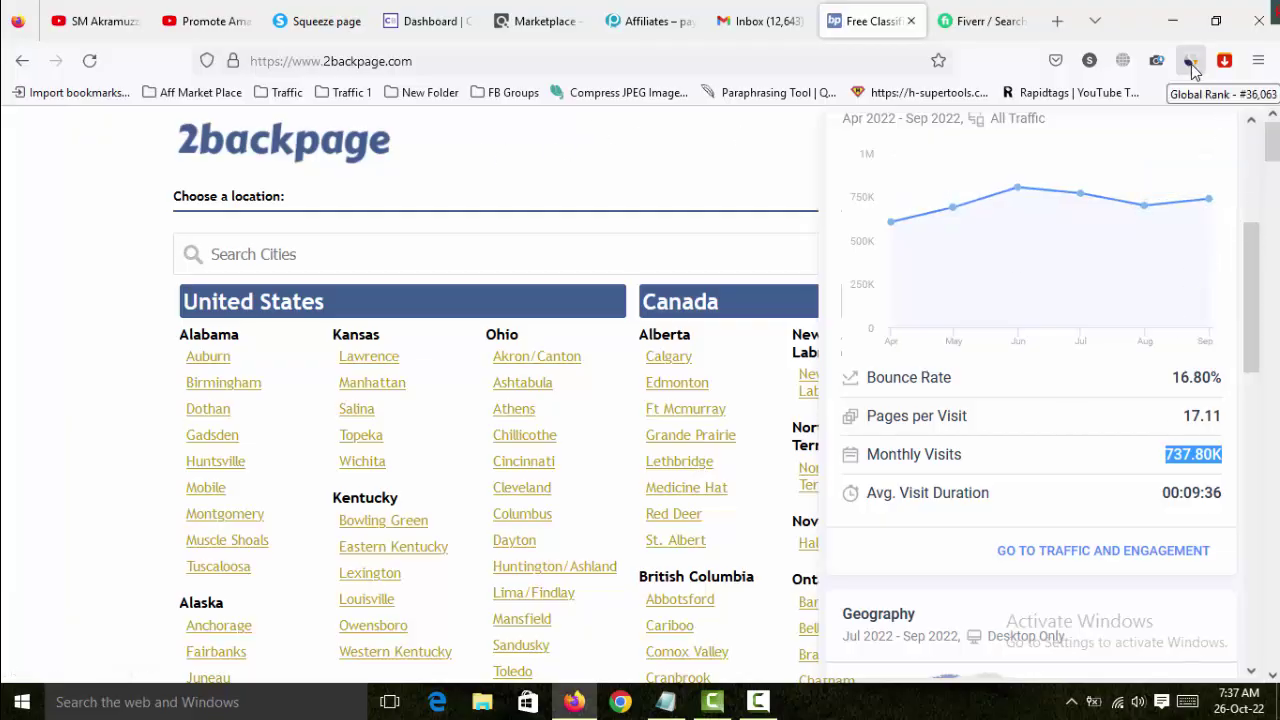
{"action": "scroll", "coordinate": [1129, 450], "scroll_direction": "down", "scroll_amount": 3}
{"action": "scroll", "coordinate": [1170, 510], "scroll_direction": "down", "scroll_amount": 1}
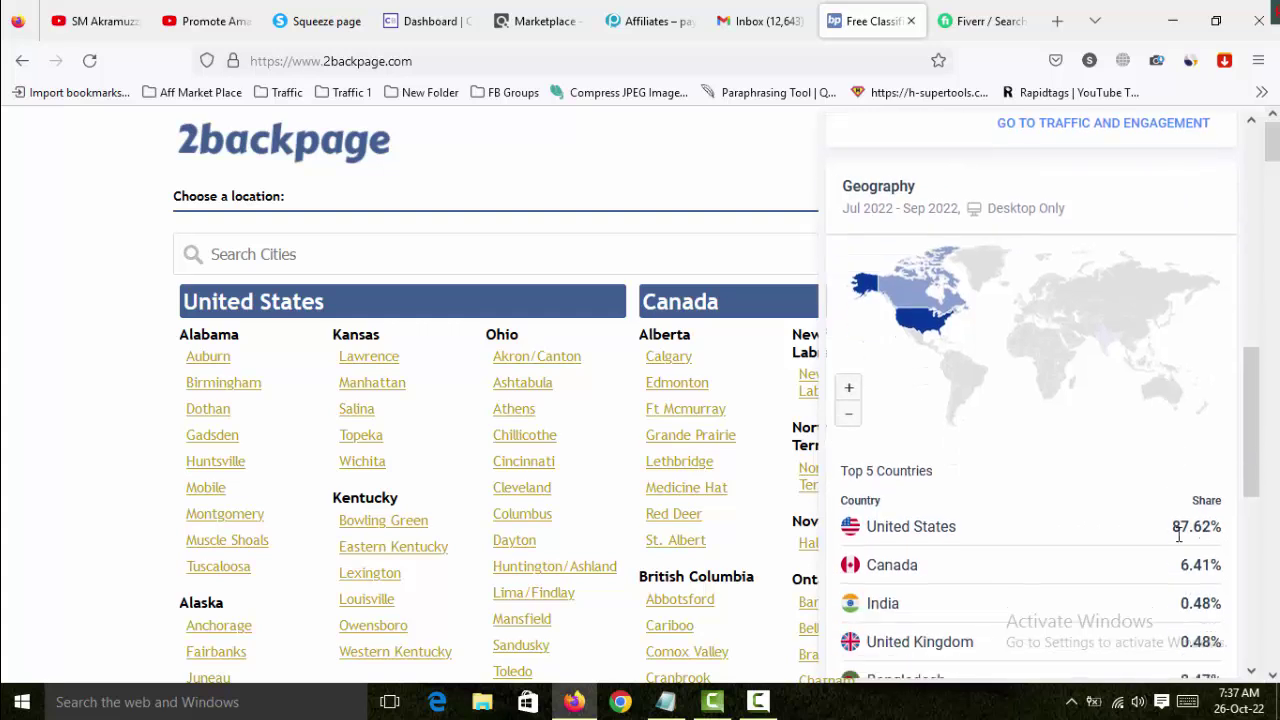
{"action": "left_click_drag", "start_coordinate": [1173, 530], "coordinate": [1208, 532]}
{"action": "left_click", "coordinate": [689, 157]}
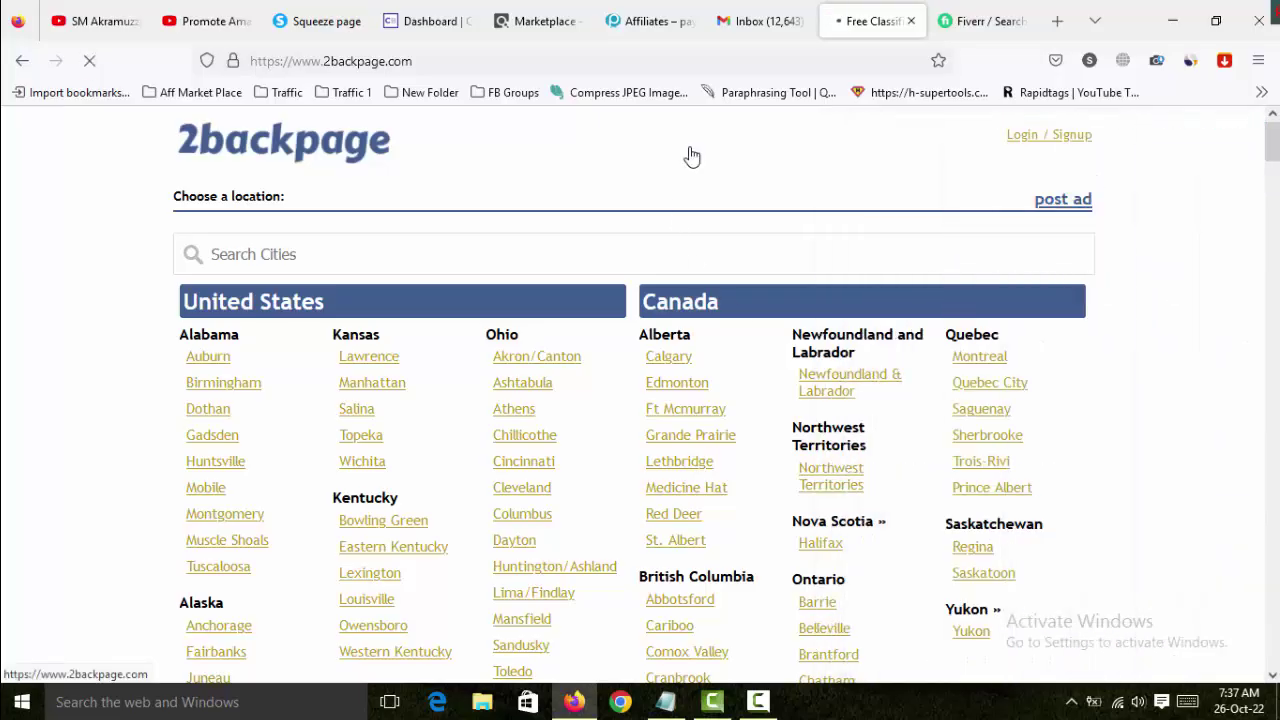
Sign in to 2backpage with the first Google account from the chooser.
{"action": "left_click", "coordinate": [1064, 144]}
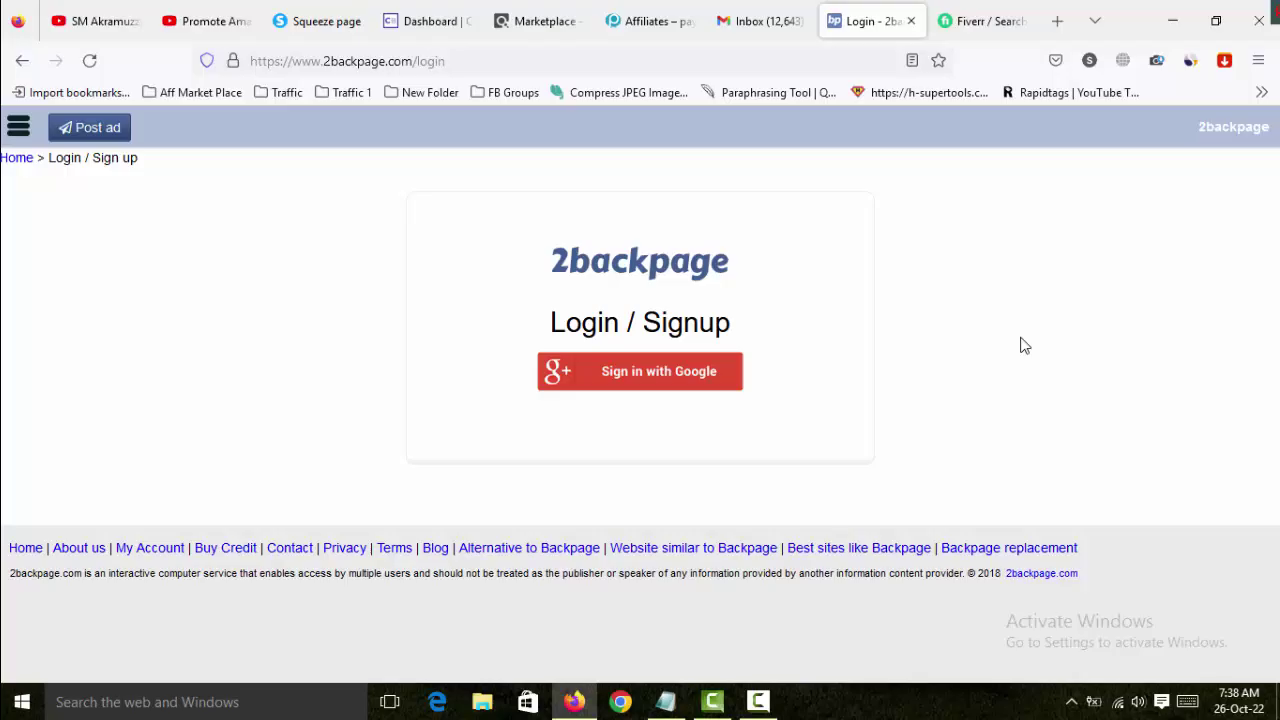
{"action": "left_click", "coordinate": [641, 386]}
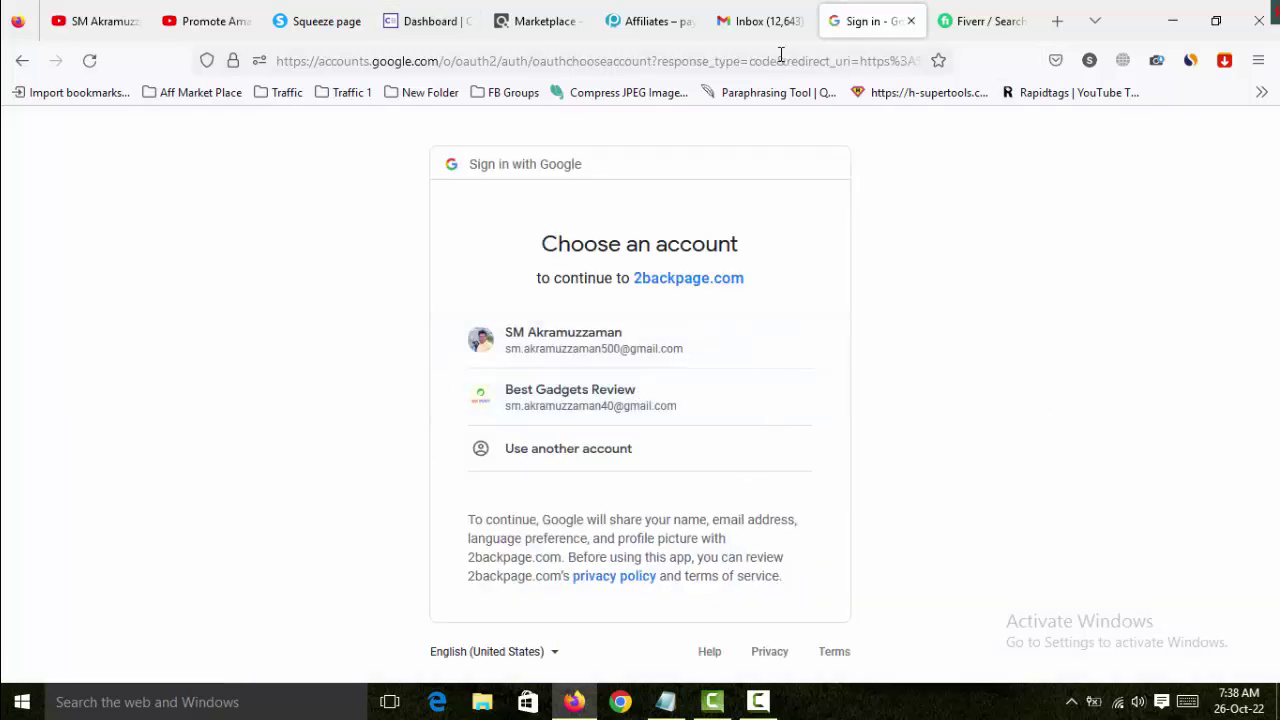
{"action": "left_click", "coordinate": [614, 350]}
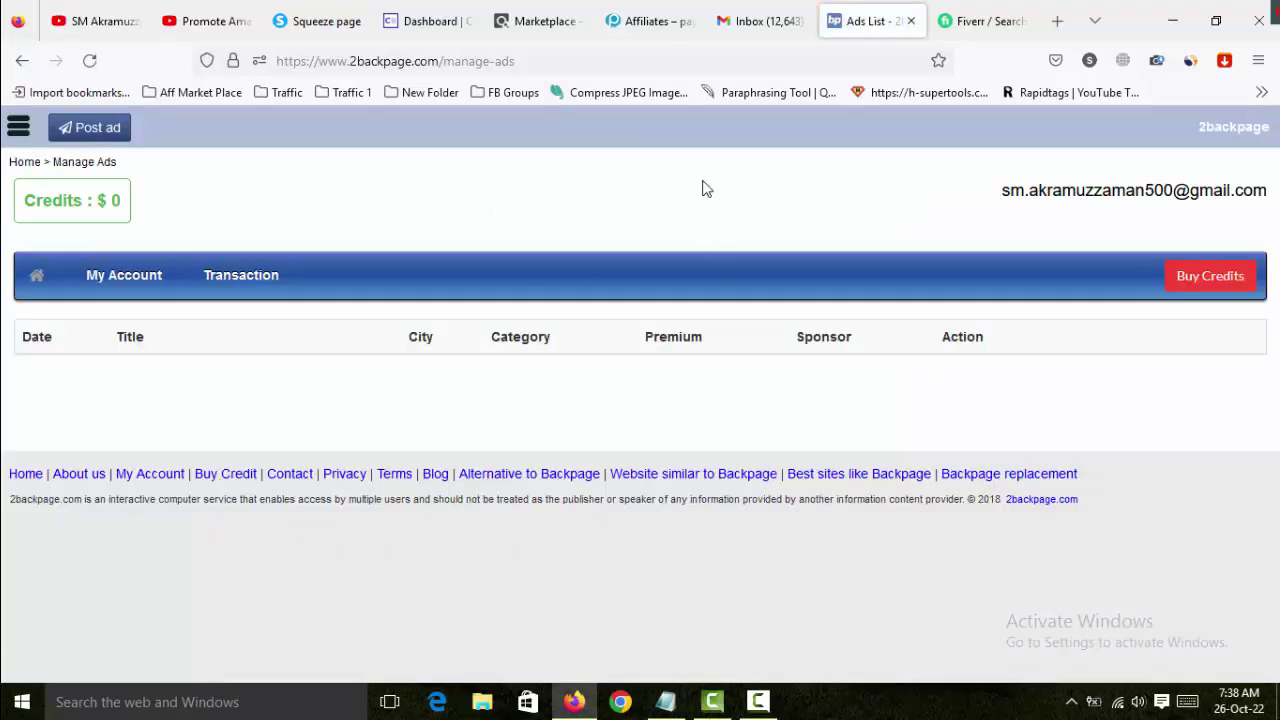
Start a free ad located in New York, in the Buy/ Sell/ Trade business category.
{"action": "left_click", "coordinate": [92, 132]}
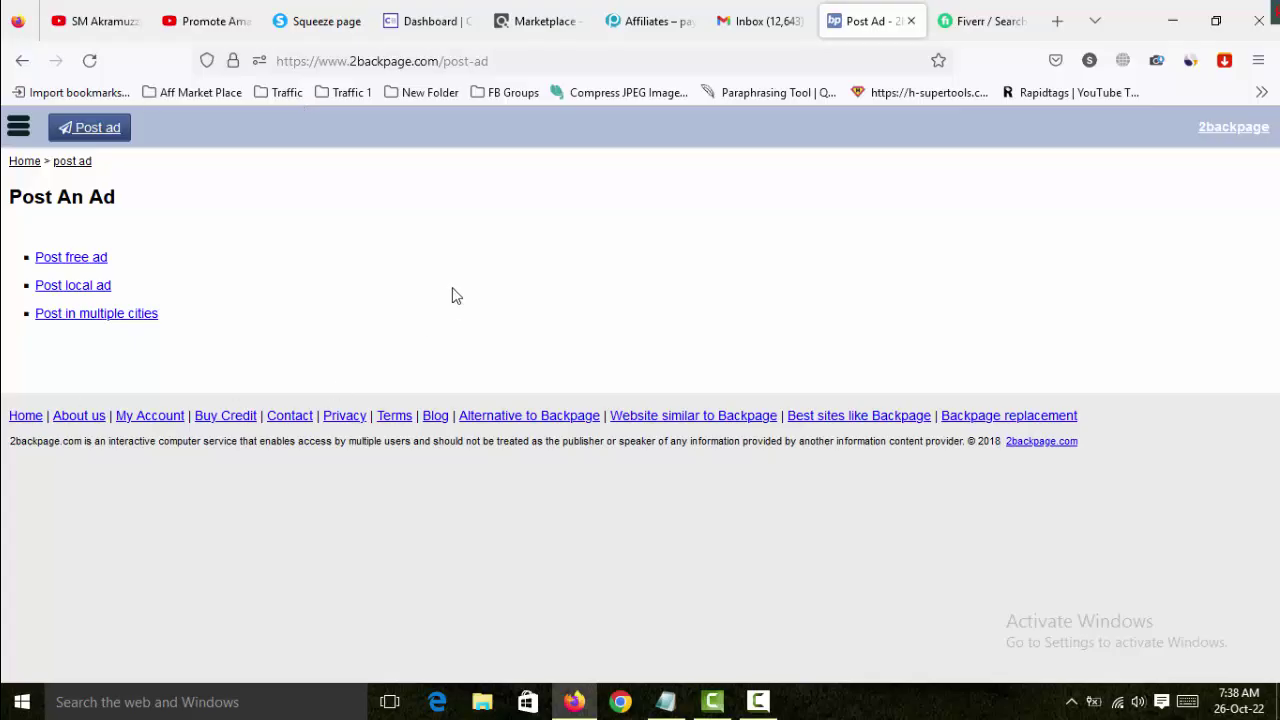
{"action": "left_click", "coordinate": [88, 259]}
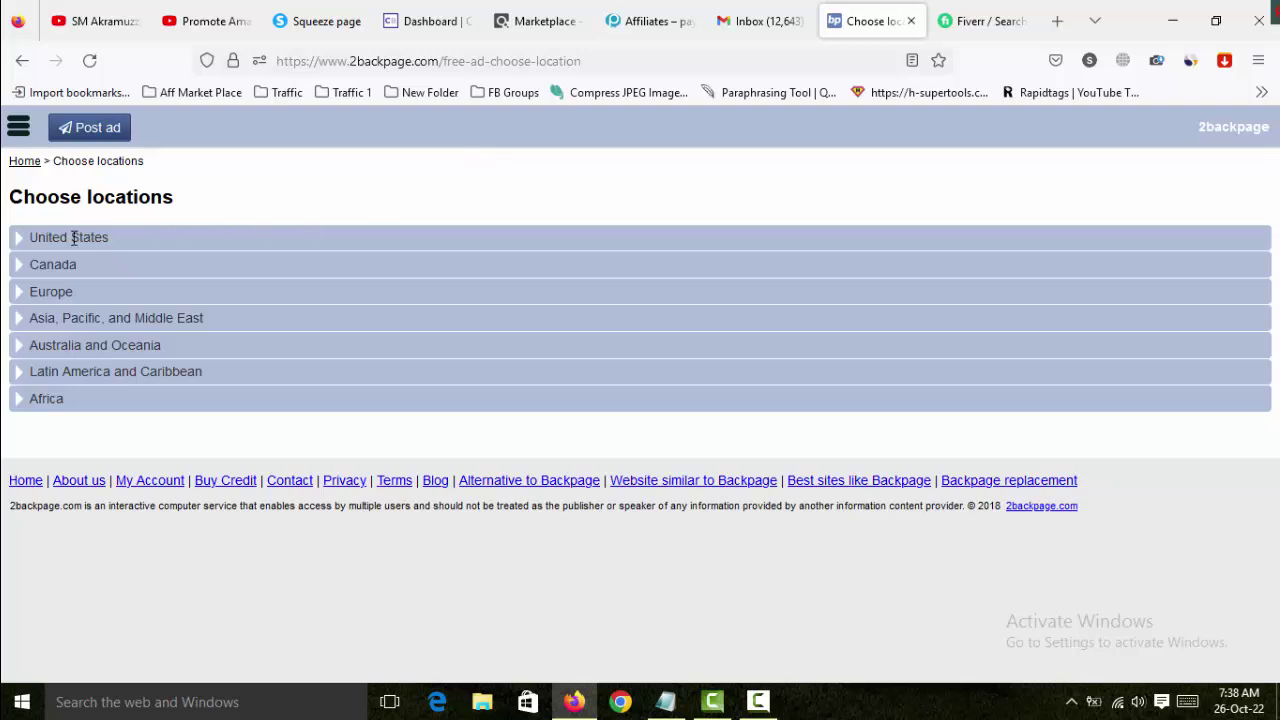
{"action": "left_click", "coordinate": [42, 237]}
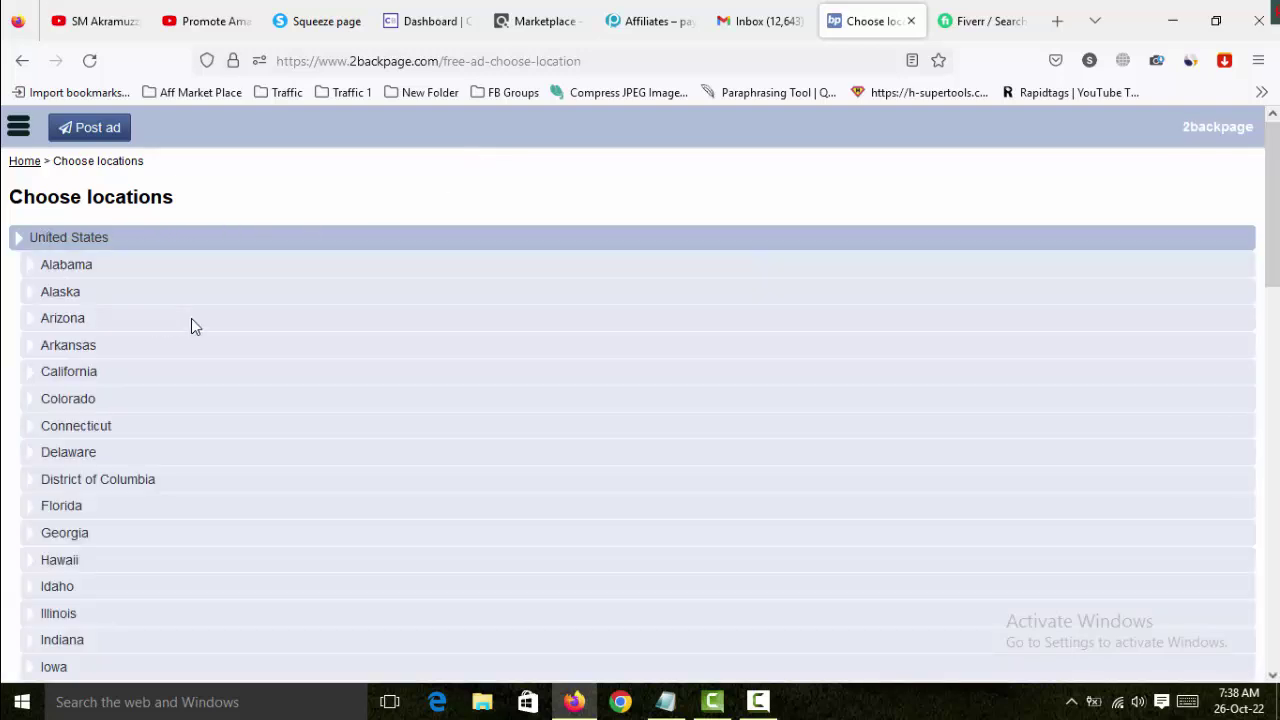
{"action": "scroll", "coordinate": [191, 318], "scroll_direction": "down", "scroll_amount": 6}
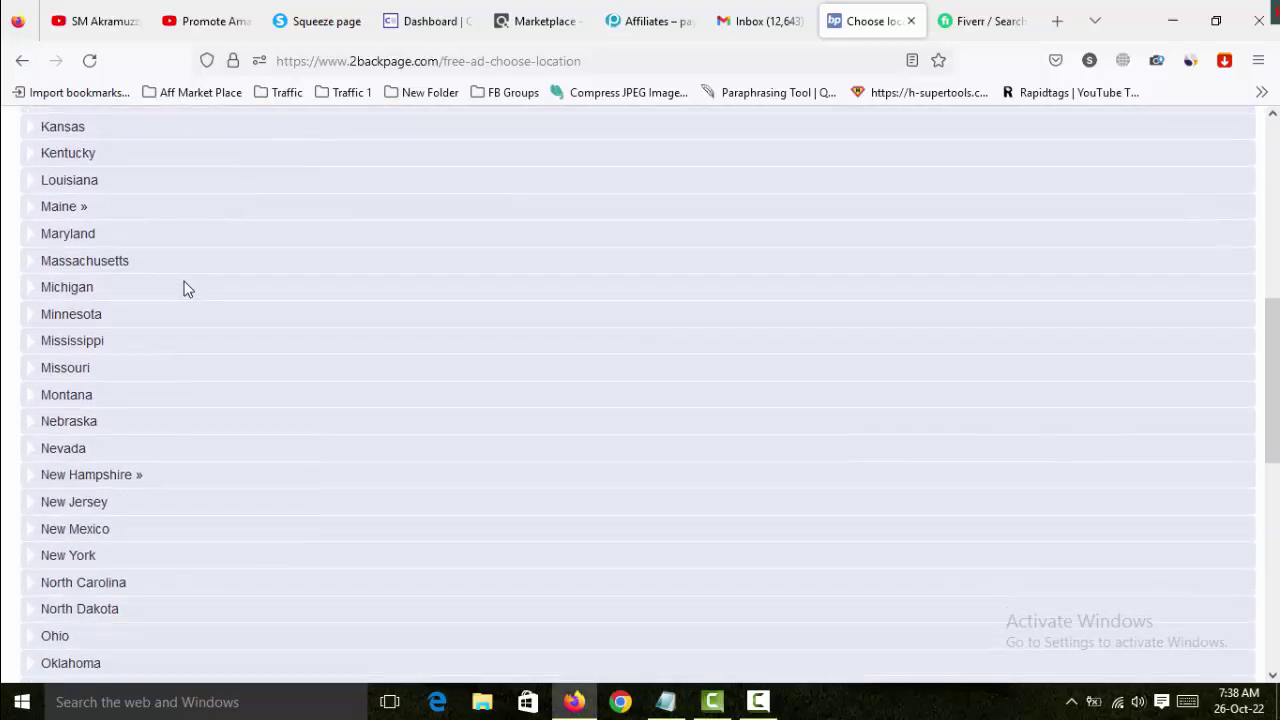
{"action": "left_click", "coordinate": [87, 548]}
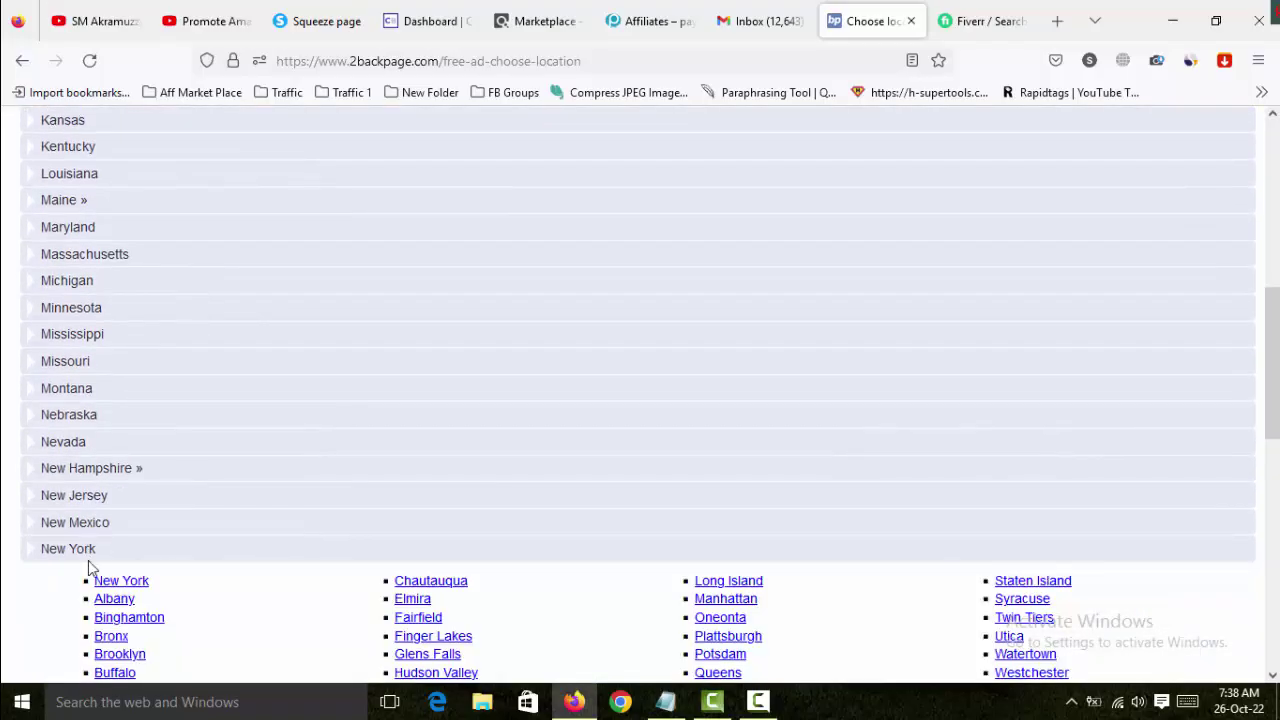
{"action": "left_click", "coordinate": [124, 584]}
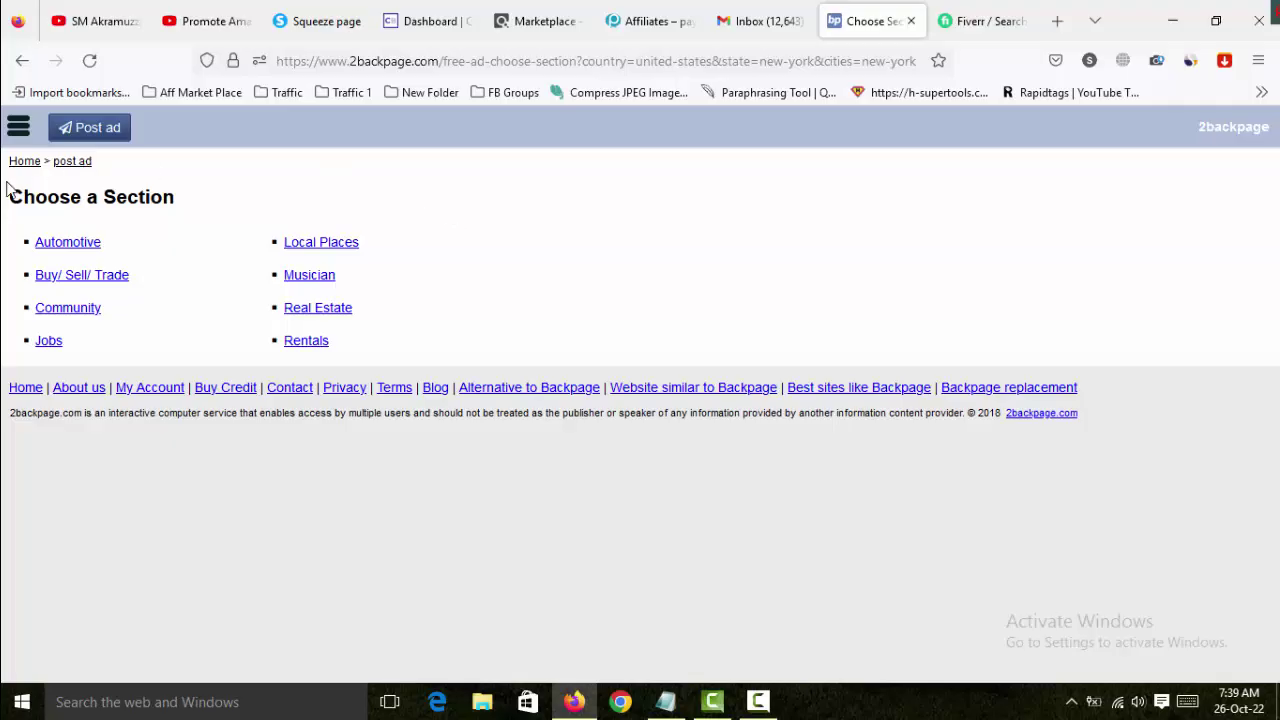
{"action": "left_click", "coordinate": [97, 278]}
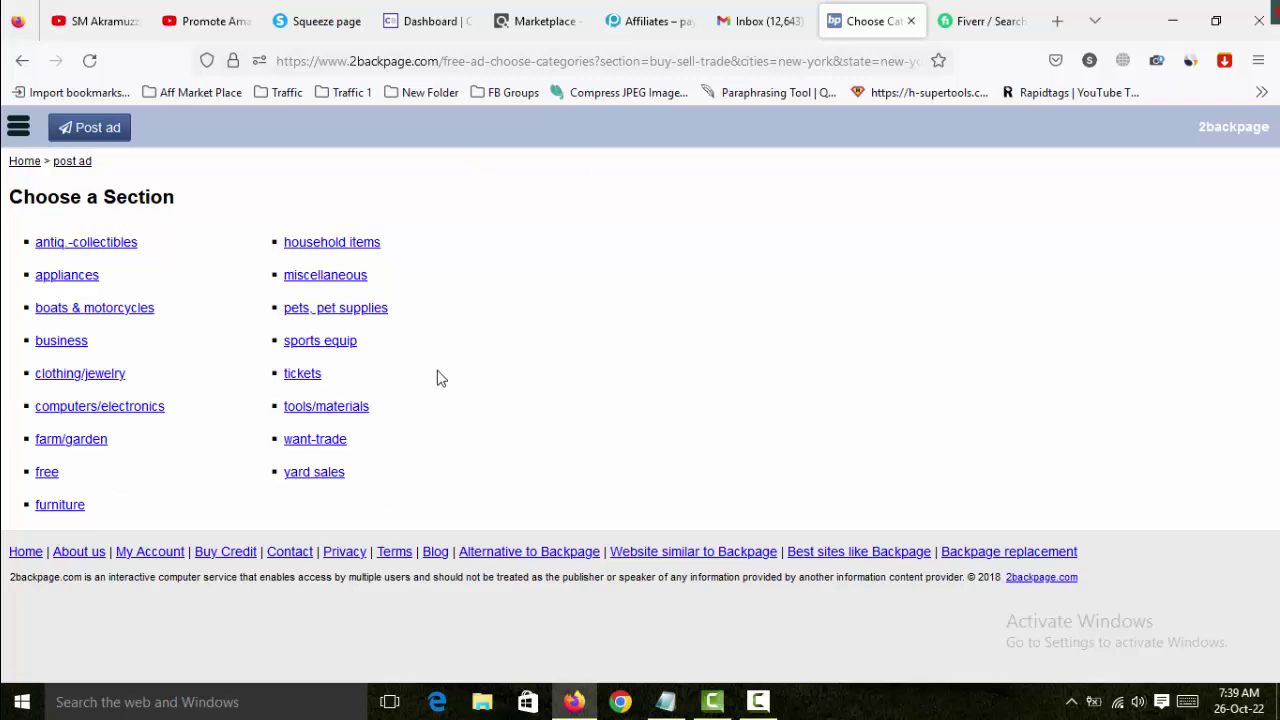
{"action": "left_click", "coordinate": [62, 343]}
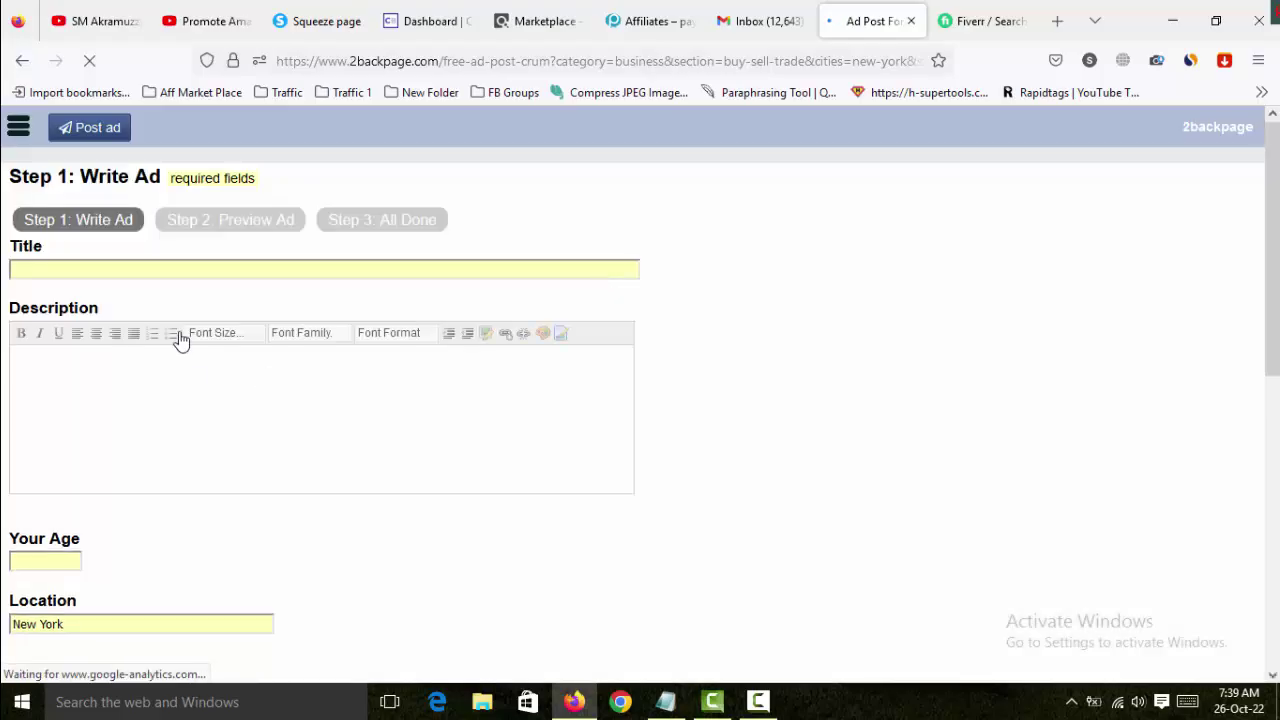
Find and expand the Email 11 swipe on the affiliate email swipes page.
{"action": "left_click", "coordinate": [94, 270]}
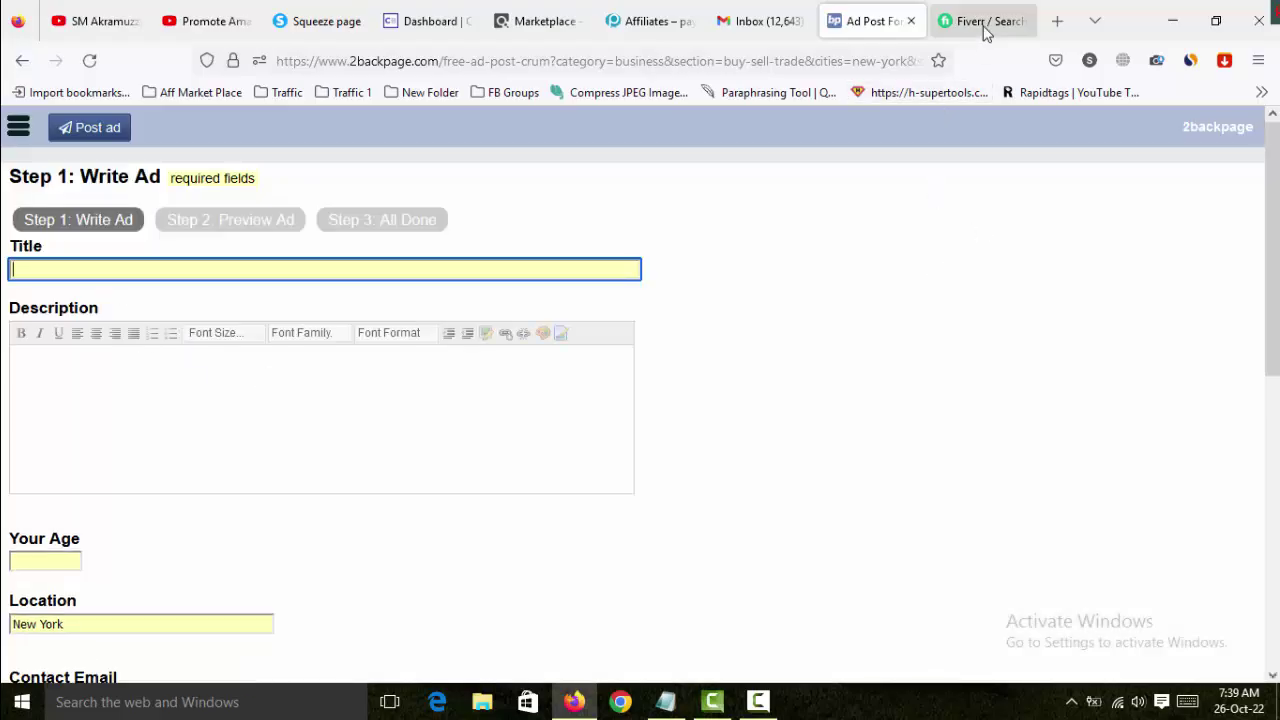
{"action": "left_click", "coordinate": [640, 20]}
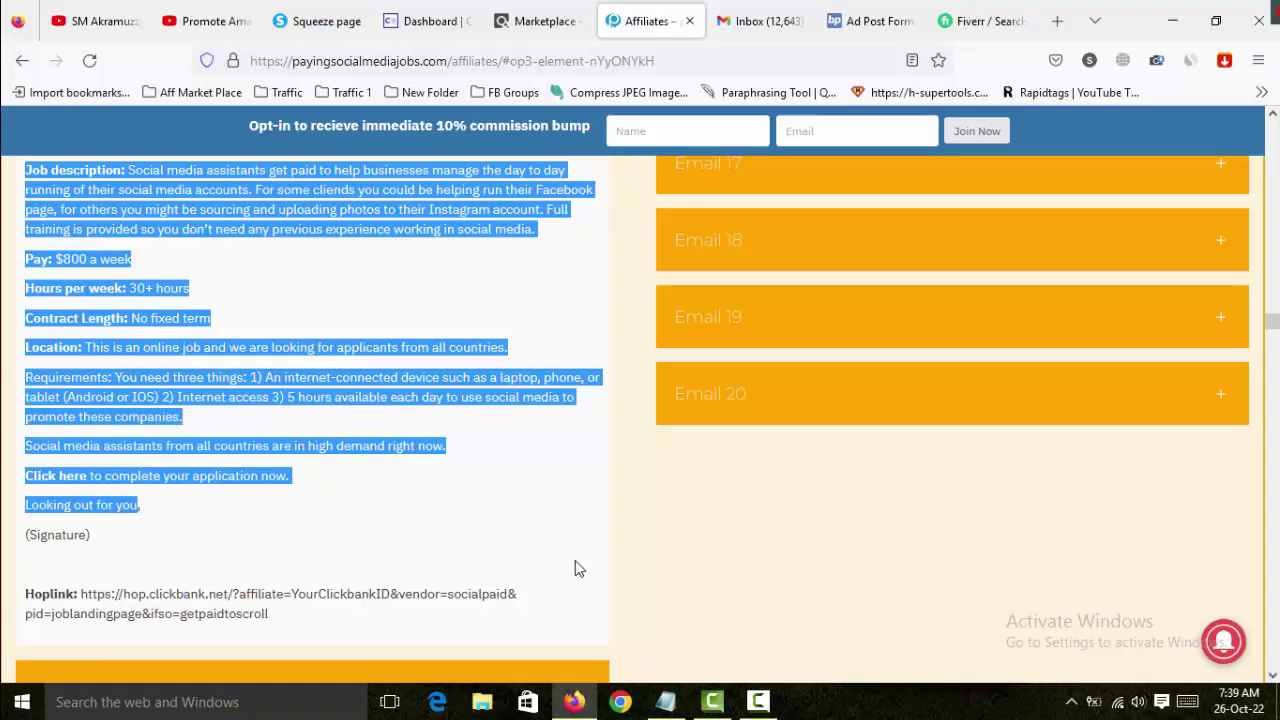
{"action": "scroll", "coordinate": [575, 560], "scroll_direction": "up", "scroll_amount": 5}
{"action": "scroll", "coordinate": [575, 550], "scroll_direction": "down", "scroll_amount": 10}
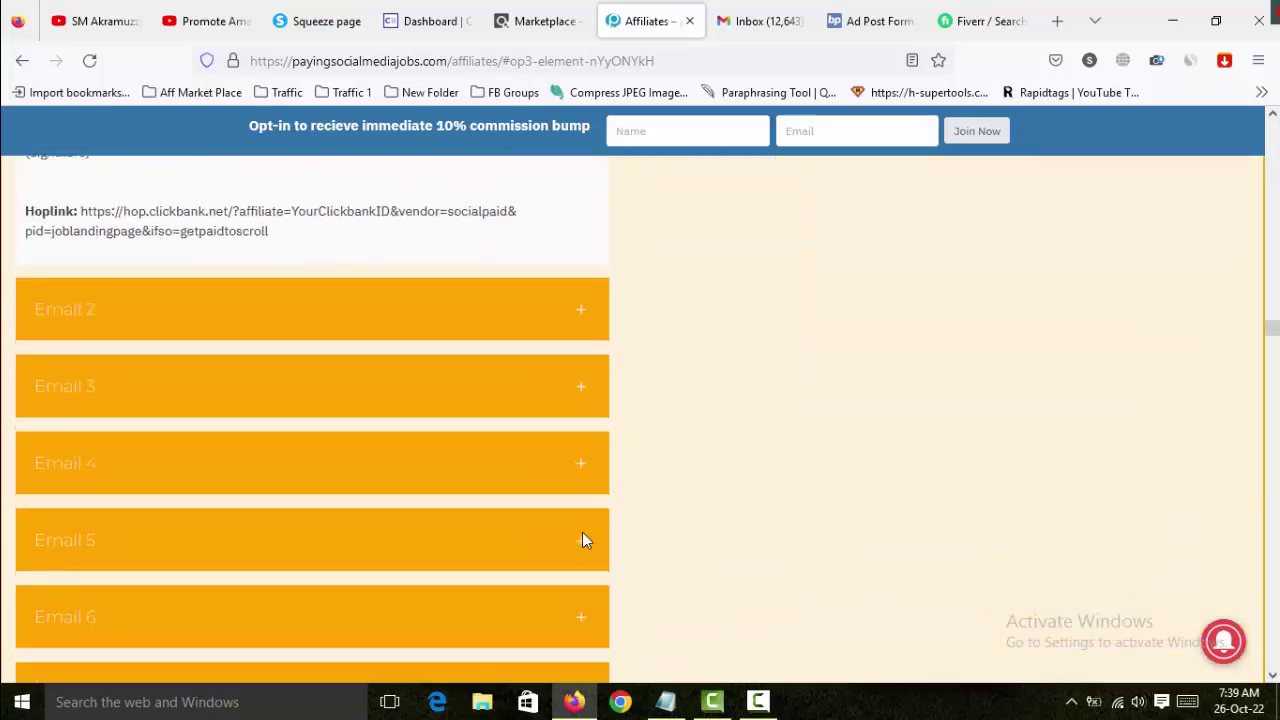
{"action": "left_click", "coordinate": [397, 332]}
{"action": "scroll", "coordinate": [542, 453], "scroll_direction": "up", "scroll_amount": 7}
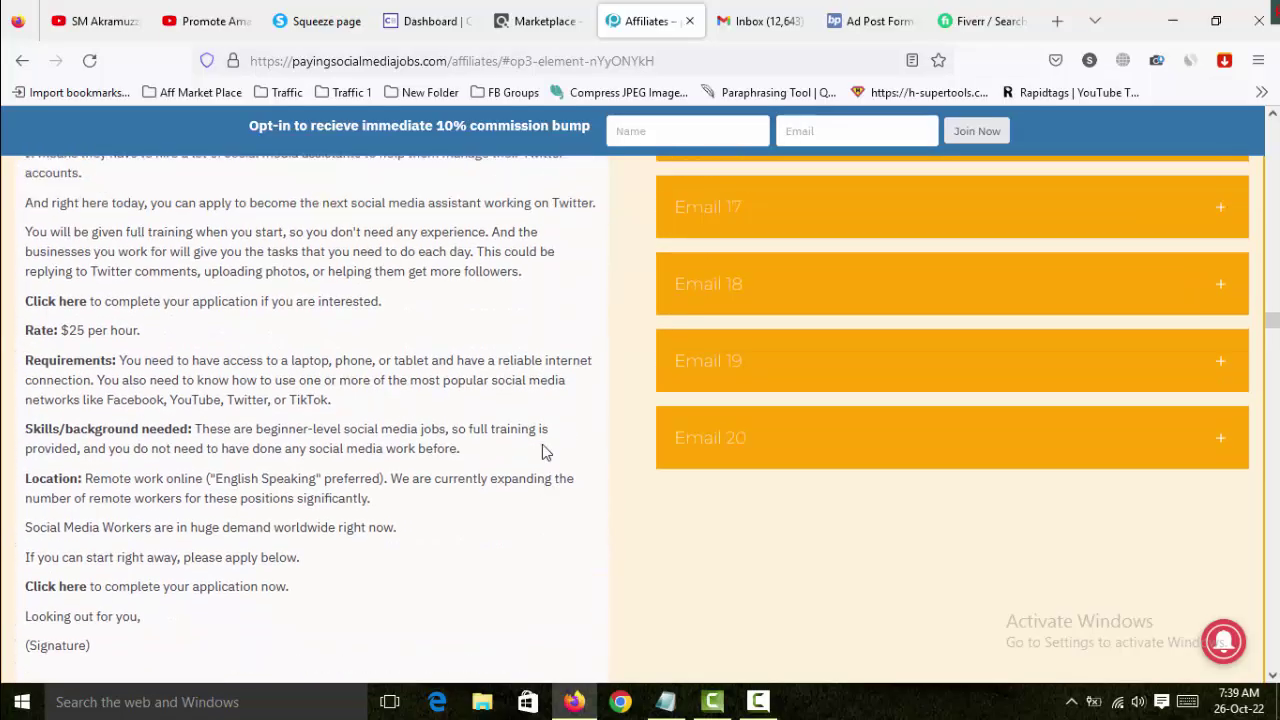
{"action": "left_click", "coordinate": [815, 382]}
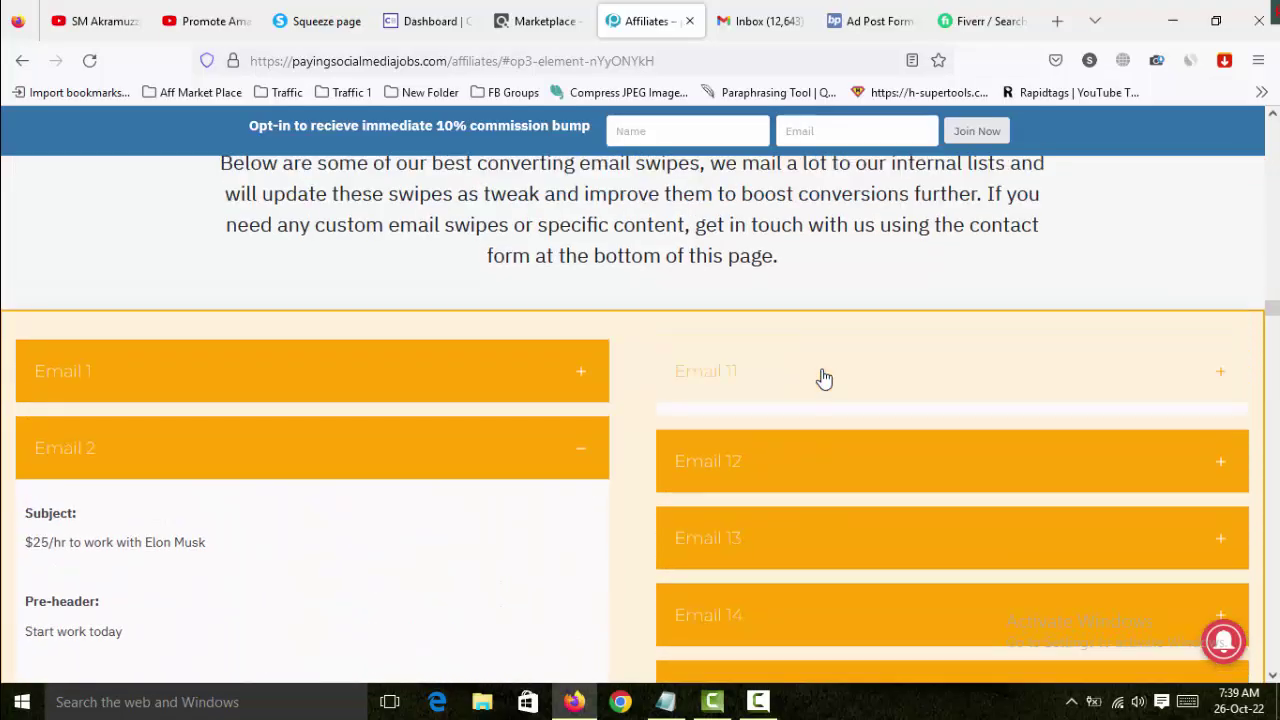
{"action": "scroll", "coordinate": [1037, 449], "scroll_direction": "down", "scroll_amount": 5}
{"action": "scroll", "coordinate": [1037, 449], "scroll_direction": "up", "scroll_amount": 5}
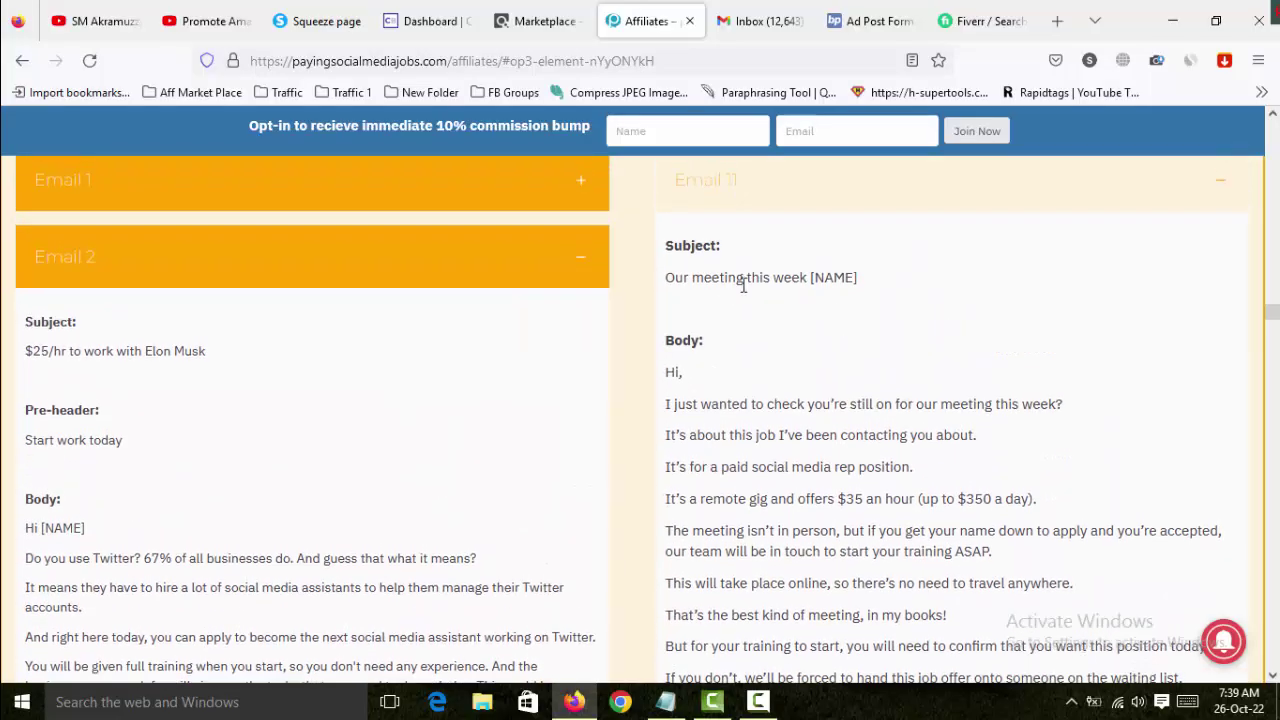
Copy Email 11's subject and paste it as the ad title 'Our meeting this week'.
{"action": "left_click_drag", "start_coordinate": [808, 277], "coordinate": [672, 283]}
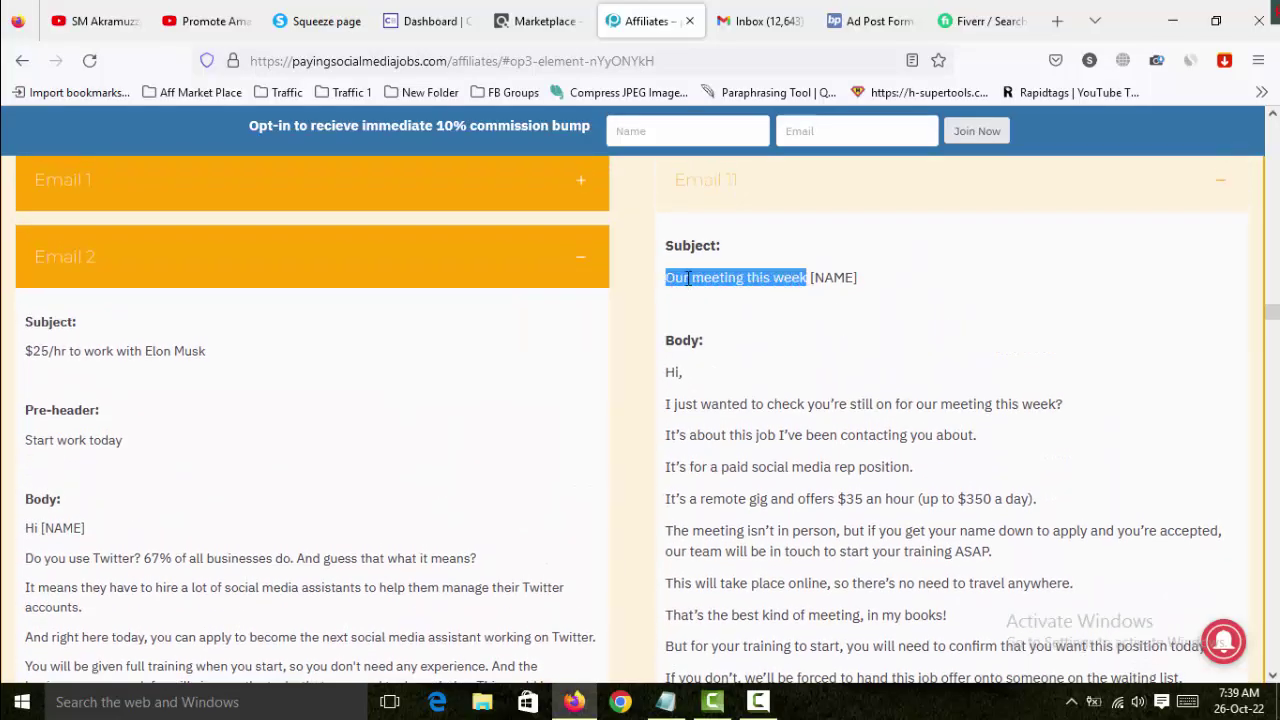
{"action": "right_click", "coordinate": [688, 278]}
{"action": "left_click", "coordinate": [705, 297]}
{"action": "left_click", "coordinate": [865, 21]}
{"action": "left_click", "coordinate": [287, 267]}
{"action": "key", "text": "ctrl+v"}
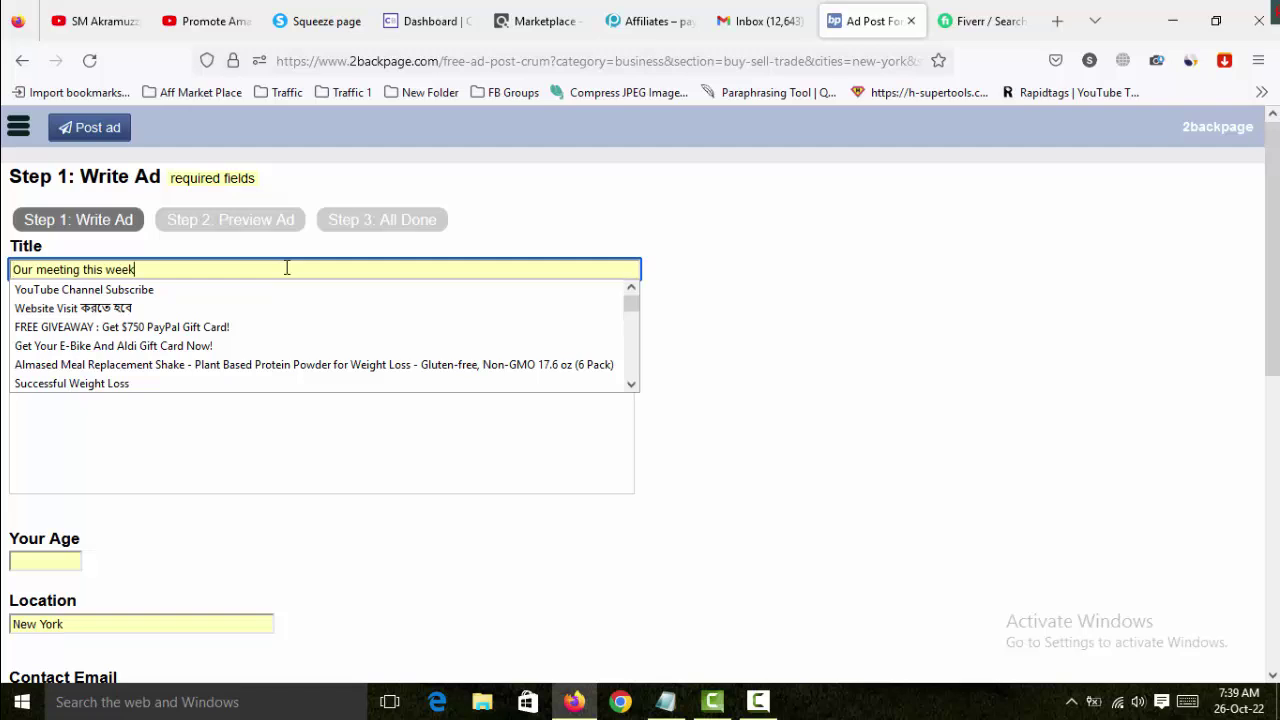
Copy the Email 11 body text and paste it into the ad Description.
{"action": "left_click", "coordinate": [286, 463]}
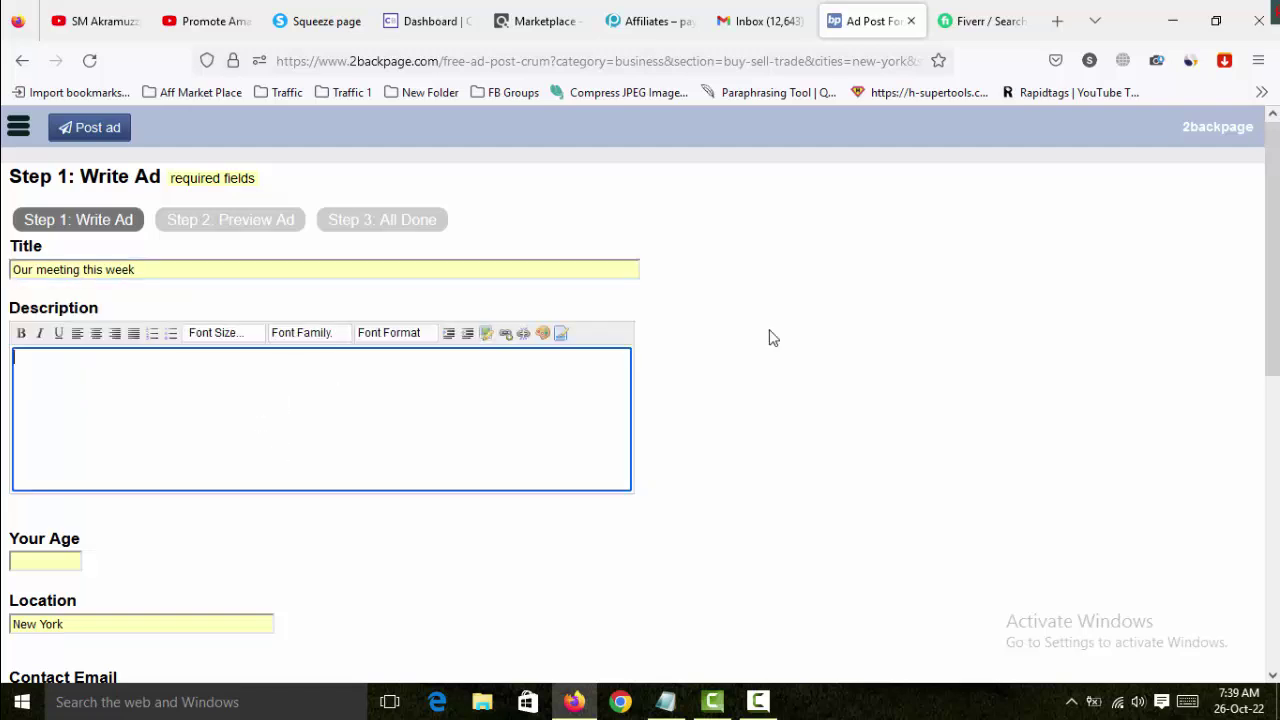
{"action": "left_click", "coordinate": [660, 21]}
{"action": "scroll", "coordinate": [1000, 460], "scroll_direction": "down", "scroll_amount": 4}
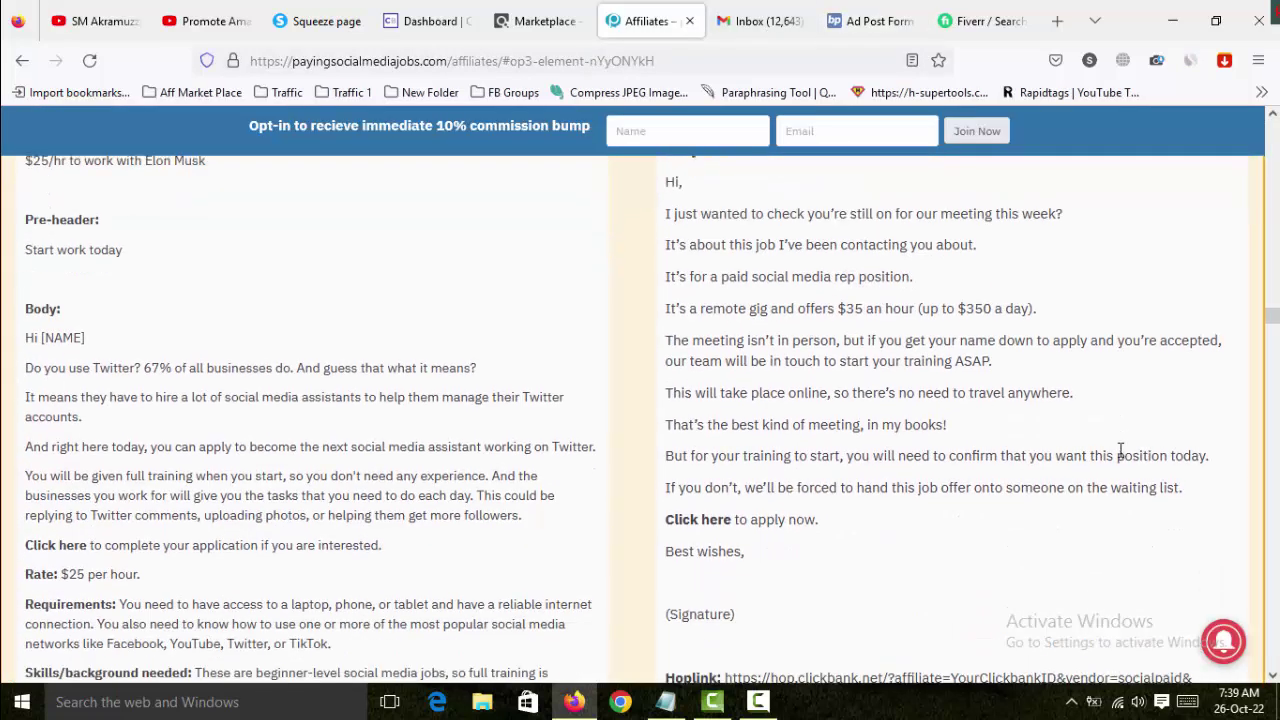
{"action": "scroll", "coordinate": [1120, 452], "scroll_direction": "up", "scroll_amount": 2}
{"action": "left_click_drag", "start_coordinate": [1185, 584], "coordinate": [667, 279]}
{"action": "right_click", "coordinate": [665, 274]}
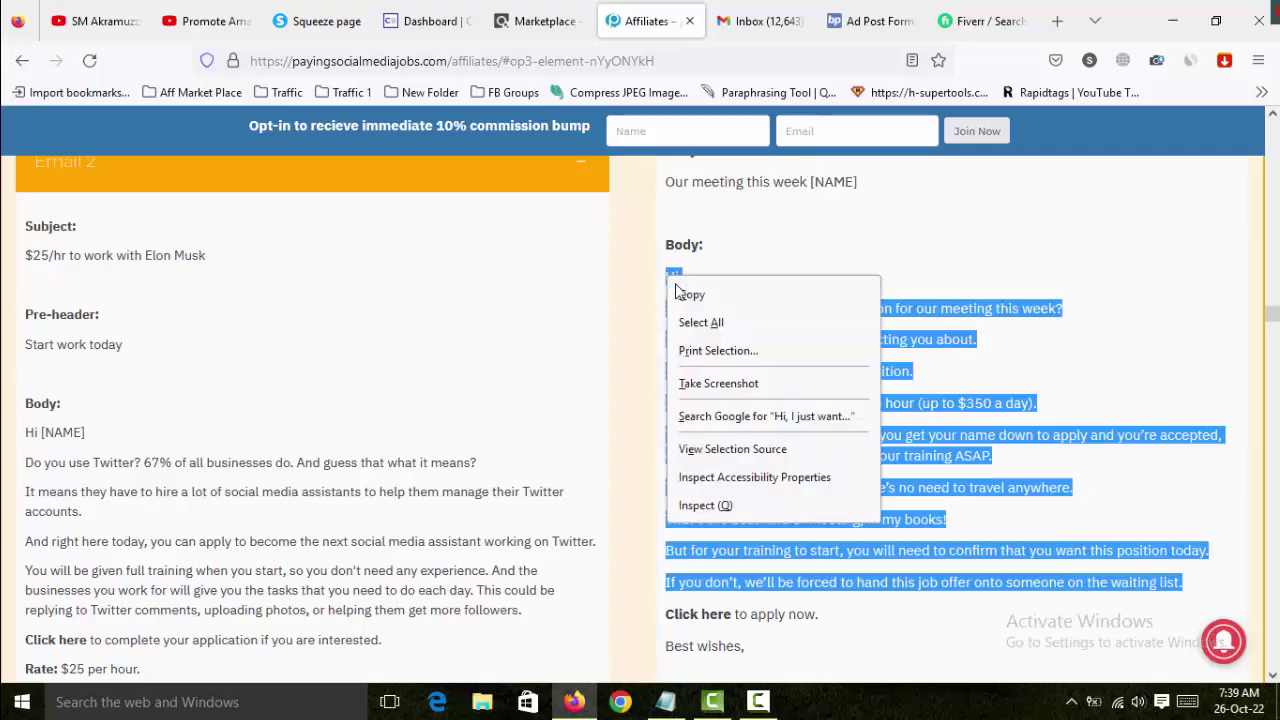
{"action": "left_click", "coordinate": [684, 292]}
{"action": "left_click", "coordinate": [870, 21]}
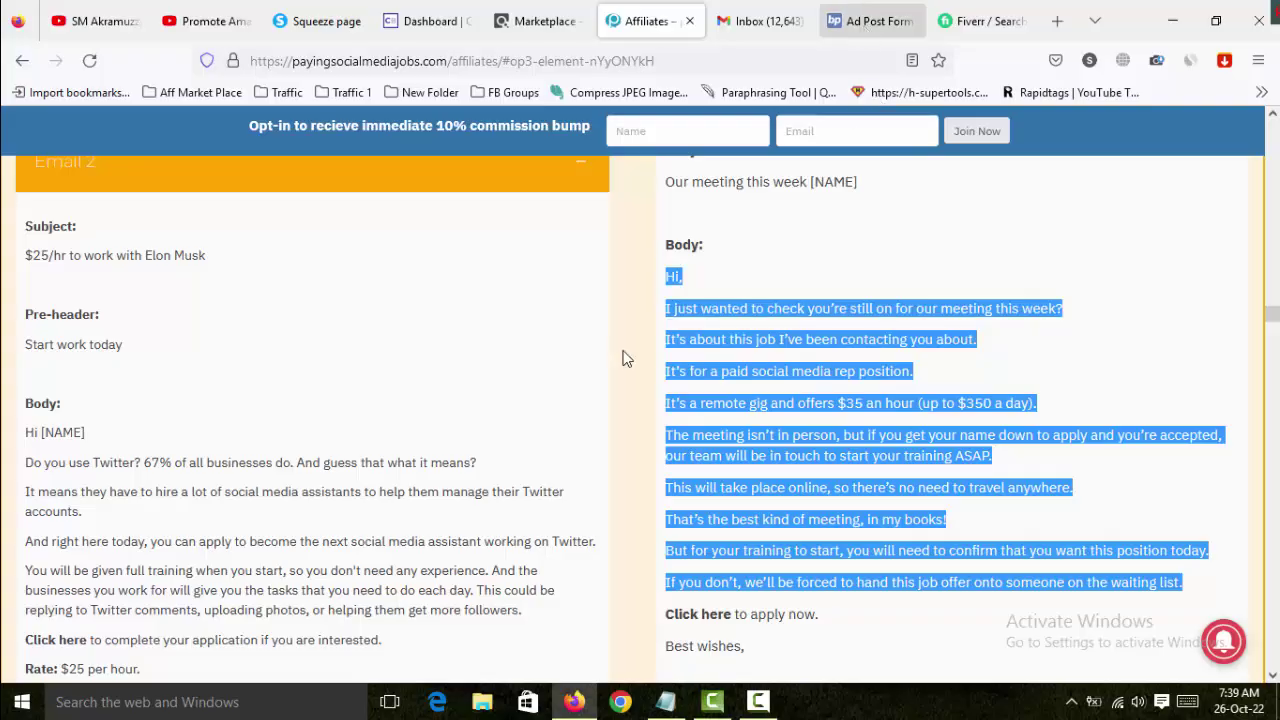
{"action": "key", "text": "ctrl+v"}
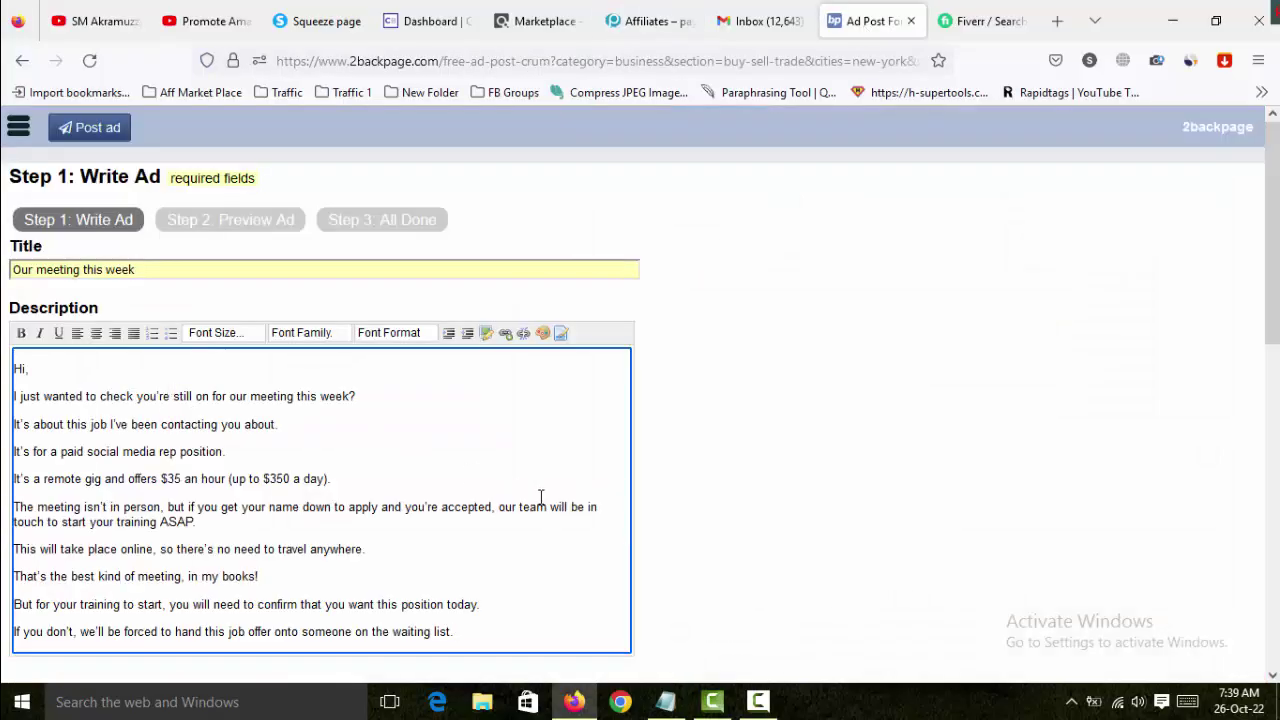
{"action": "left_click", "coordinate": [665, 702]}
Append the reply-by-email and 'Thanks' closing lines to the description and make them bold.
{"action": "left_click_drag", "start_coordinate": [430, 292], "coordinate": [368, 258]}
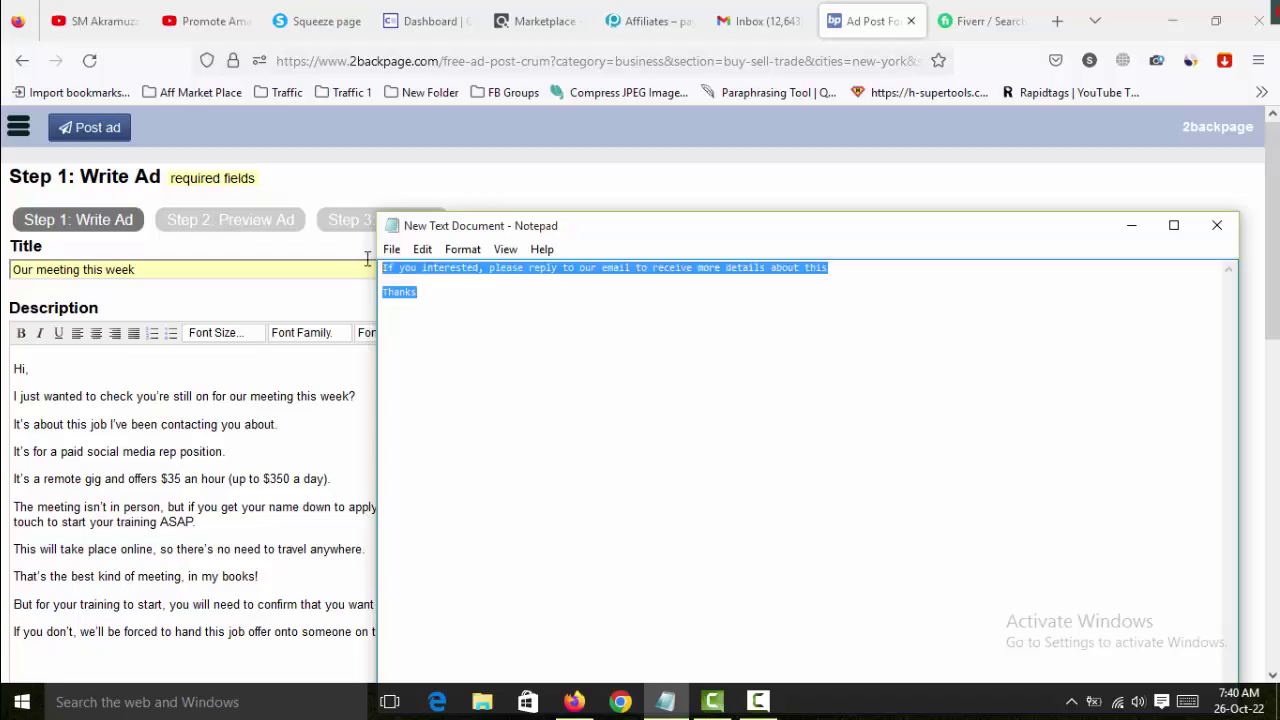
{"action": "right_click", "coordinate": [420, 278]}
{"action": "left_click", "coordinate": [455, 331]}
{"action": "left_click", "coordinate": [195, 660]}
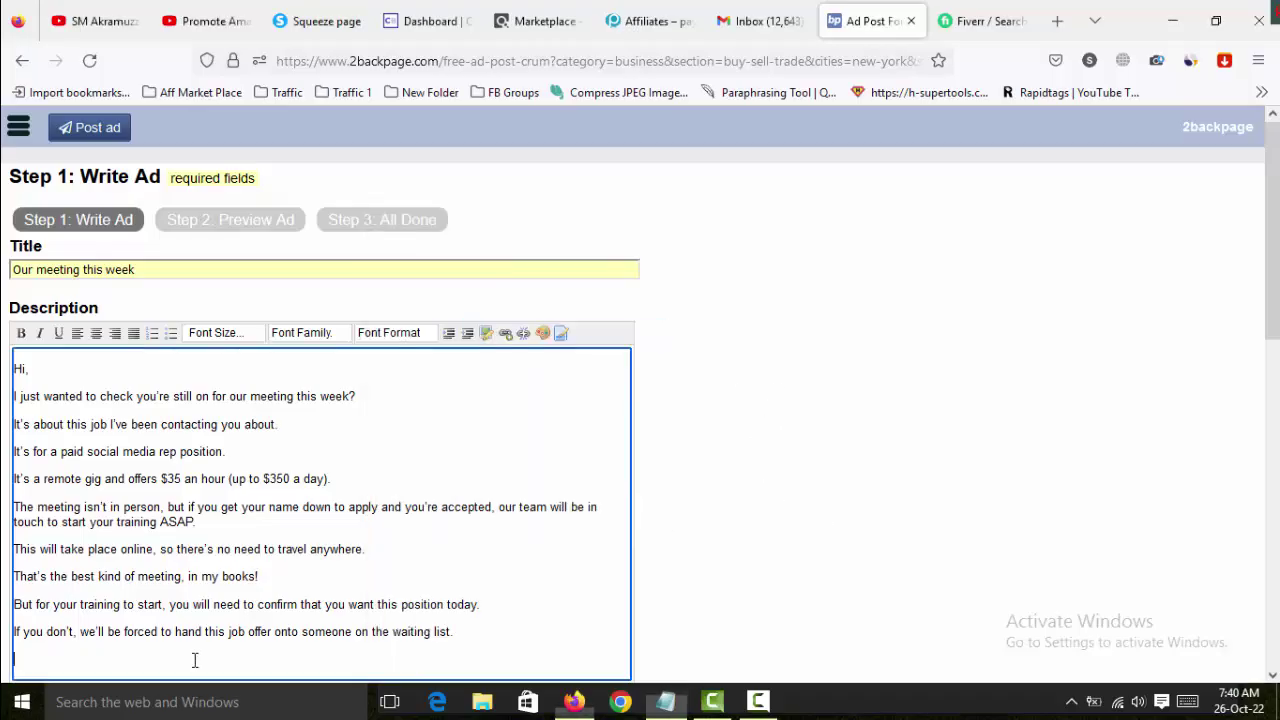
{"action": "key", "text": "ctrl+v"}
{"action": "scroll", "coordinate": [449, 559], "scroll_direction": "down", "scroll_amount": 2}
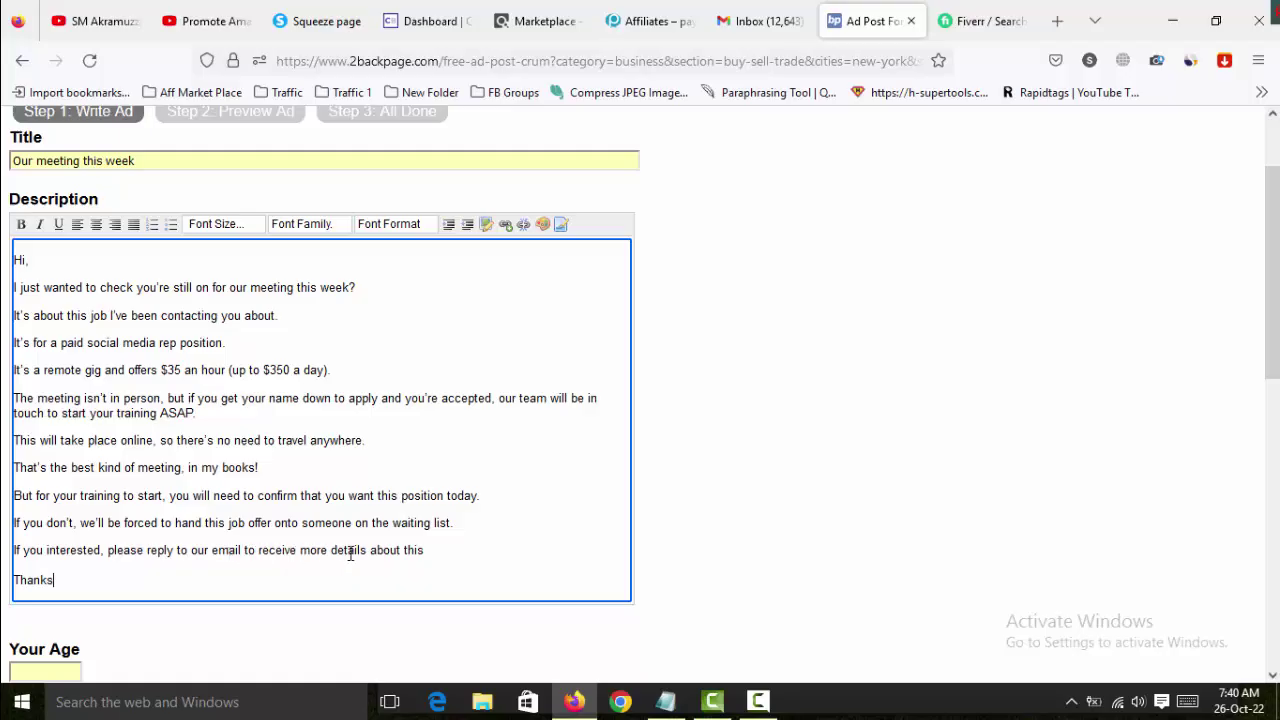
{"action": "left_click_drag", "start_coordinate": [83, 593], "coordinate": [15, 552]}
{"action": "left_click", "coordinate": [21, 224]}
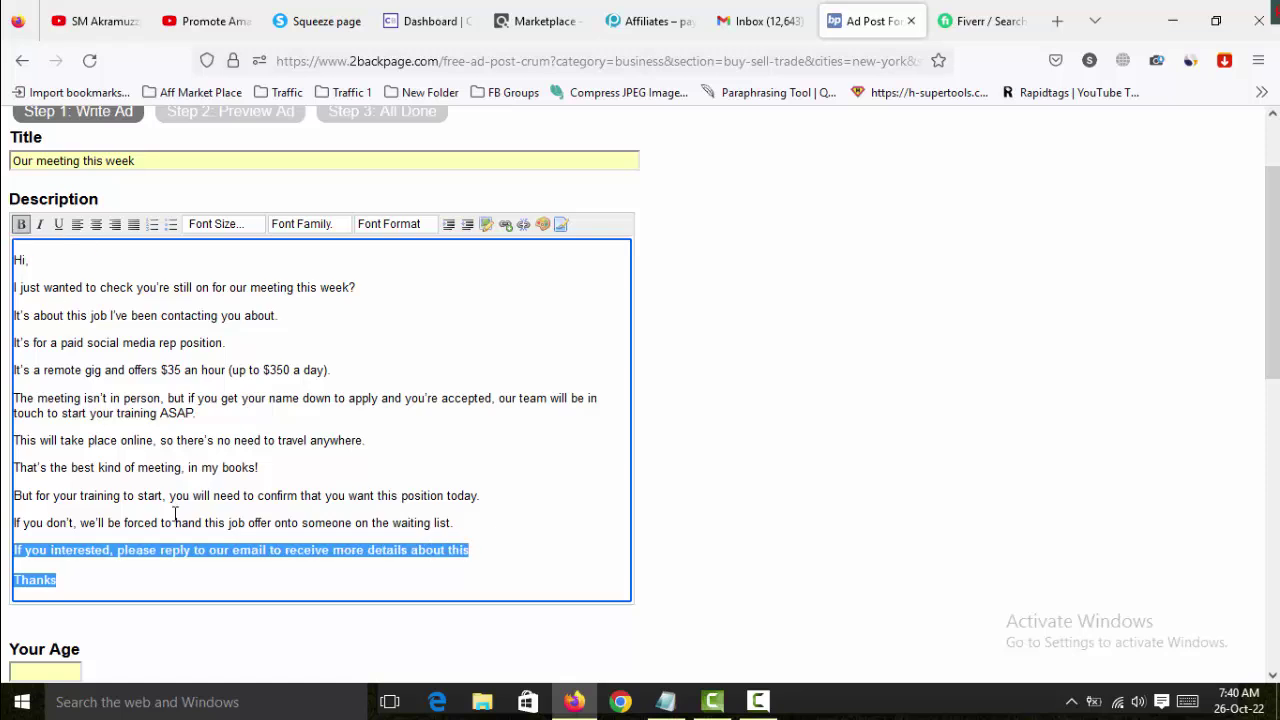
{"action": "left_click", "coordinate": [86, 581]}
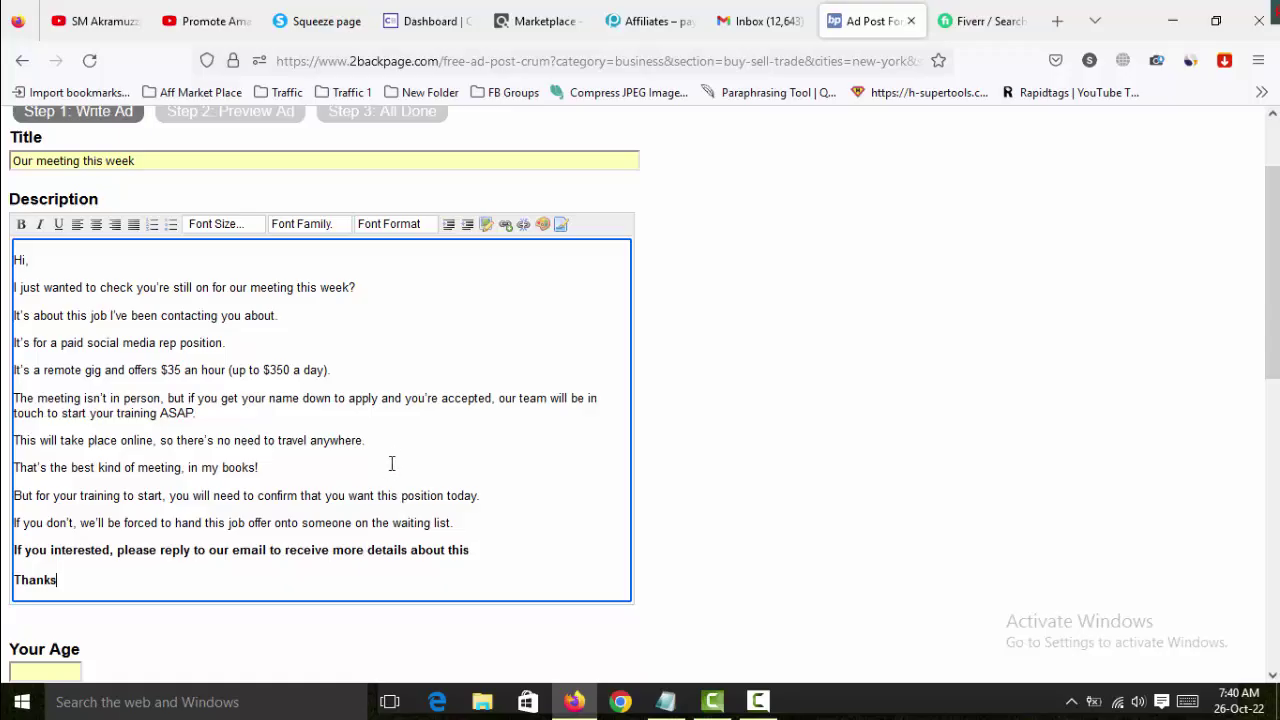
Set Your Age to 28.
{"action": "left_click_drag", "start_coordinate": [56, 578], "coordinate": [13, 550]}
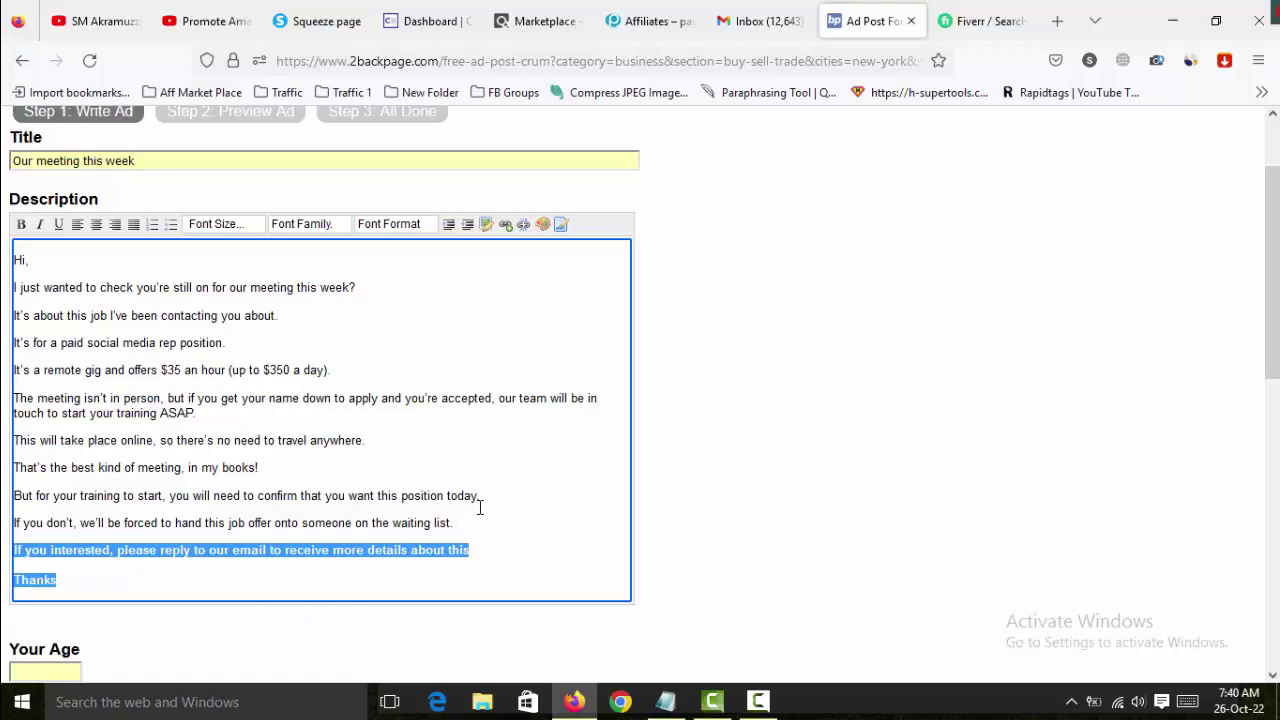
{"action": "scroll", "coordinate": [225, 490], "scroll_direction": "down", "scroll_amount": 2}
{"action": "left_click", "coordinate": [58, 480]}
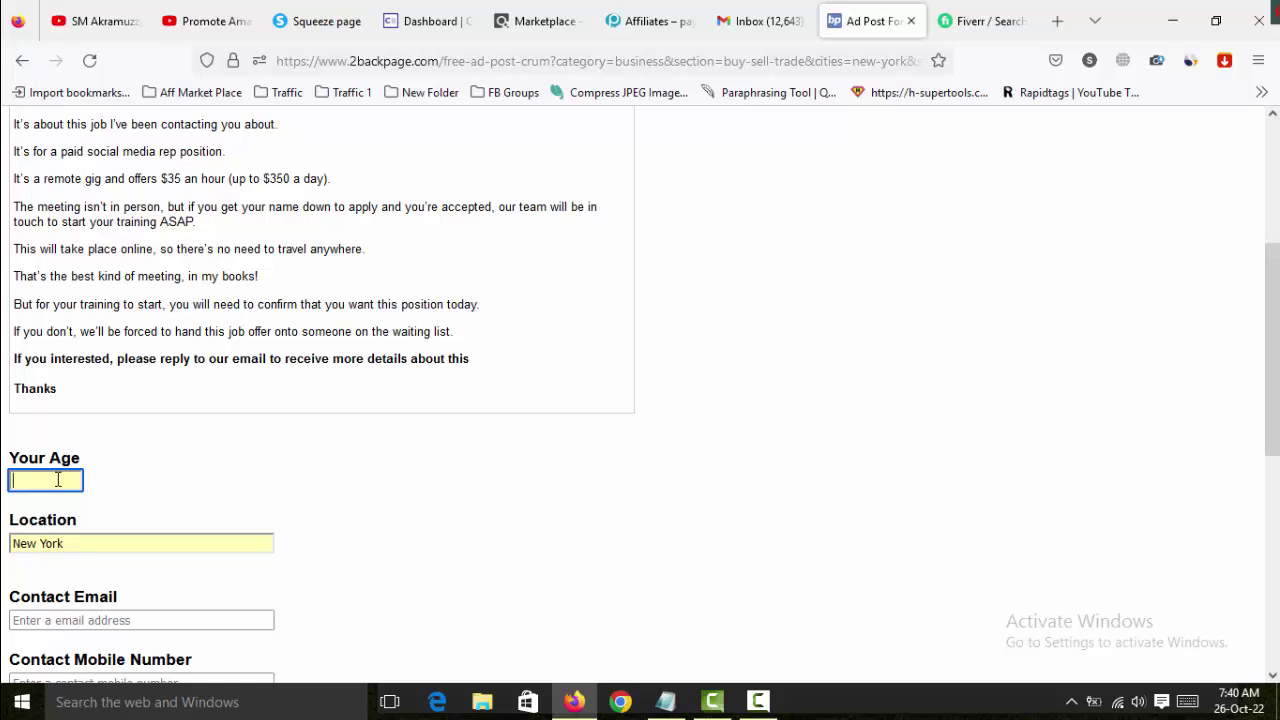
{"action": "scroll", "coordinate": [552, 535], "scroll_direction": "down", "scroll_amount": 2}
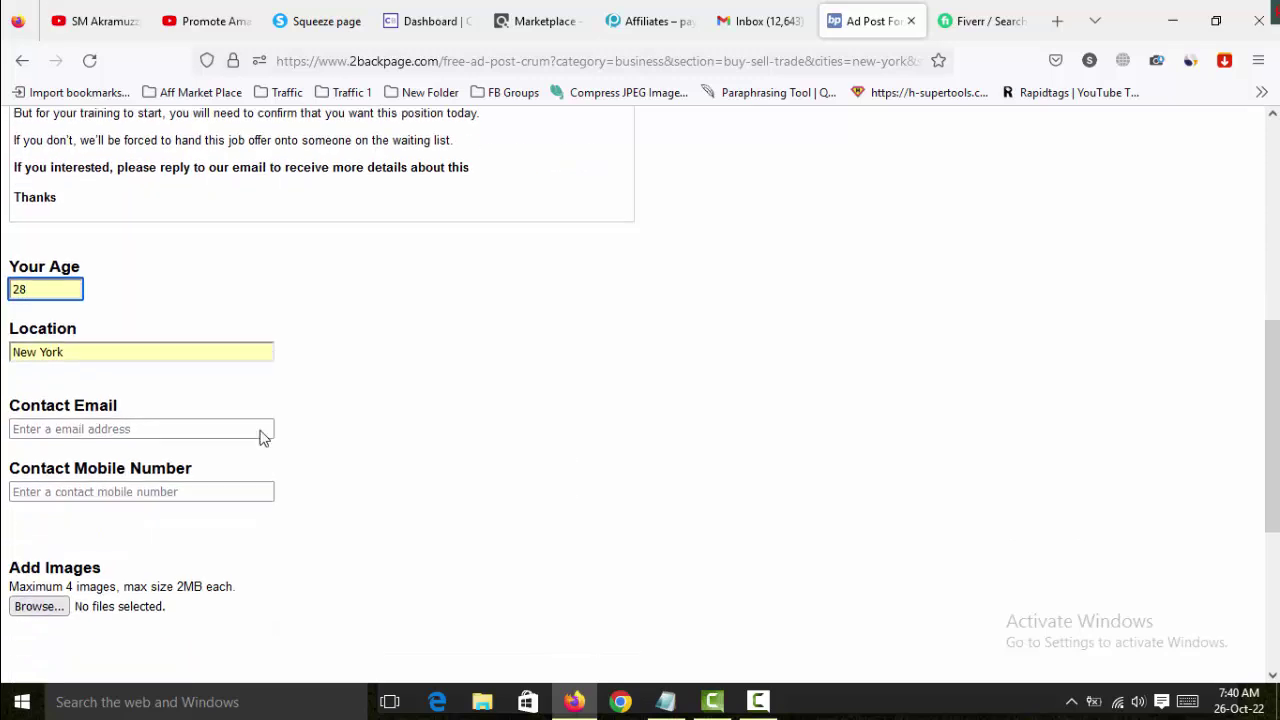
{"action": "left_click", "coordinate": [243, 429]}
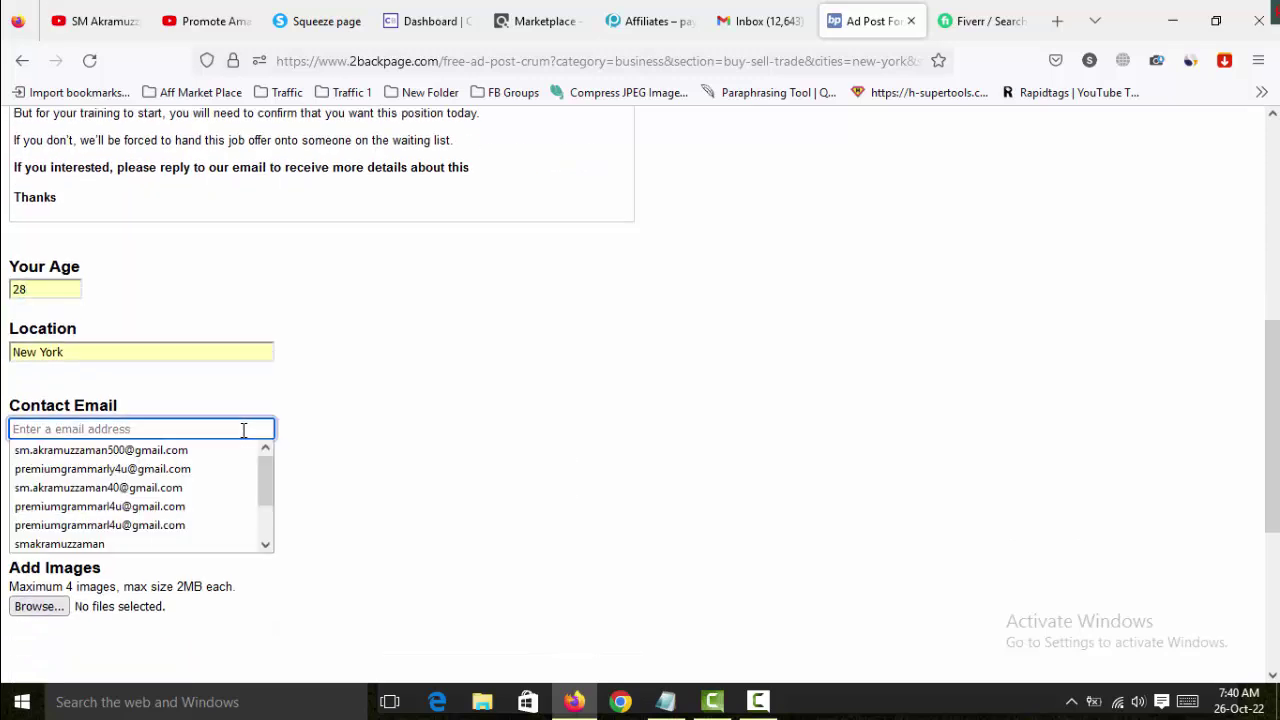
Fill Contact Email with the saved Gmail address from autocomplete.
{"action": "left_click", "coordinate": [200, 450]}
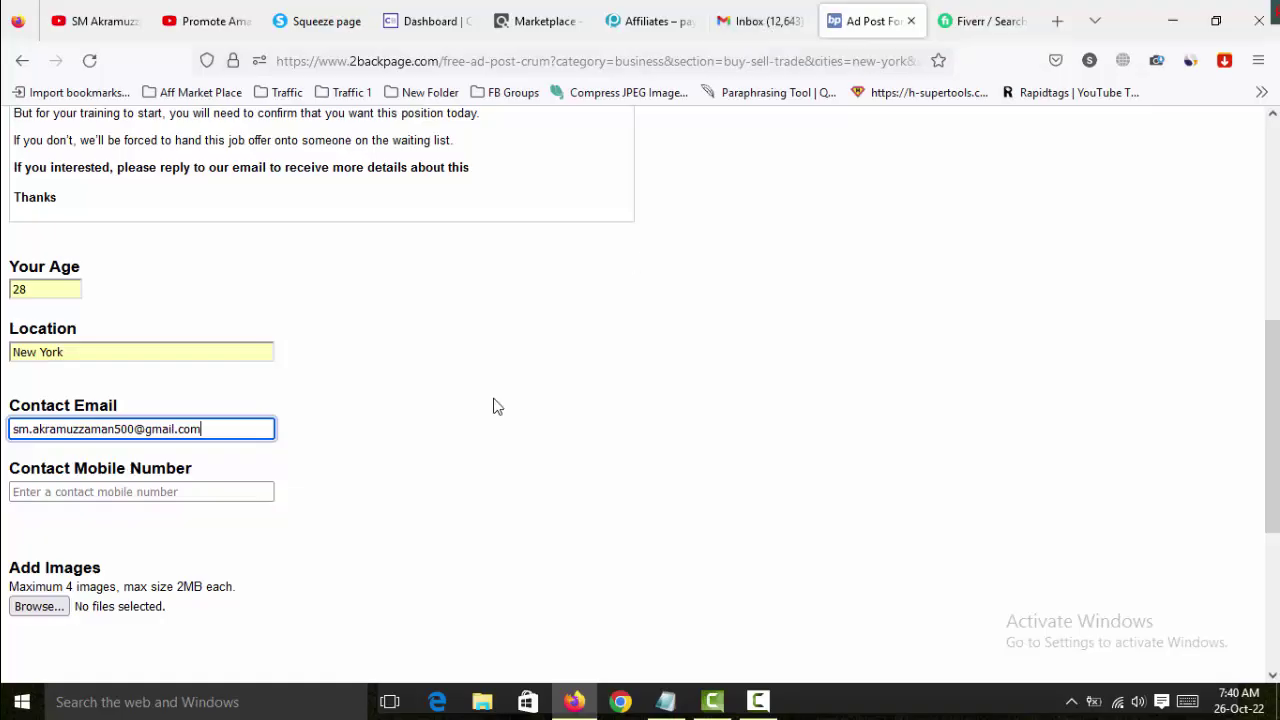
{"action": "triple_click", "coordinate": [48, 429]}
{"action": "left_click", "coordinate": [506, 331]}
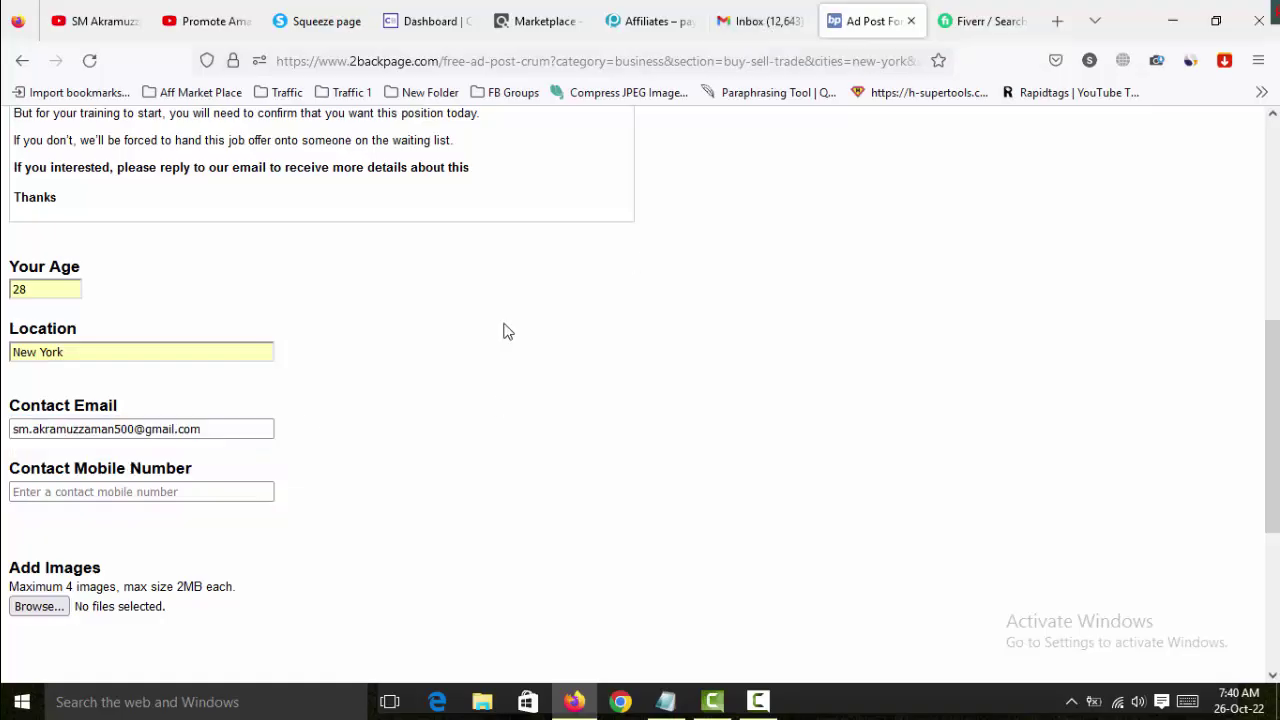
Check the contact email against the address shown in the Gmail account panel.
{"action": "key", "text": "ctrl+shift+Tab"}
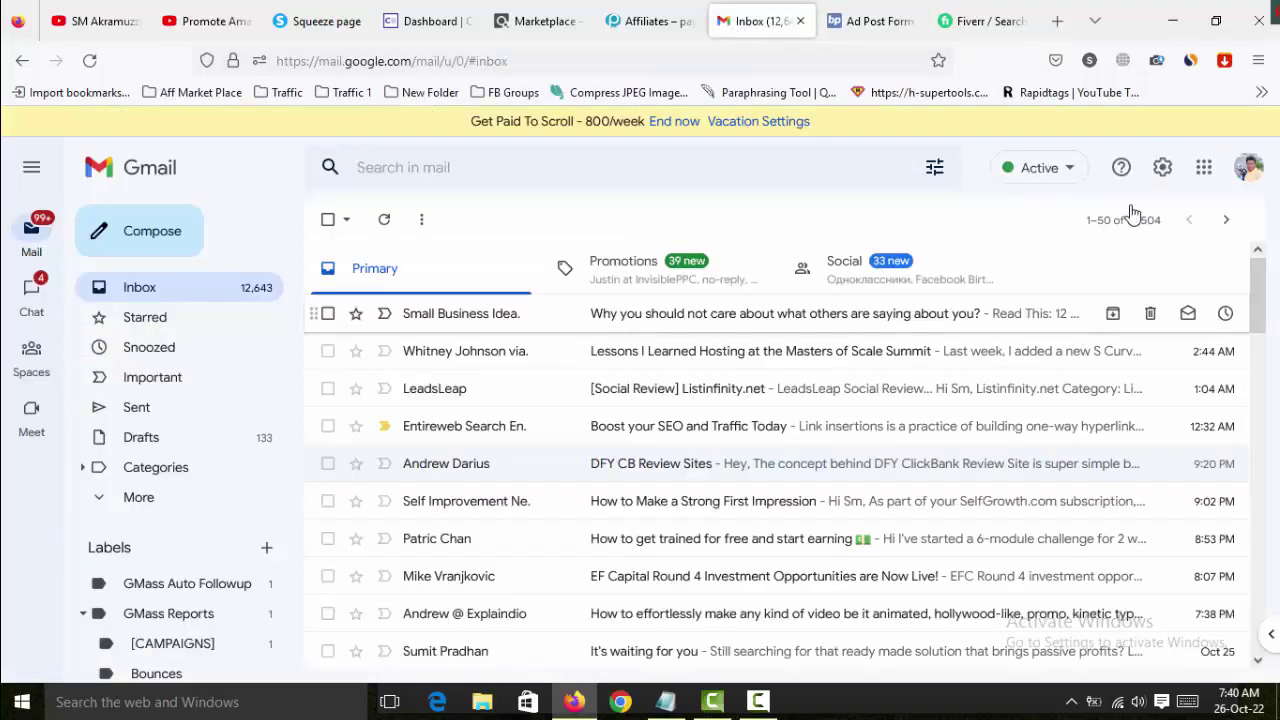
{"action": "left_click", "coordinate": [1245, 170]}
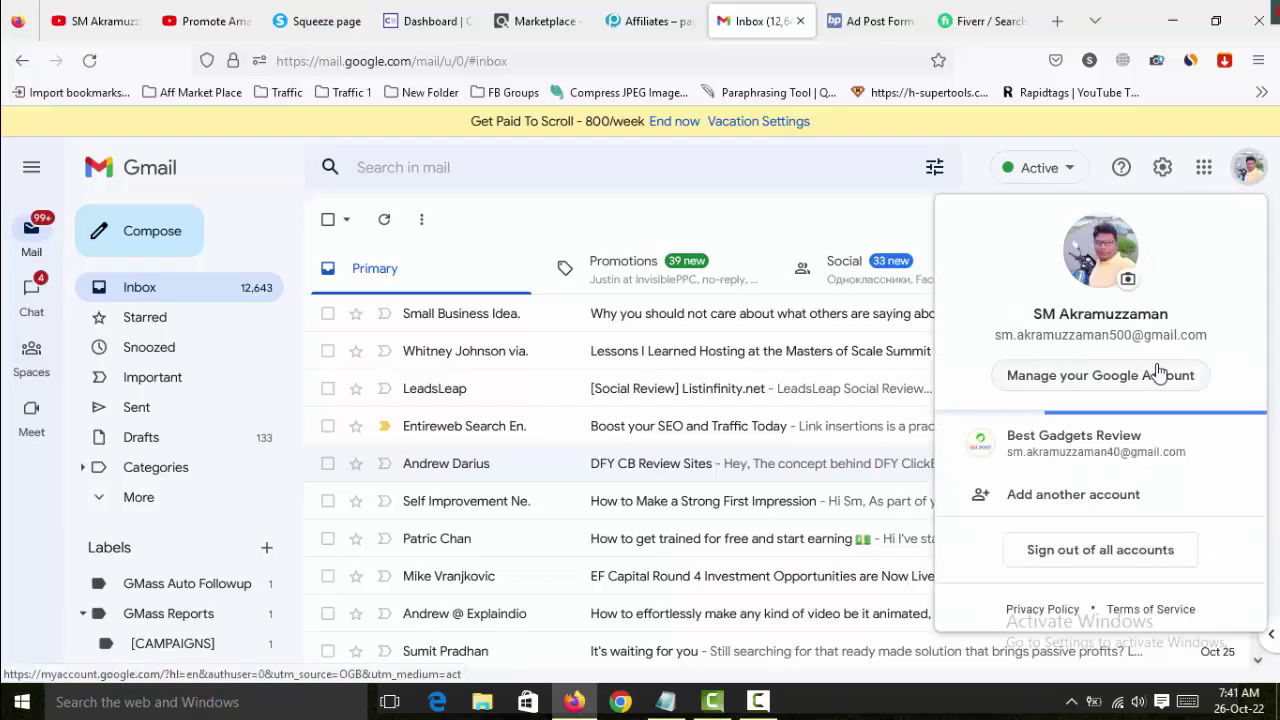
{"action": "left_click_drag", "start_coordinate": [1209, 338], "coordinate": [997, 337]}
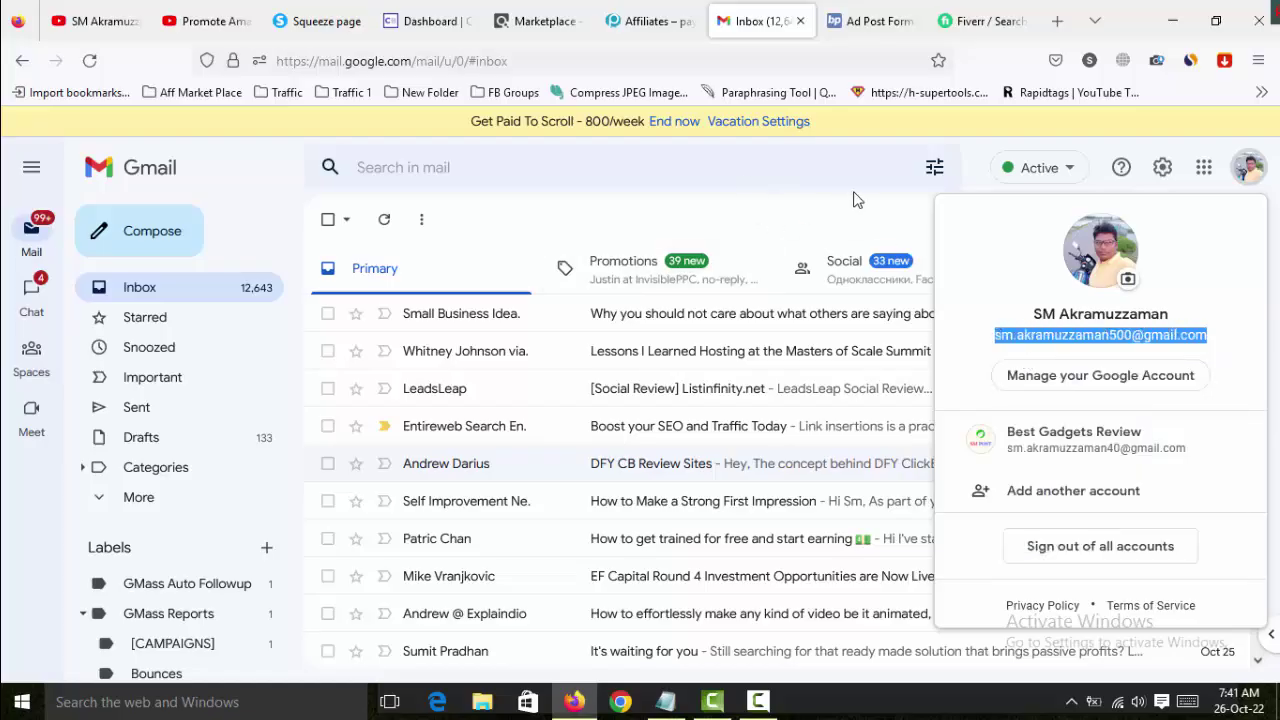
{"action": "left_click", "coordinate": [893, 21]}
{"action": "left_click_drag", "start_coordinate": [211, 429], "coordinate": [5, 430]}
{"action": "key", "text": "ctrl+v"}
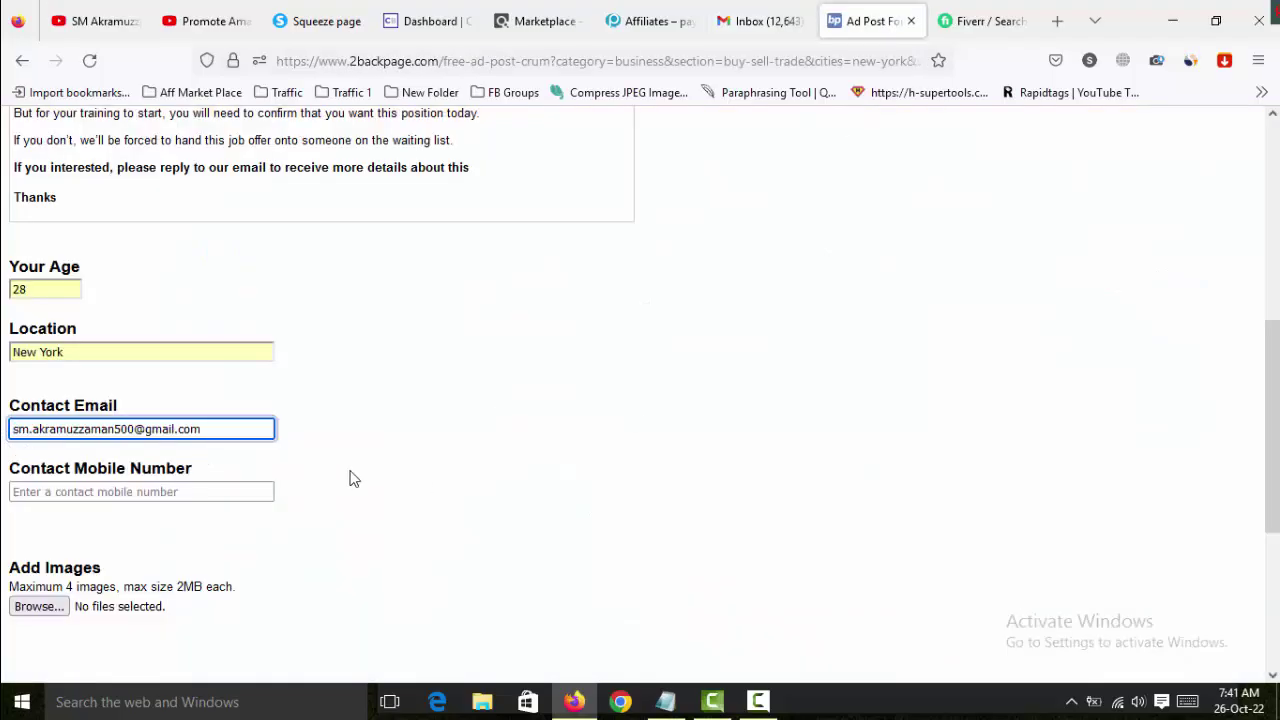
{"action": "scroll", "coordinate": [437, 477], "scroll_direction": "down", "scroll_amount": 1}
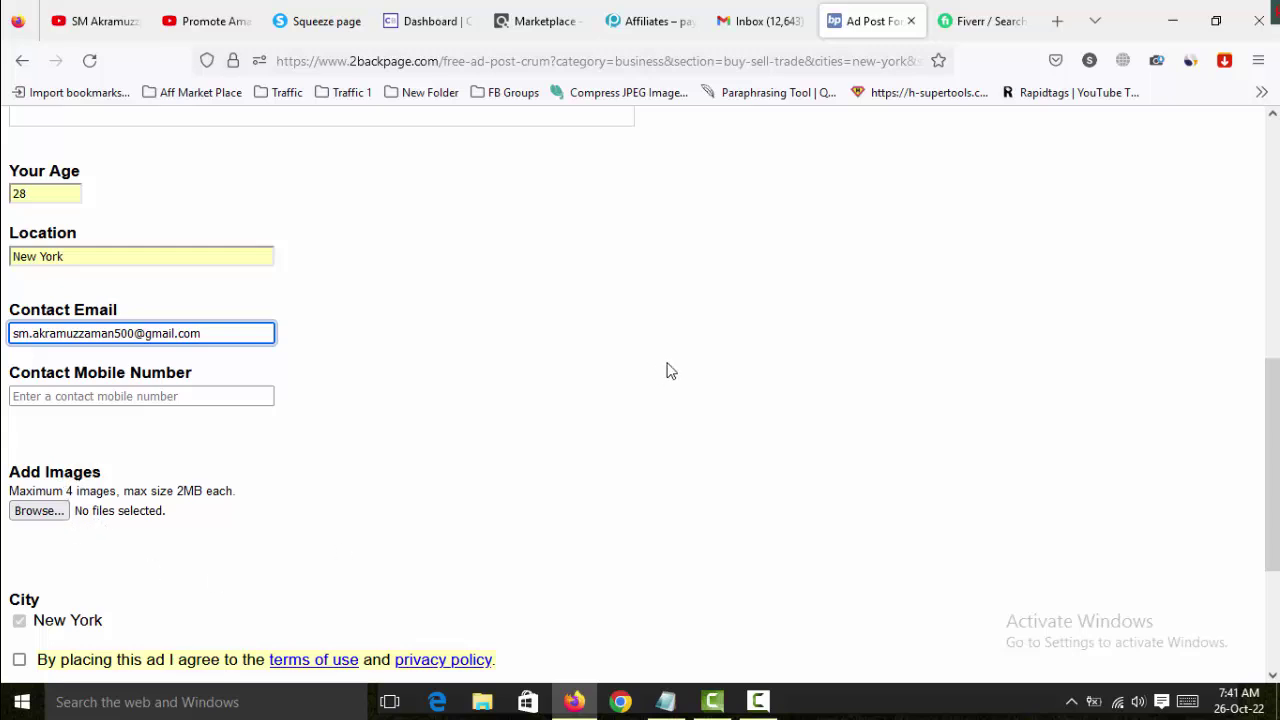
{"action": "left_click", "coordinate": [650, 30]}
Download PSMJmockups.zip (6.4 MB) from the Device Mockups link under Product Images.
{"action": "scroll", "coordinate": [1071, 504], "scroll_direction": "up", "scroll_amount": 5}
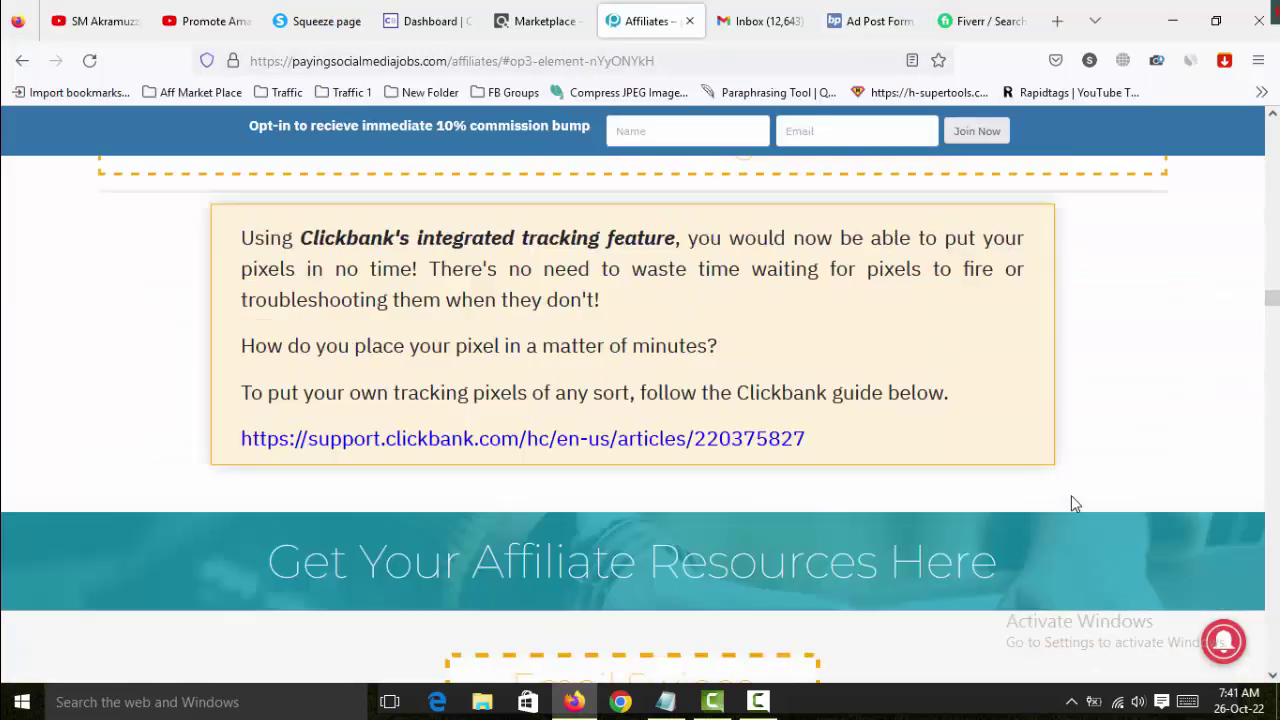
{"action": "scroll", "coordinate": [1073, 503], "scroll_direction": "up", "scroll_amount": 5}
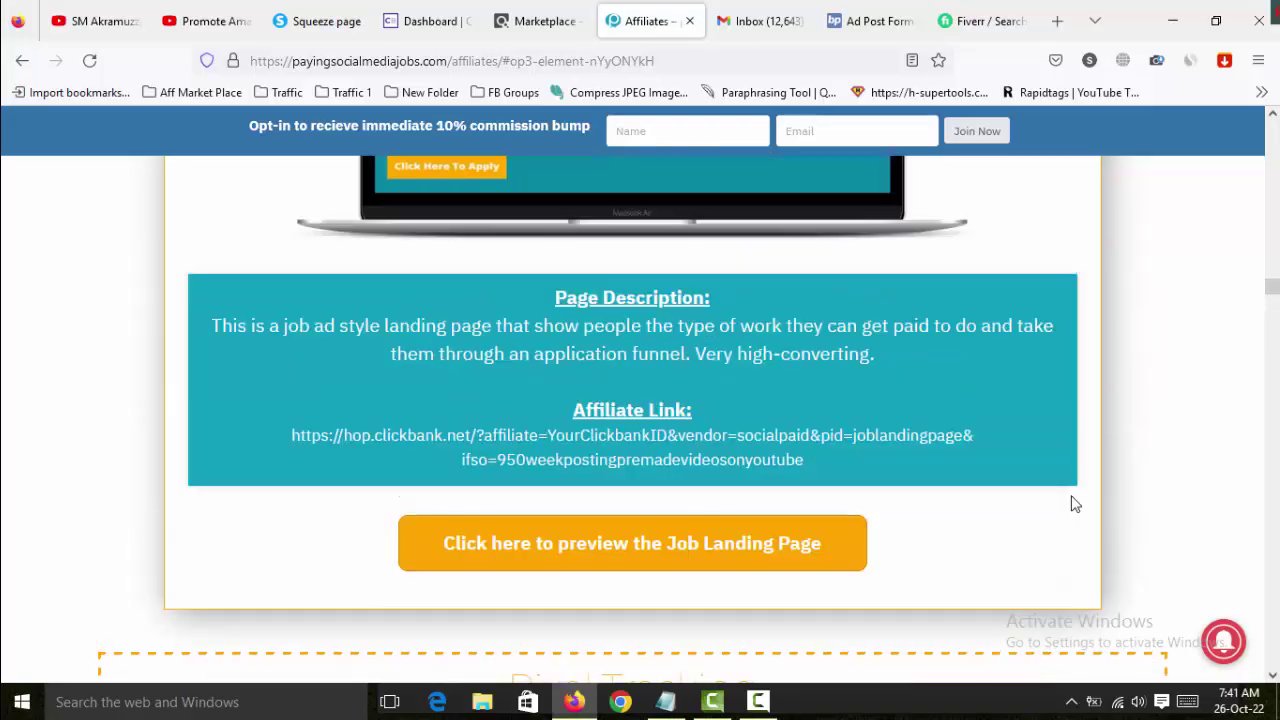
{"action": "scroll", "coordinate": [1073, 504], "scroll_direction": "up", "scroll_amount": 10}
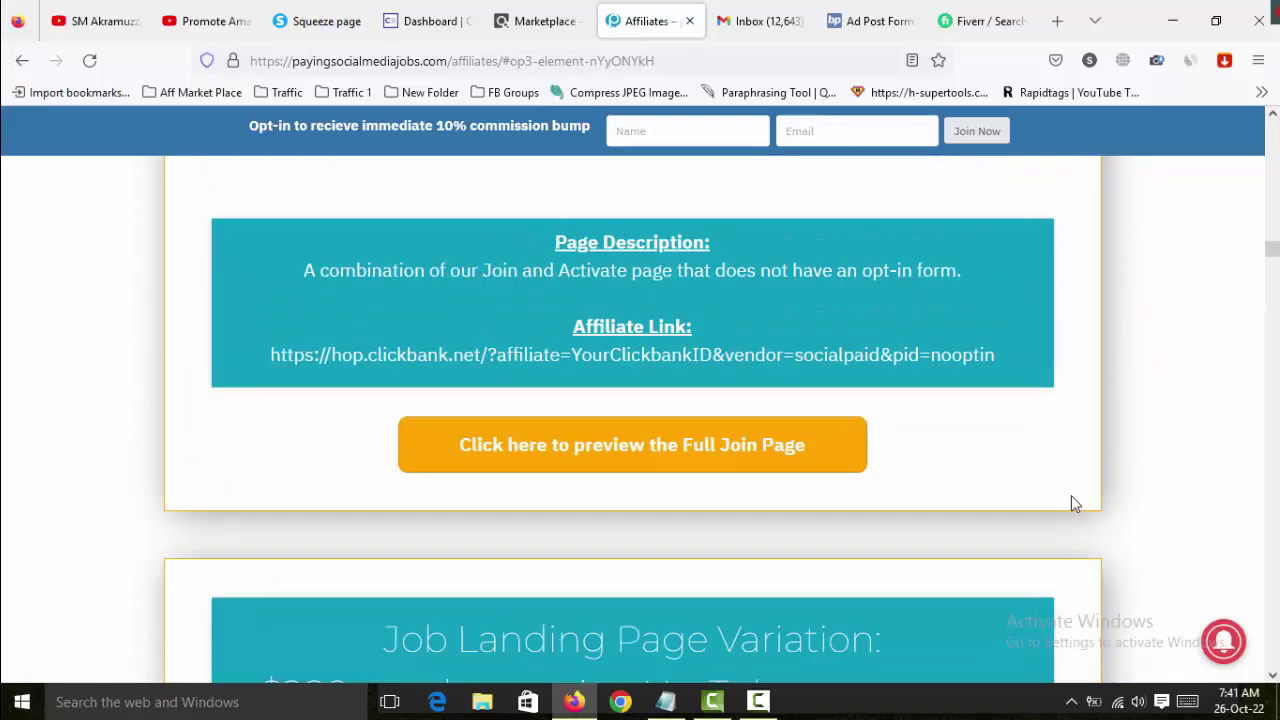
{"action": "scroll", "coordinate": [1074, 503], "scroll_direction": "up", "scroll_amount": 15}
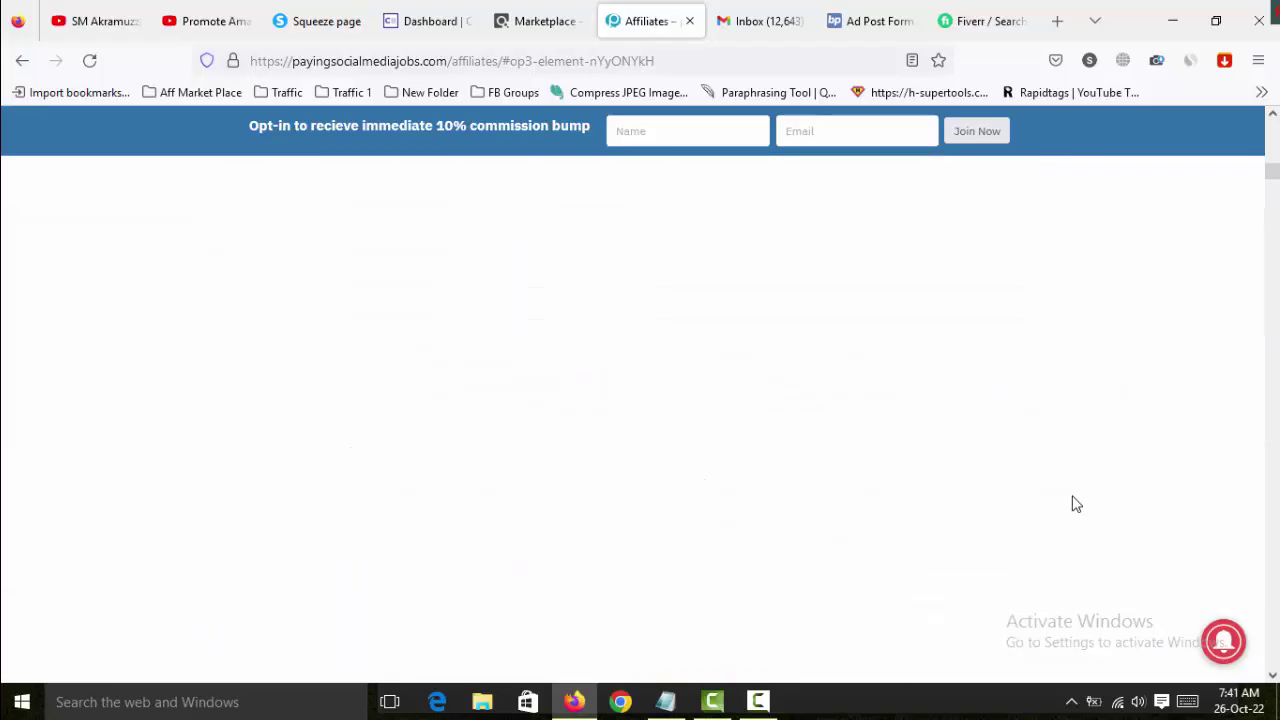
{"action": "scroll", "coordinate": [1072, 495], "scroll_direction": "down", "scroll_amount": 12}
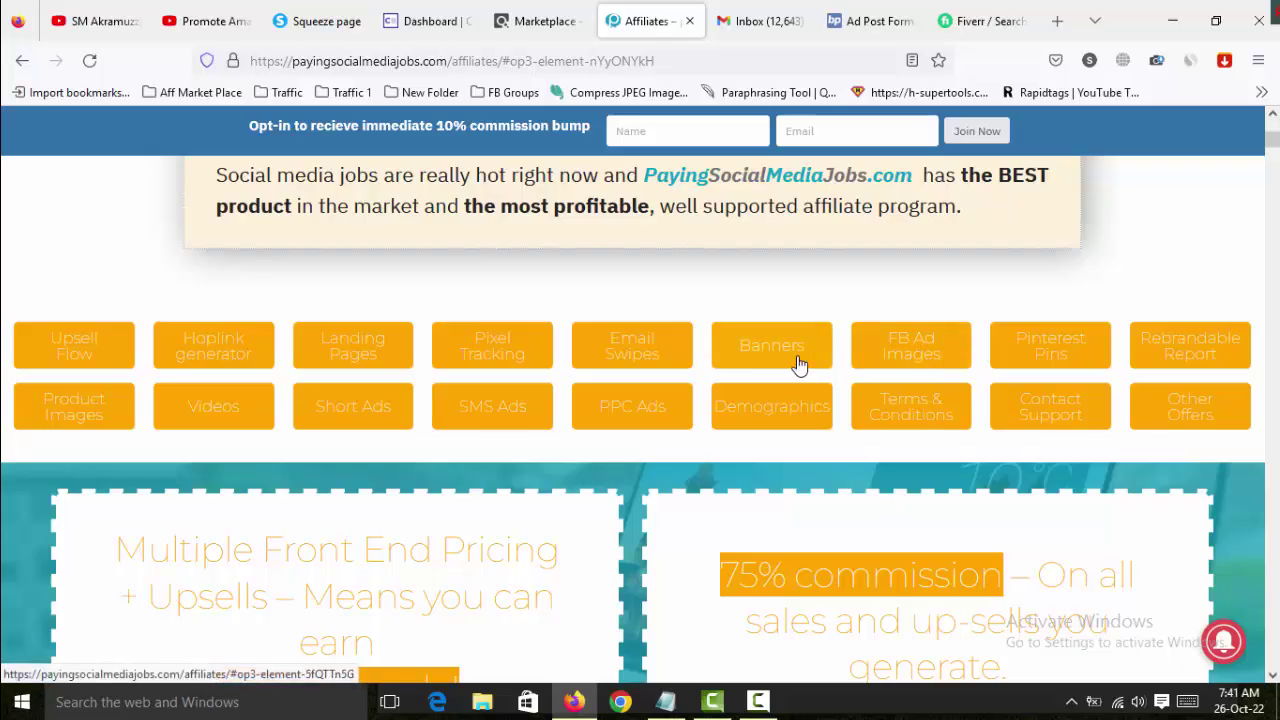
{"action": "left_click", "coordinate": [70, 405]}
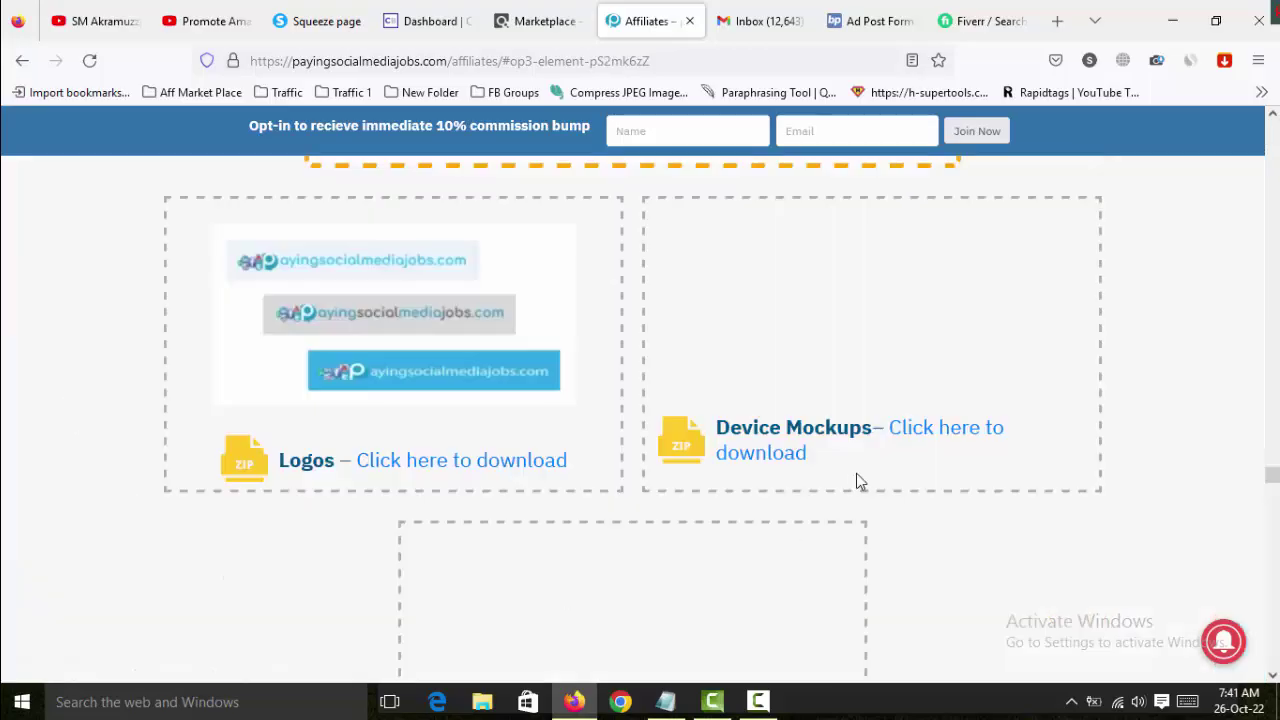
{"action": "scroll", "coordinate": [1250, 381], "scroll_direction": "down", "scroll_amount": 3}
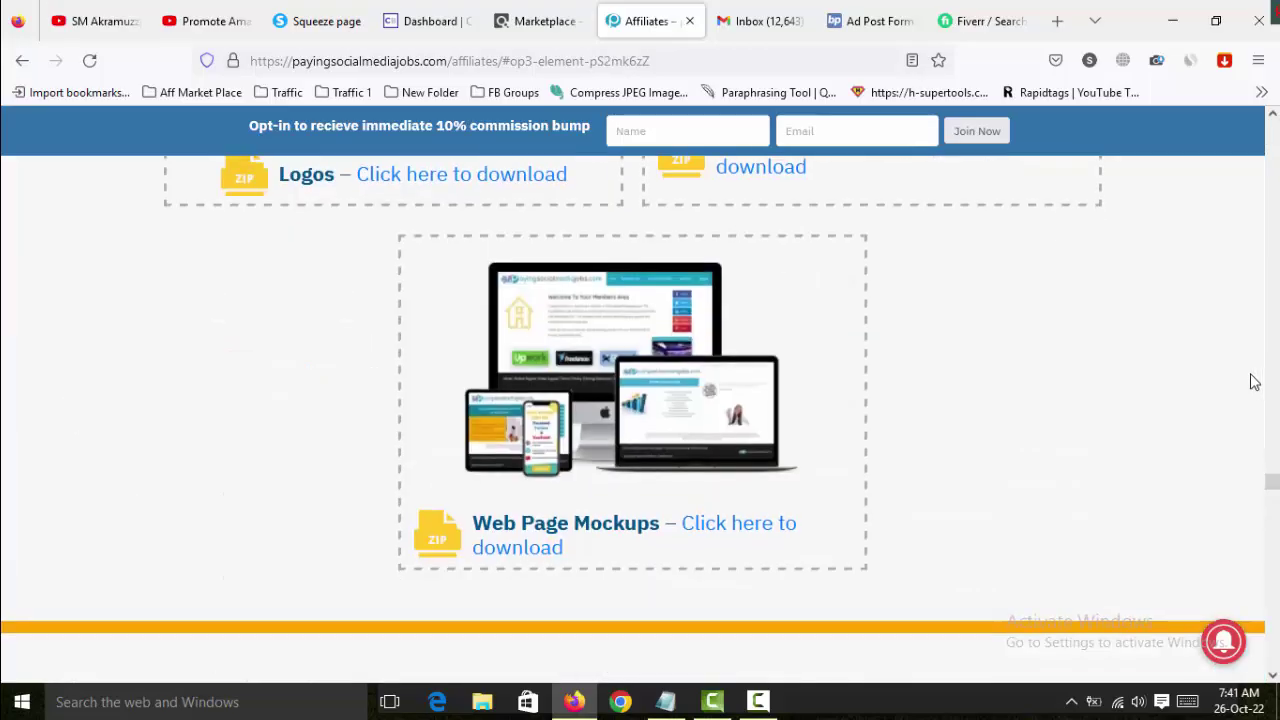
{"action": "scroll", "coordinate": [994, 403], "scroll_direction": "down", "scroll_amount": 5}
{"action": "scroll", "coordinate": [1114, 403], "scroll_direction": "up", "scroll_amount": 8}
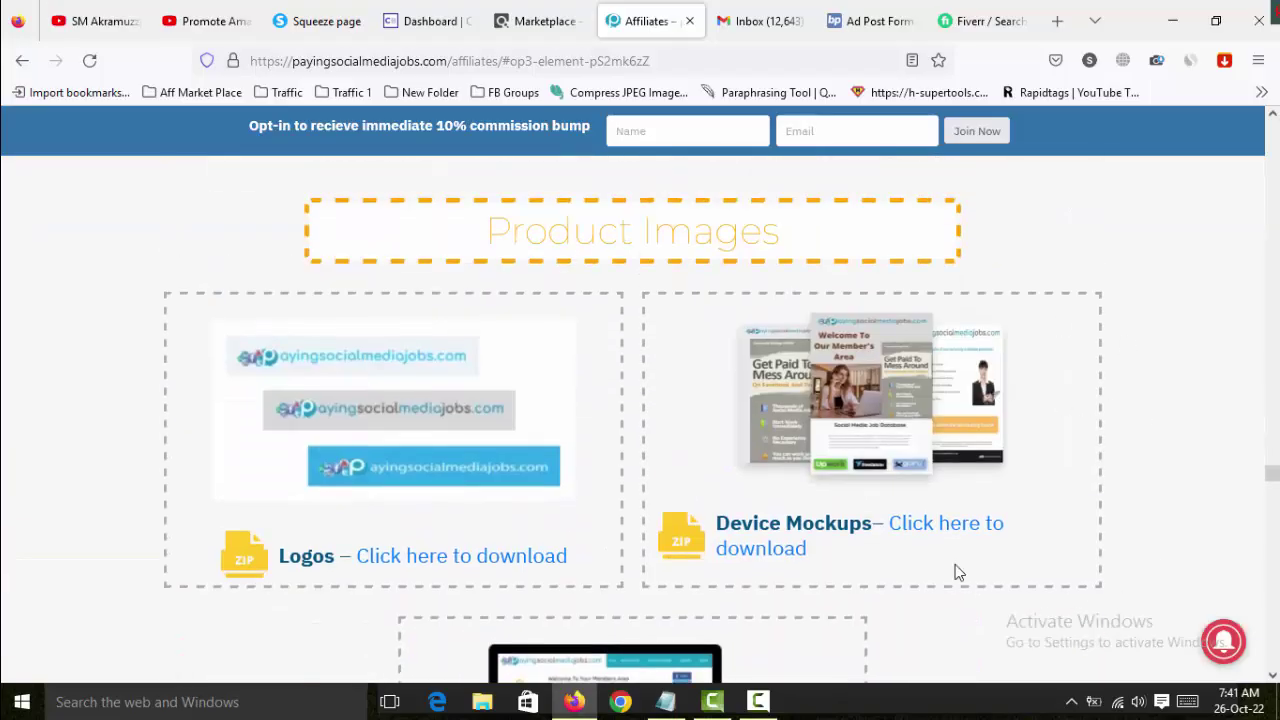
{"action": "left_click", "coordinate": [965, 537]}
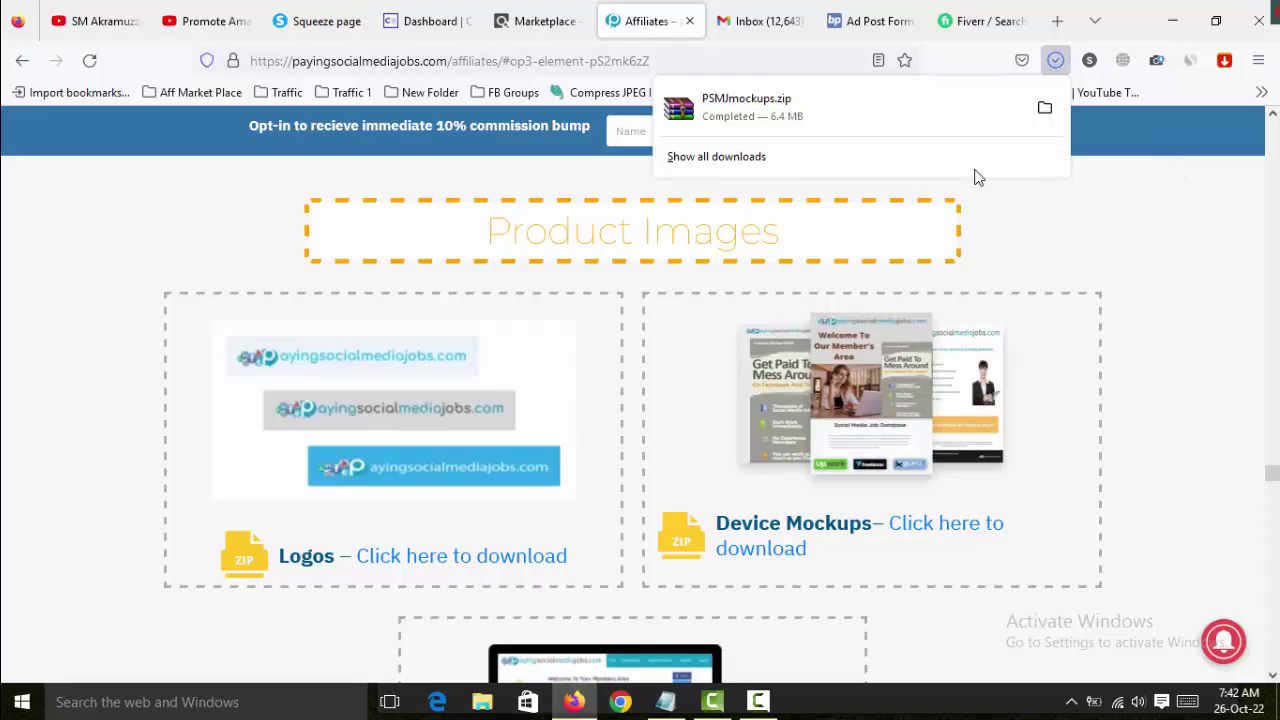
Extract PSMJmockups.zip into Downloads and review the six images in the Mockups folder.
{"action": "left_click", "coordinate": [1043, 110]}
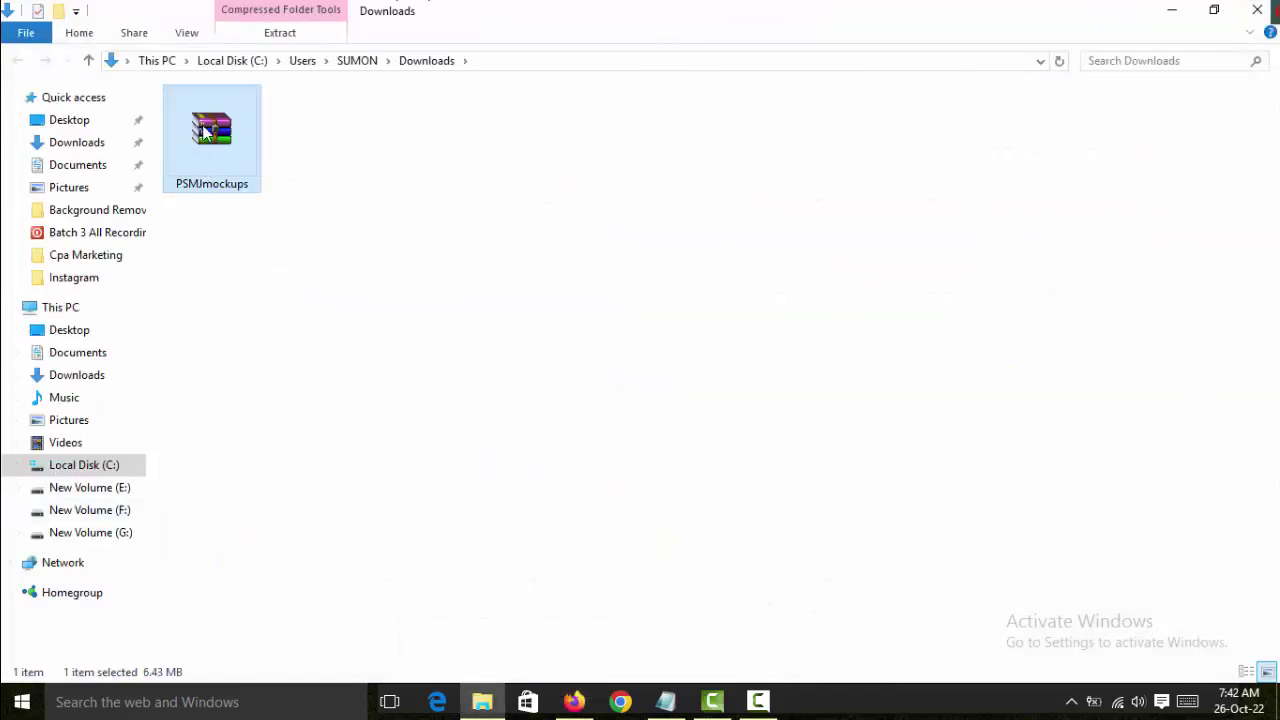
{"action": "right_click", "coordinate": [202, 125]}
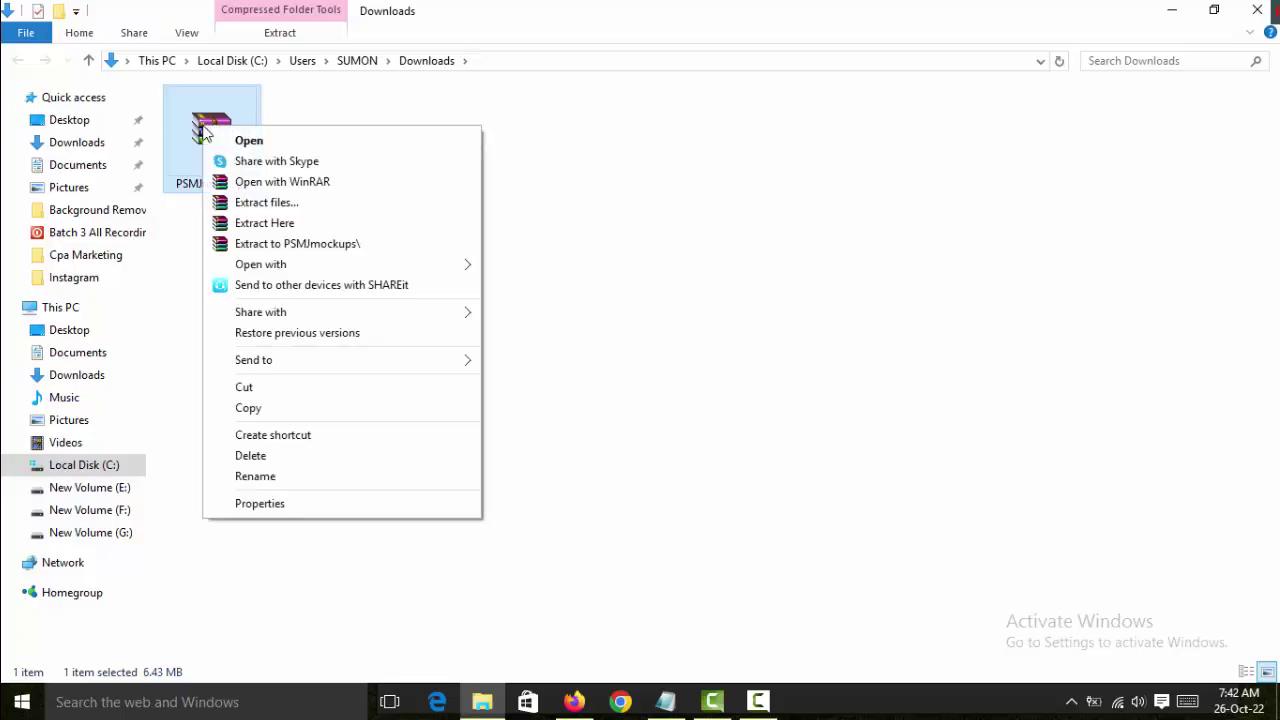
{"action": "left_click", "coordinate": [340, 223]}
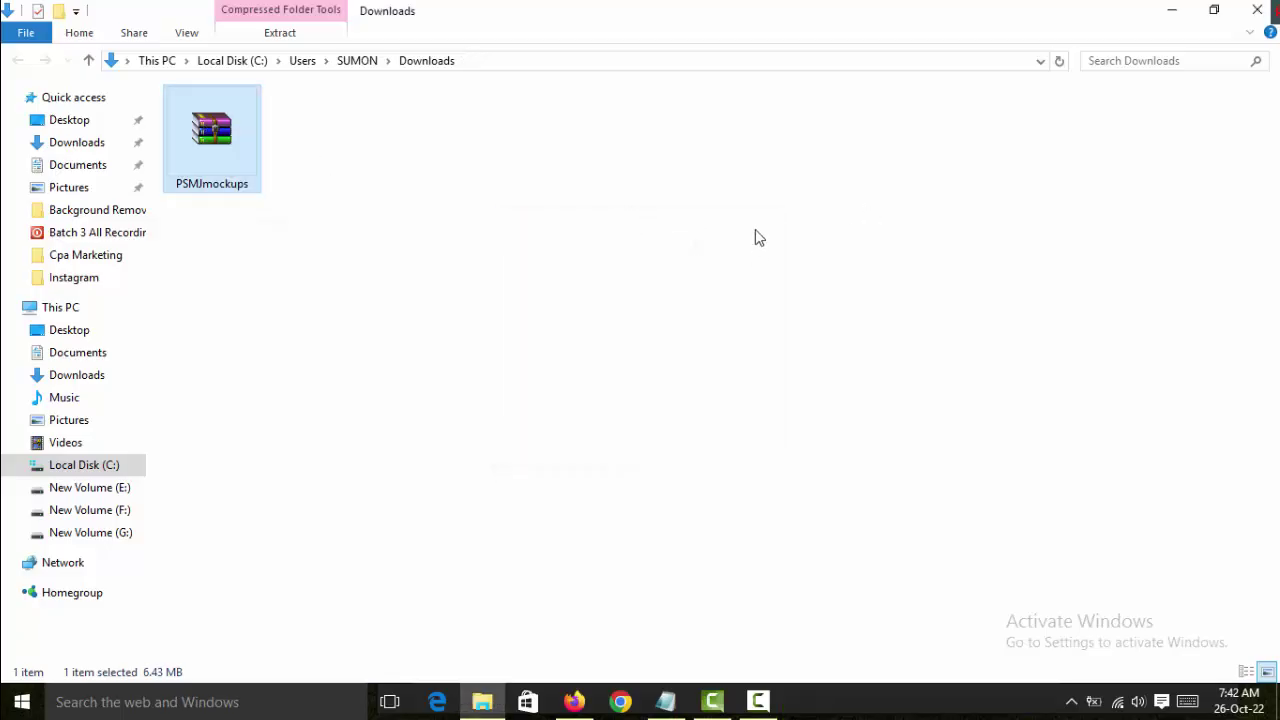
{"action": "double_click", "coordinate": [217, 163]}
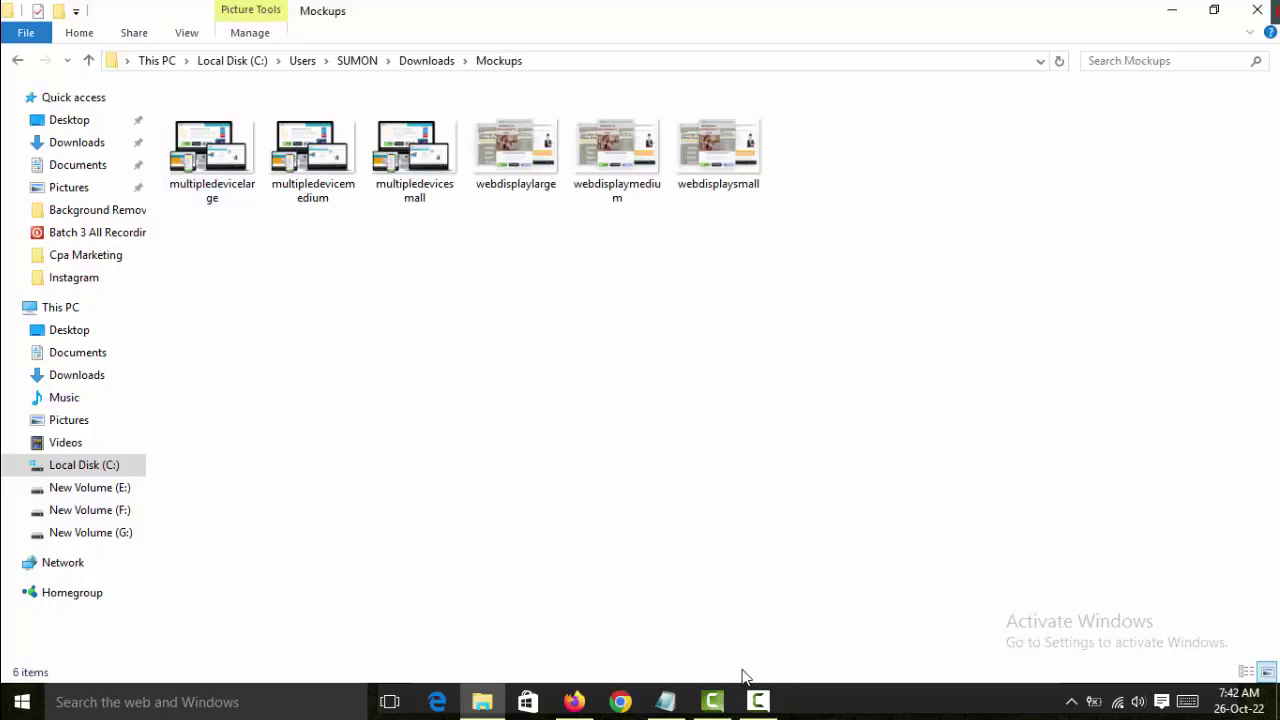
{"action": "left_click", "coordinate": [574, 701]}
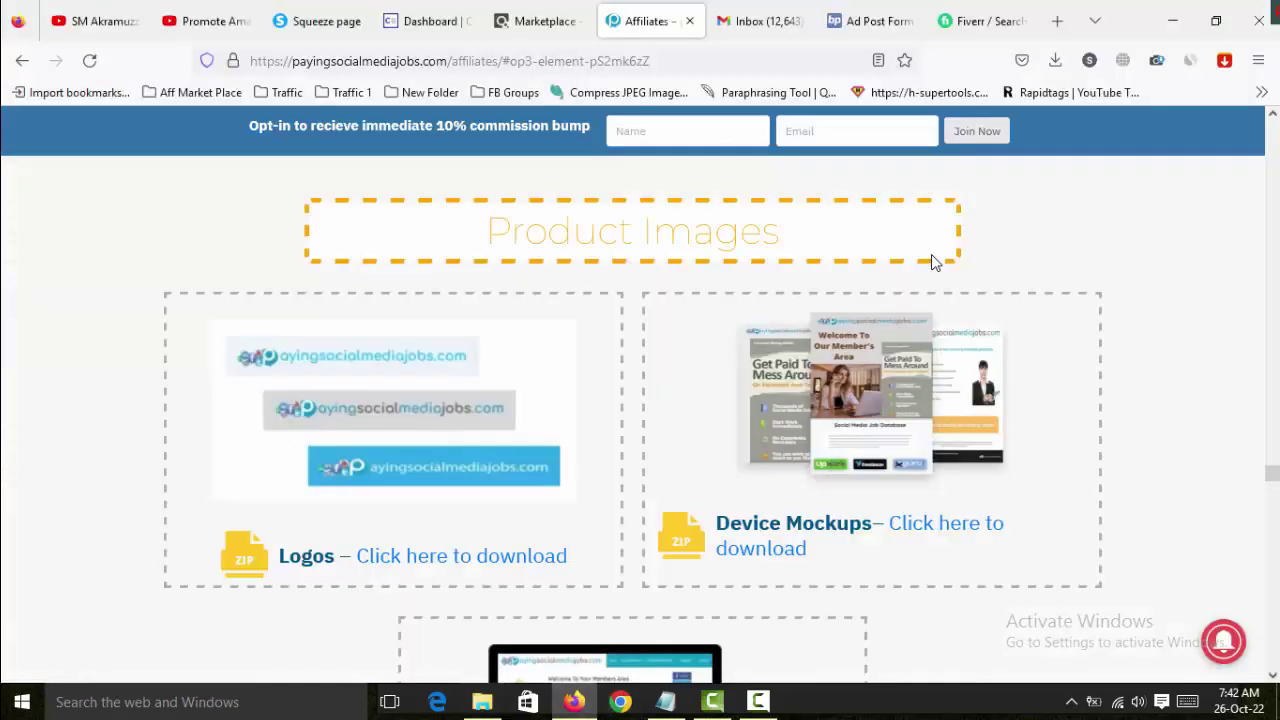
Attach webdisplaylarge.png from Downloads > Mockups as the ad image.
{"action": "left_click", "coordinate": [870, 21]}
{"action": "scroll", "coordinate": [477, 309], "scroll_direction": "down", "scroll_amount": 2}
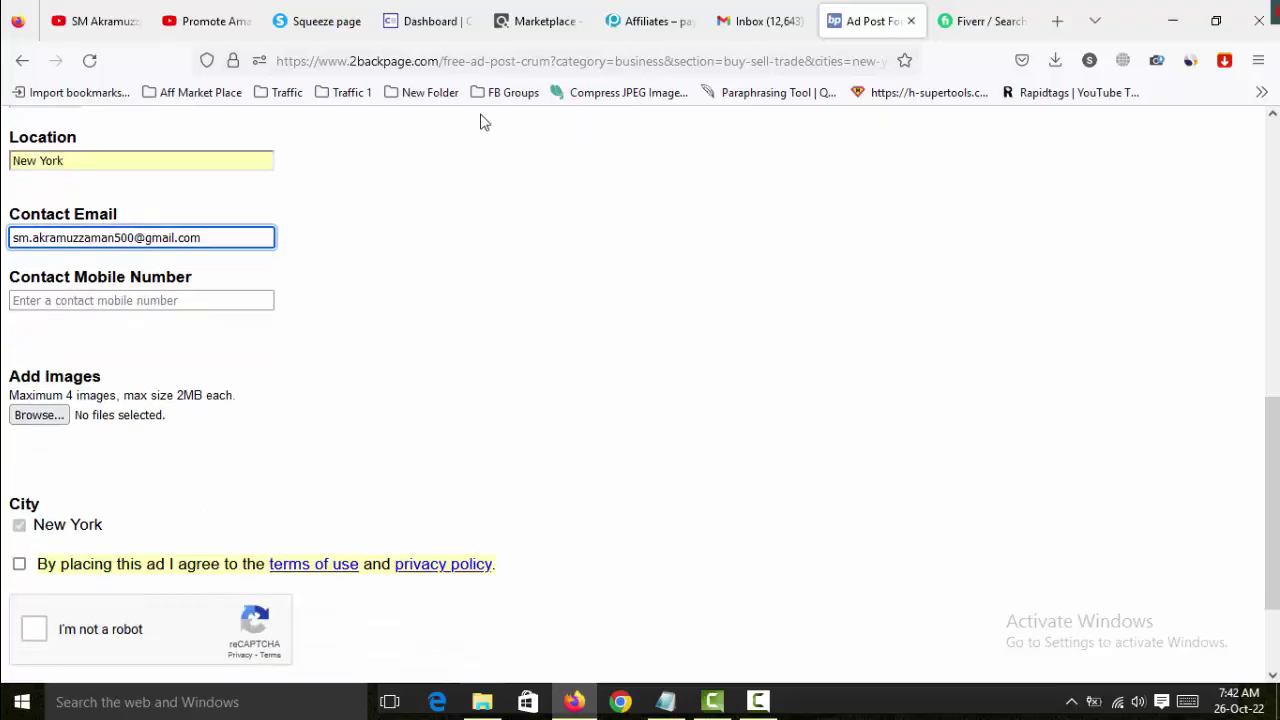
{"action": "left_click", "coordinate": [38, 415]}
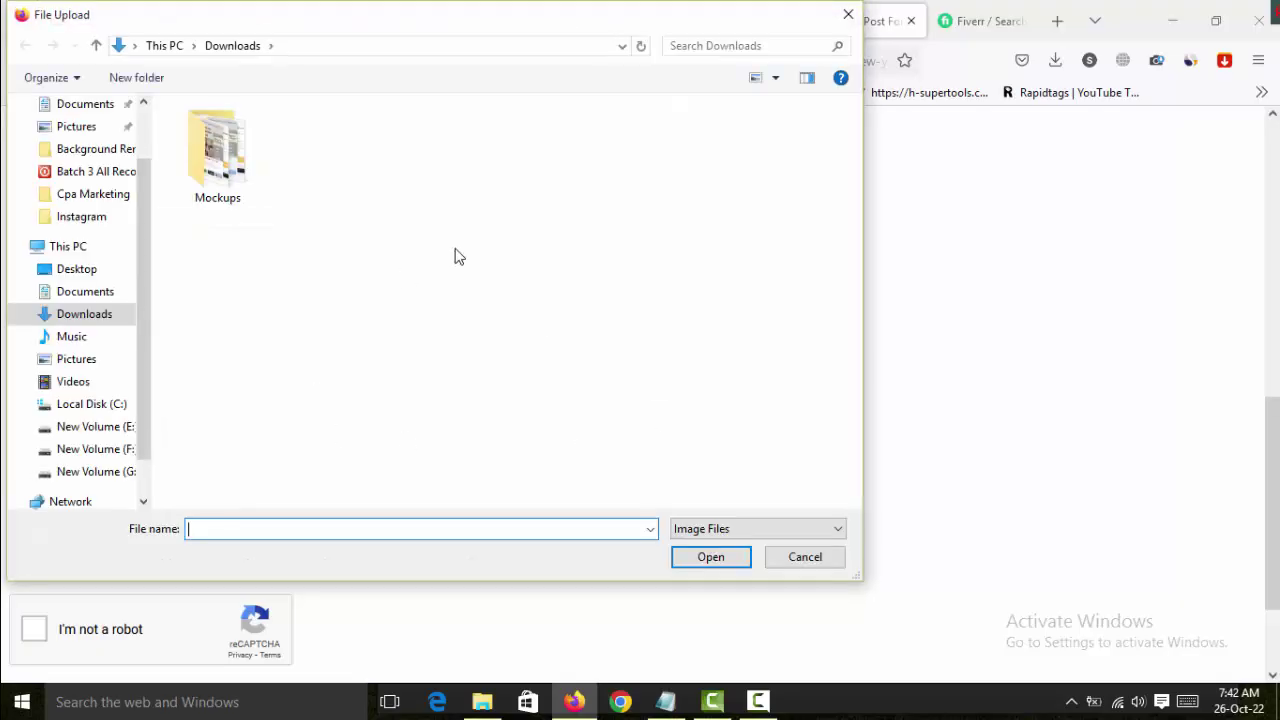
{"action": "double_click", "coordinate": [214, 150]}
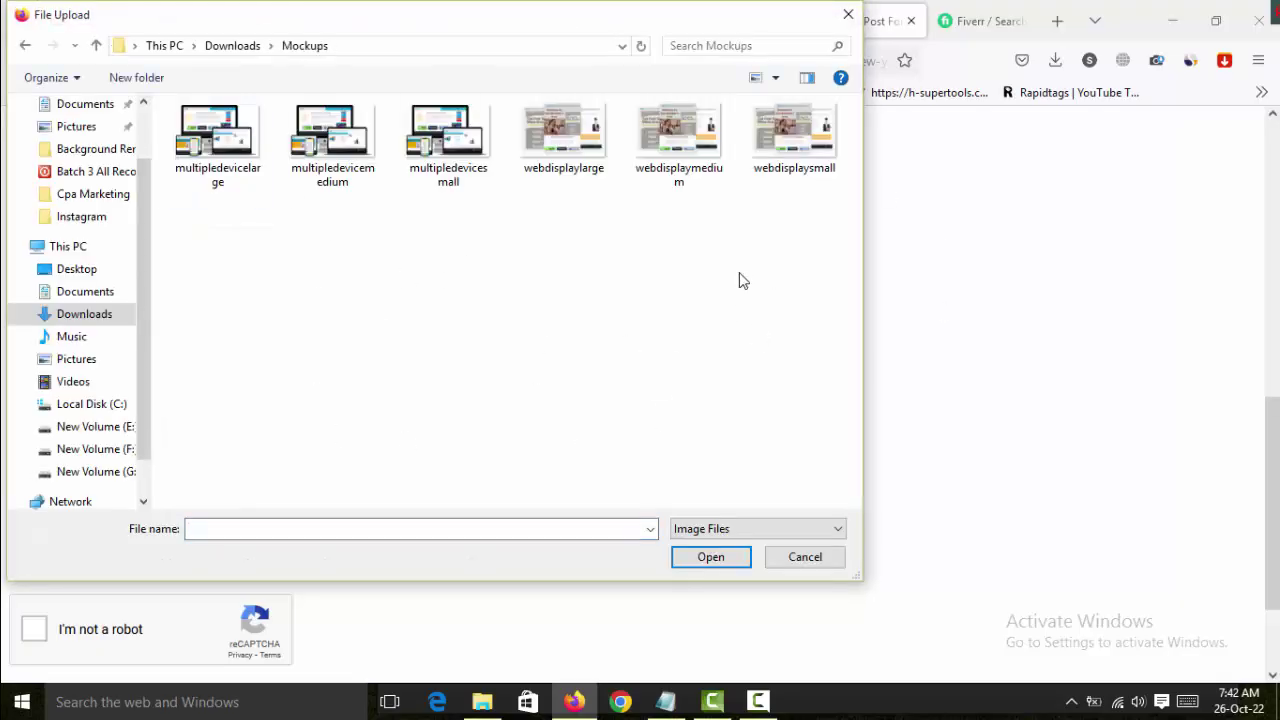
{"action": "left_click", "coordinate": [568, 150]}
{"action": "left_click", "coordinate": [724, 565]}
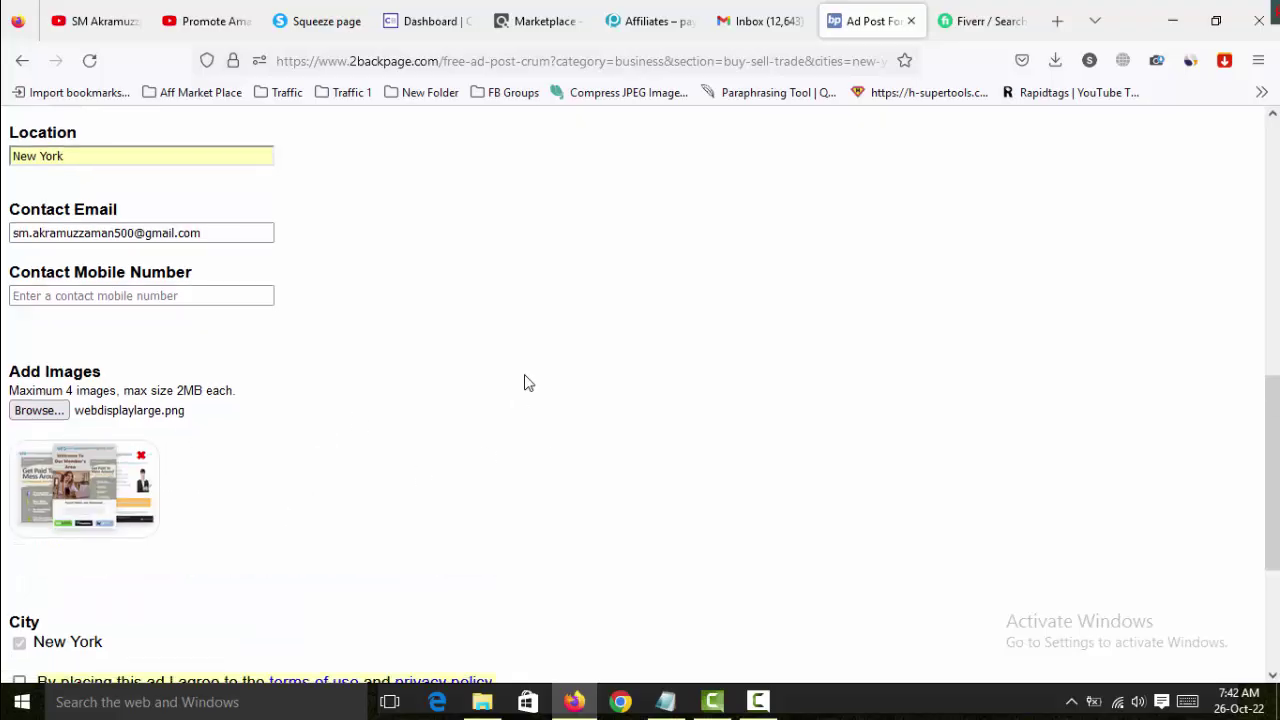
Accept the terms, pass the crosswalk reCAPTCHA, and continue to the Step 2 preview.
{"action": "scroll", "coordinate": [225, 455], "scroll_direction": "down", "scroll_amount": 5}
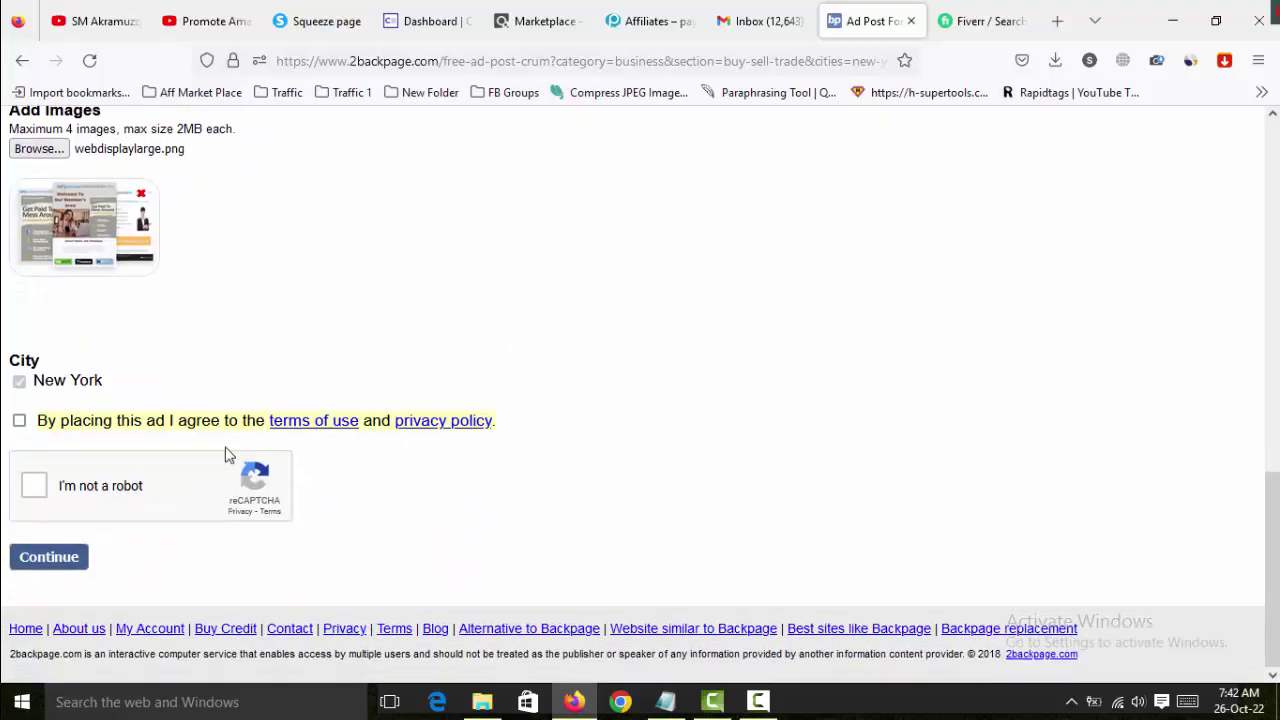
{"action": "left_click", "coordinate": [20, 422]}
{"action": "left_click", "coordinate": [32, 490]}
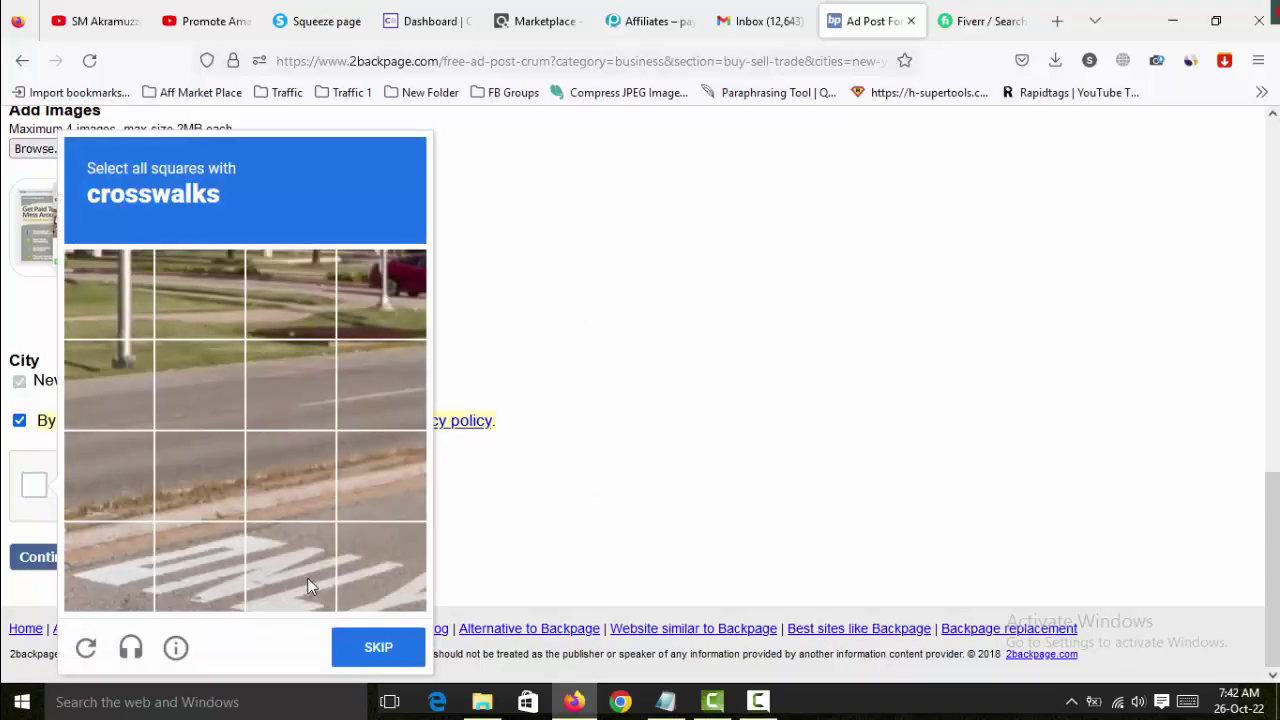
{"action": "left_click", "coordinate": [344, 573]}
{"action": "left_click", "coordinate": [290, 568]}
{"action": "left_click", "coordinate": [200, 568]}
{"action": "left_click", "coordinate": [120, 575]}
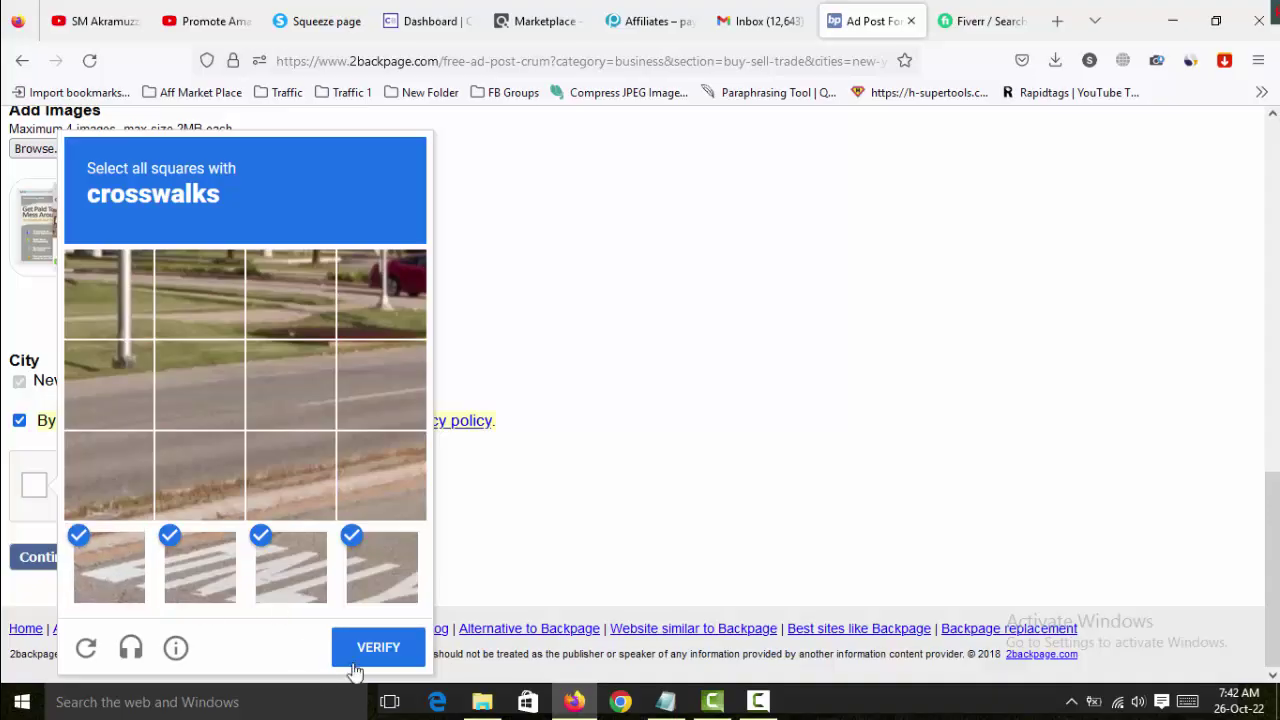
{"action": "left_click", "coordinate": [378, 646]}
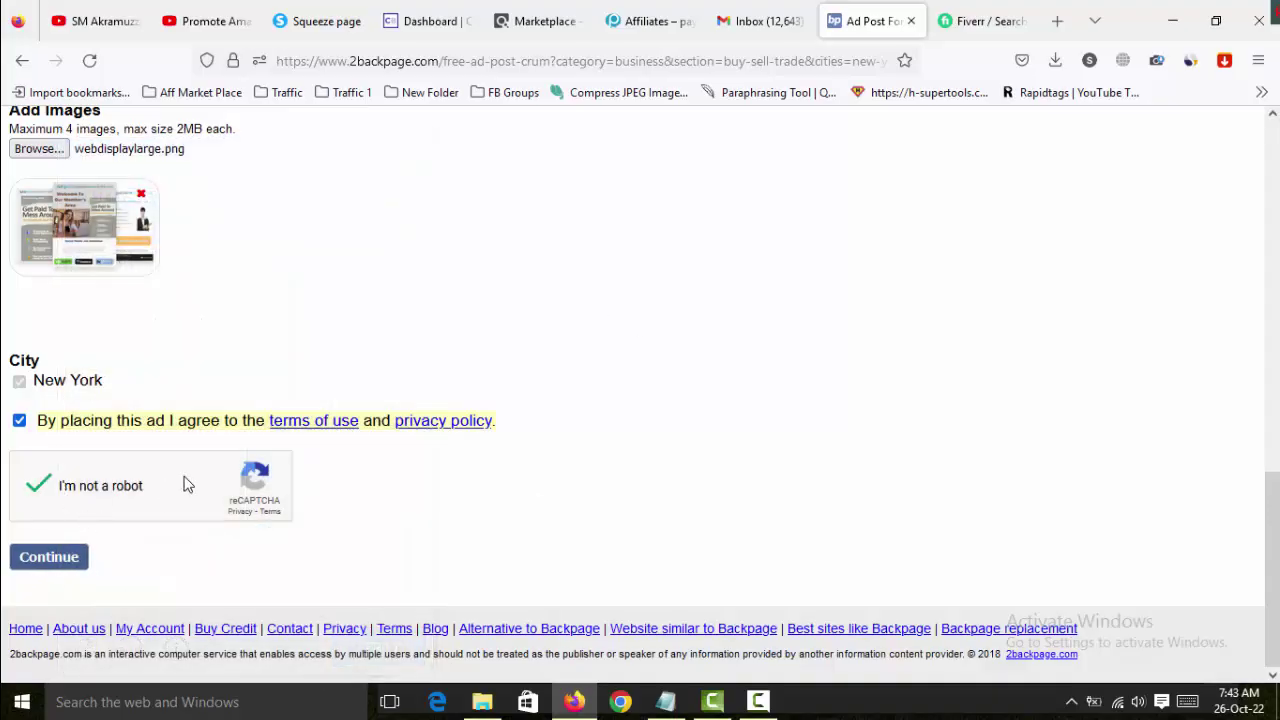
{"action": "left_click", "coordinate": [60, 572]}
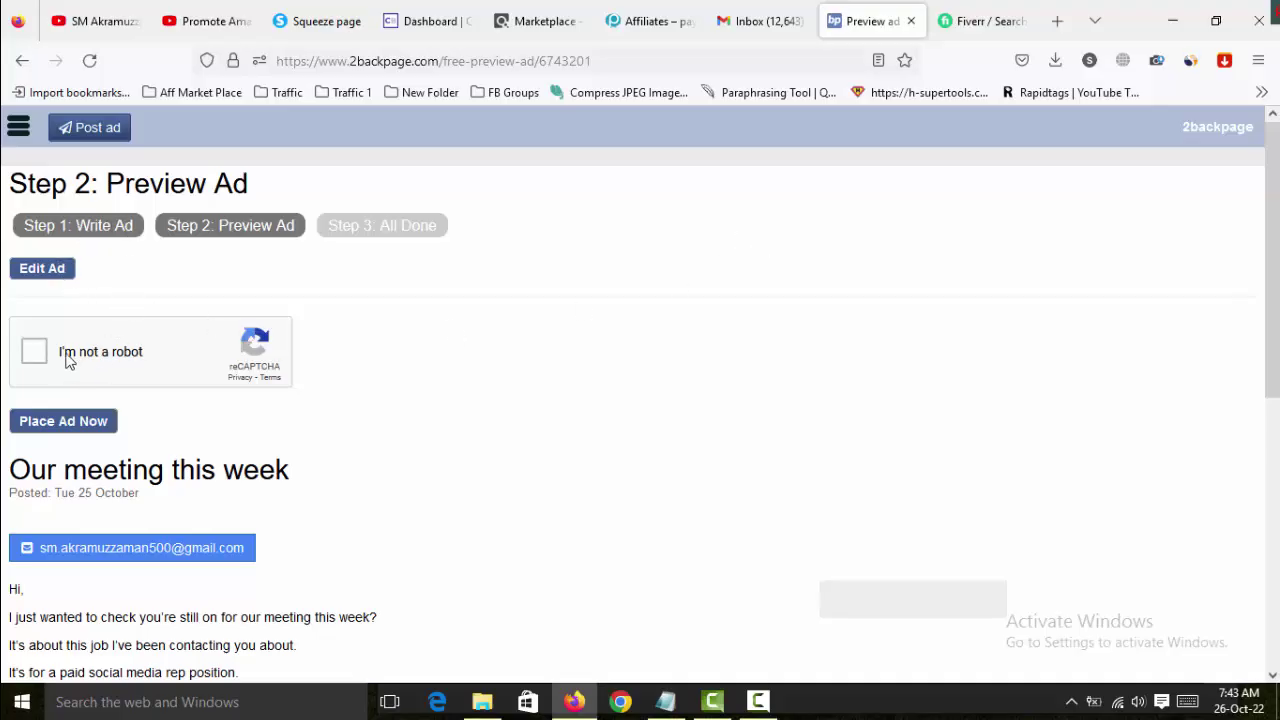
Solve the crosswalk reCAPTCHA challenge on the preview page.
{"action": "scroll", "coordinate": [512, 360], "scroll_direction": "down", "scroll_amount": 5}
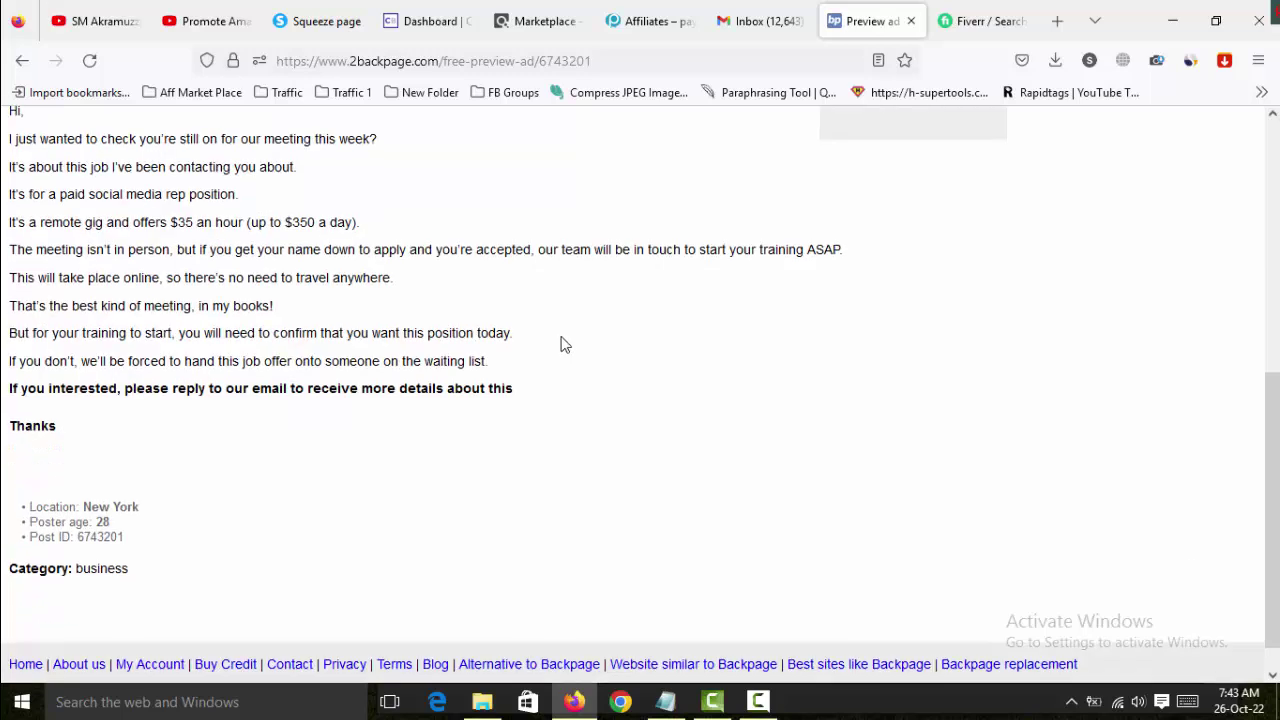
{"action": "scroll", "coordinate": [491, 451], "scroll_direction": "up", "scroll_amount": 2}
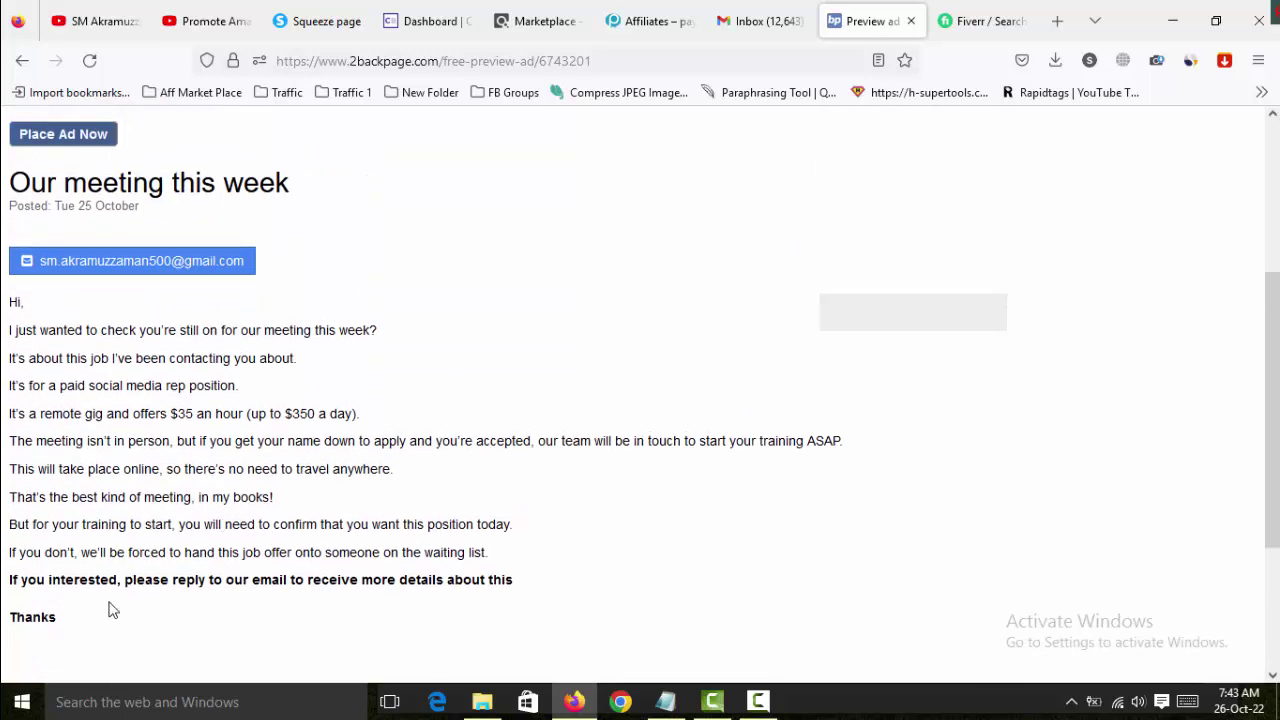
{"action": "left_click_drag", "start_coordinate": [72, 629], "coordinate": [5, 300]}
{"action": "scroll", "coordinate": [660, 437], "scroll_direction": "up", "scroll_amount": 3}
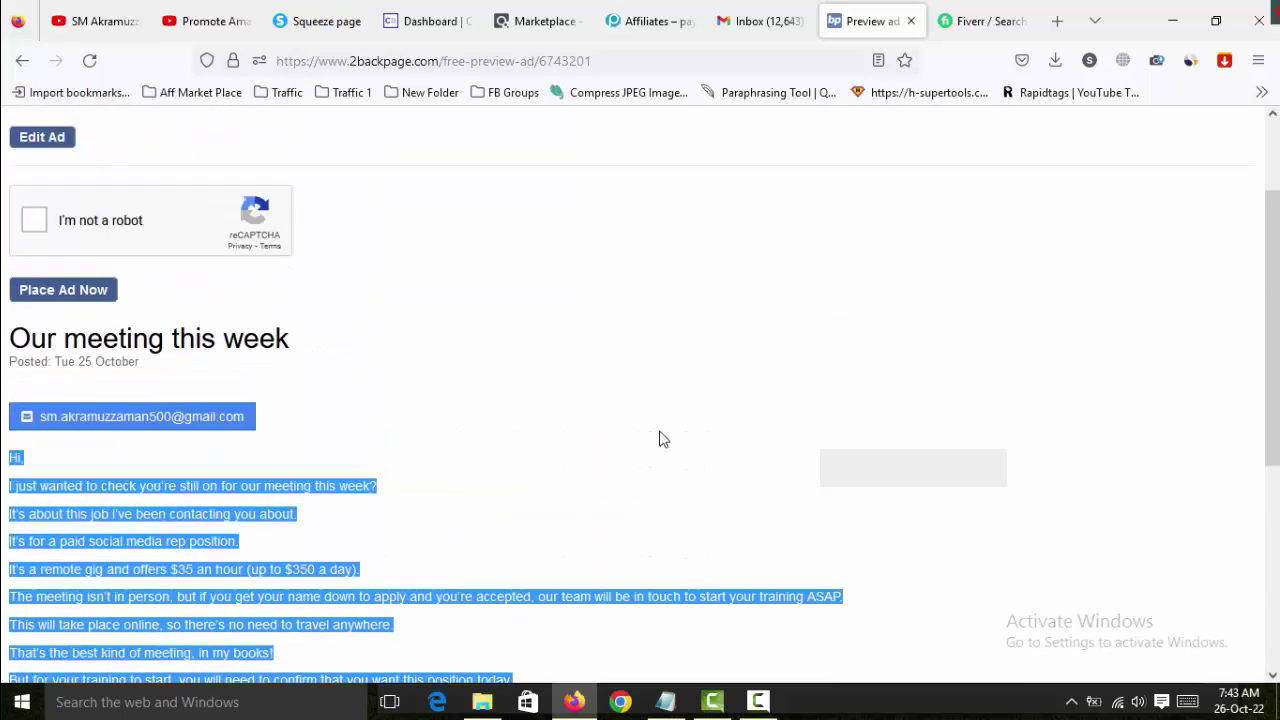
{"action": "left_click", "coordinate": [45, 353]}
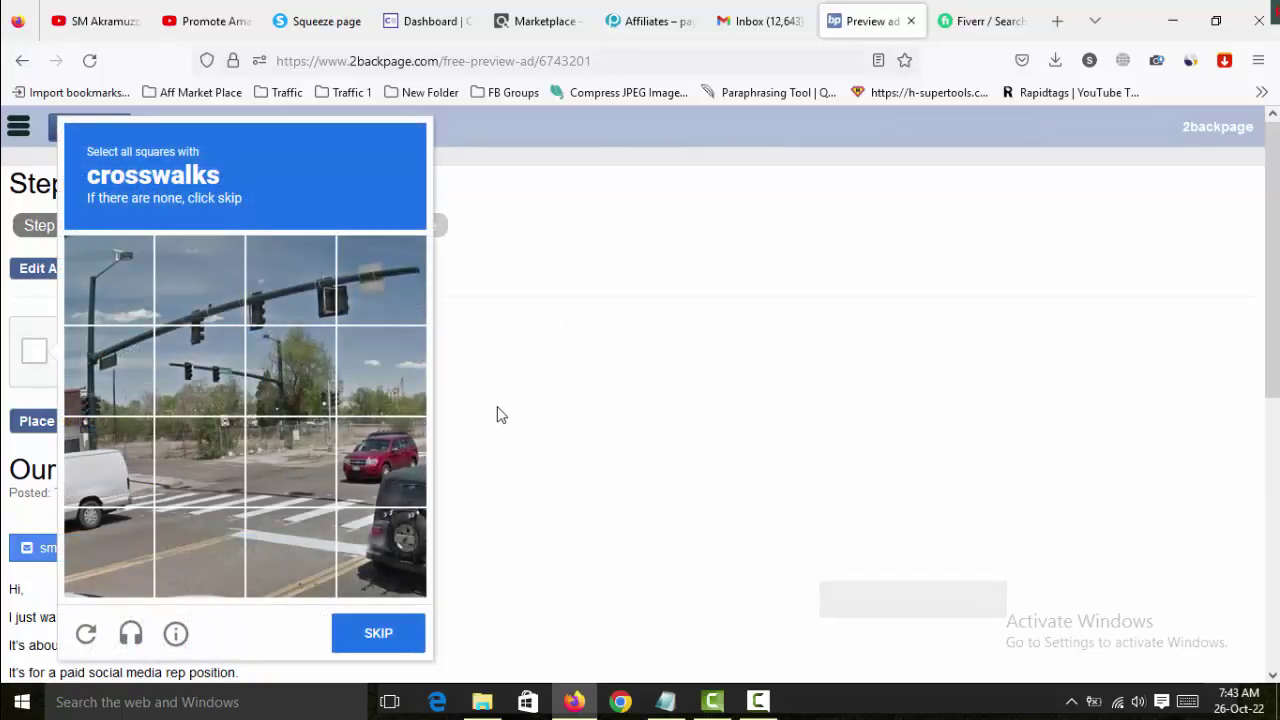
{"action": "left_click", "coordinate": [370, 513]}
{"action": "left_click", "coordinate": [285, 470]}
{"action": "left_click", "coordinate": [199, 483]}
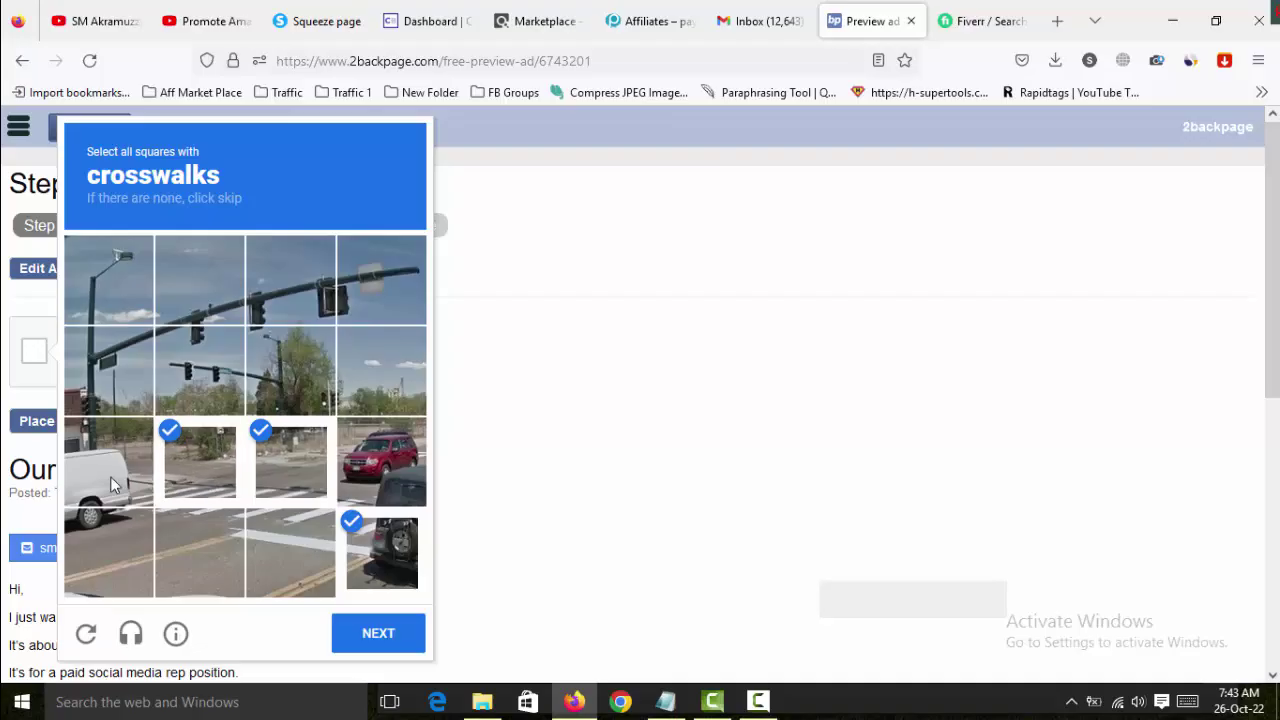
{"action": "left_click", "coordinate": [110, 476]}
{"action": "left_click", "coordinate": [129, 537]}
{"action": "left_click", "coordinate": [231, 547]}
{"action": "left_click", "coordinate": [290, 550]}
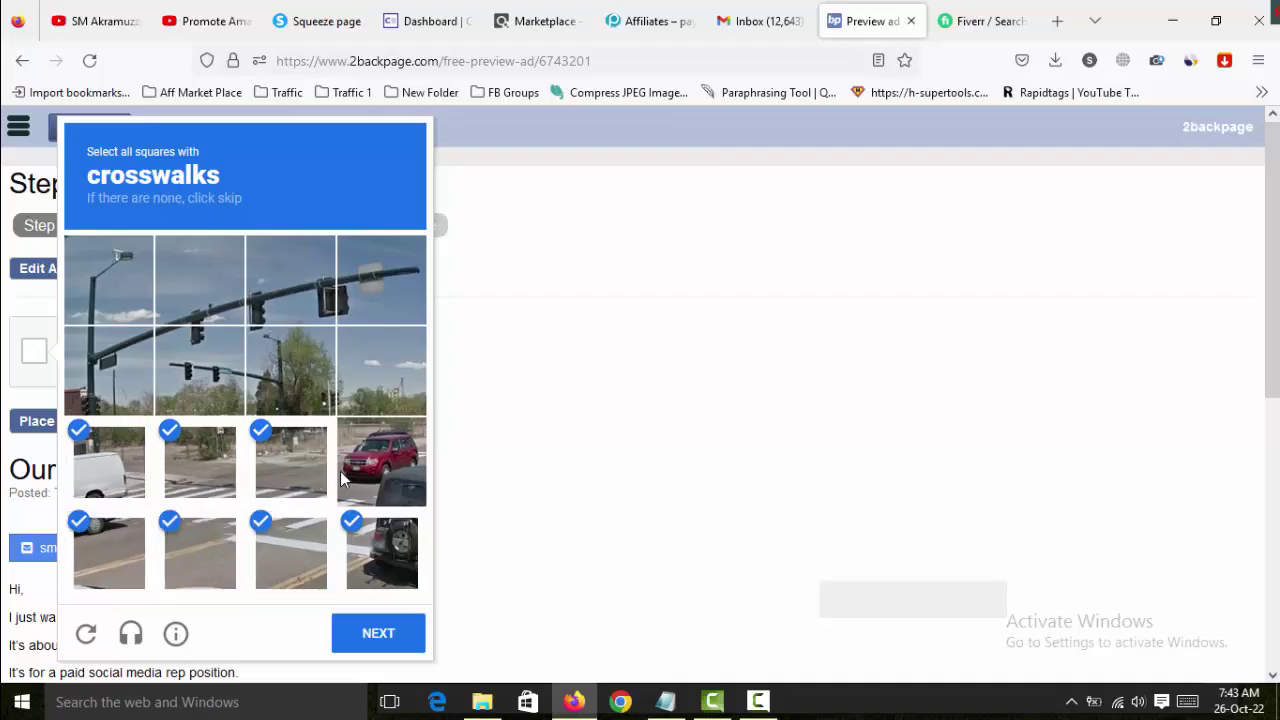
{"action": "left_click", "coordinate": [386, 634]}
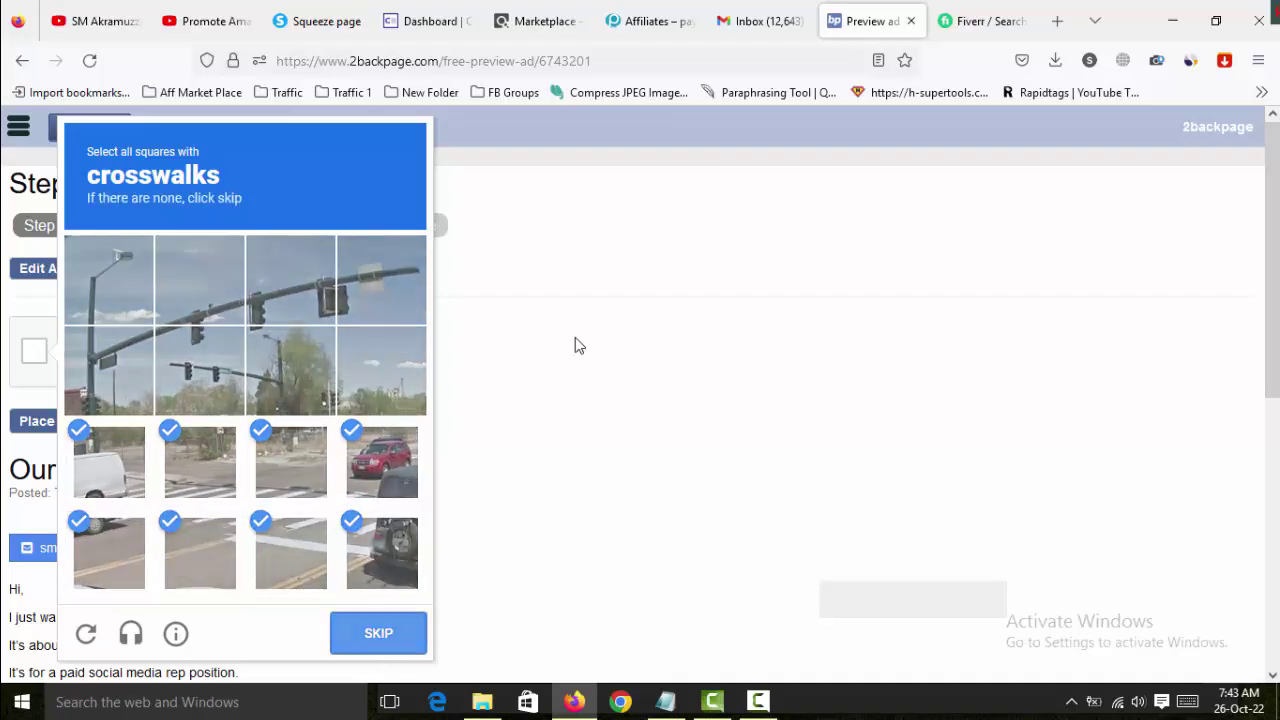
Pass the motorcycle challenge and place the ad, confirming 'Your ad posted successfully.'.
{"action": "left_click", "coordinate": [290, 370]}
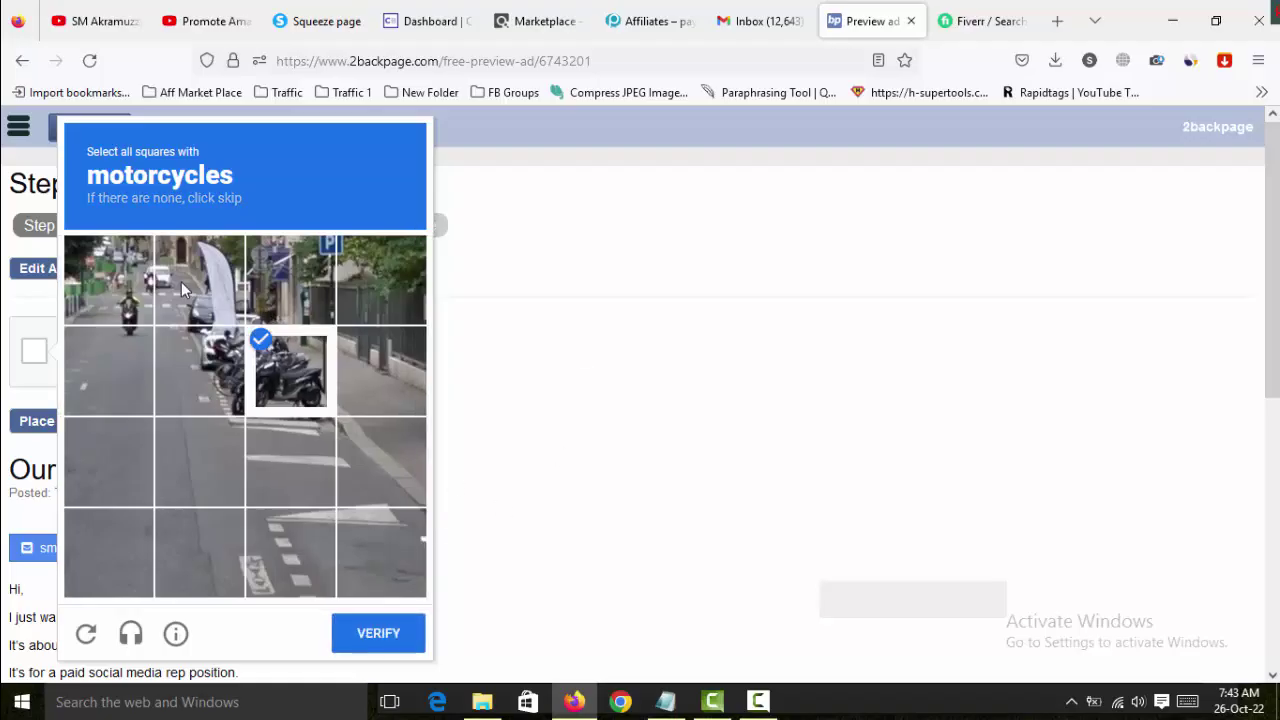
{"action": "left_click", "coordinate": [195, 282]}
{"action": "left_click", "coordinate": [195, 372]}
{"action": "left_click", "coordinate": [110, 282]}
{"action": "left_click", "coordinate": [125, 368]}
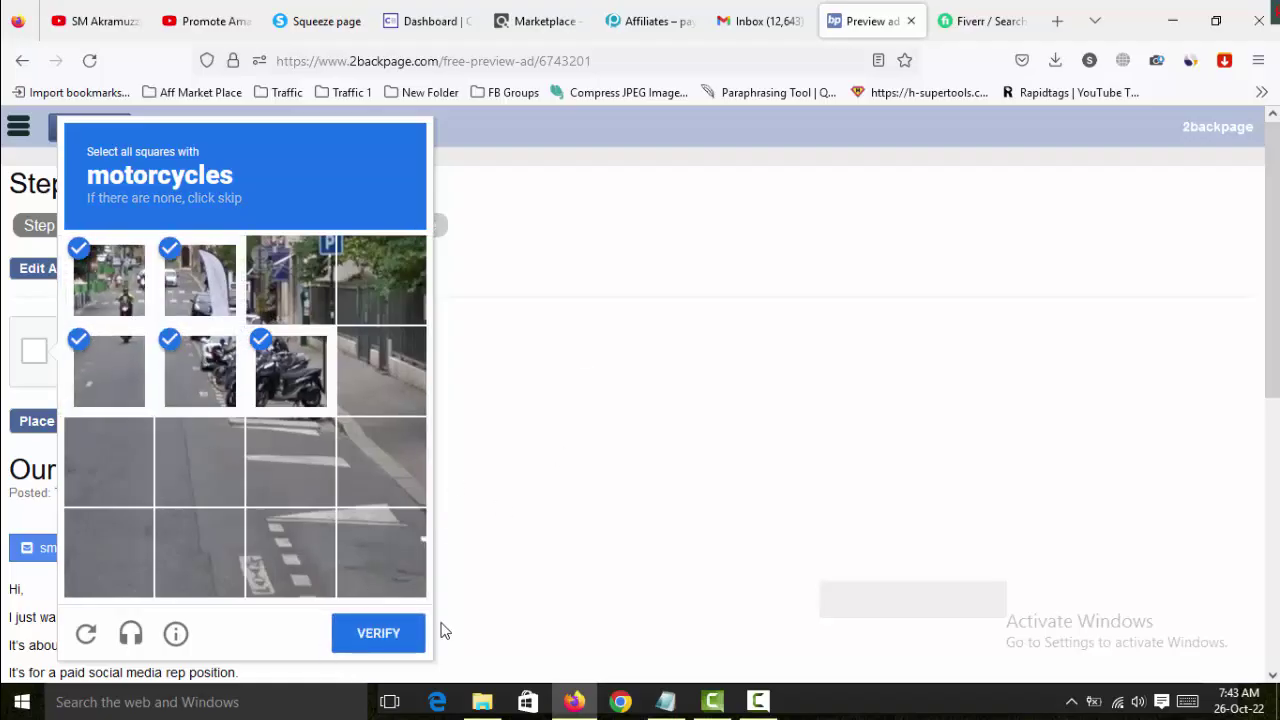
{"action": "left_click", "coordinate": [400, 645]}
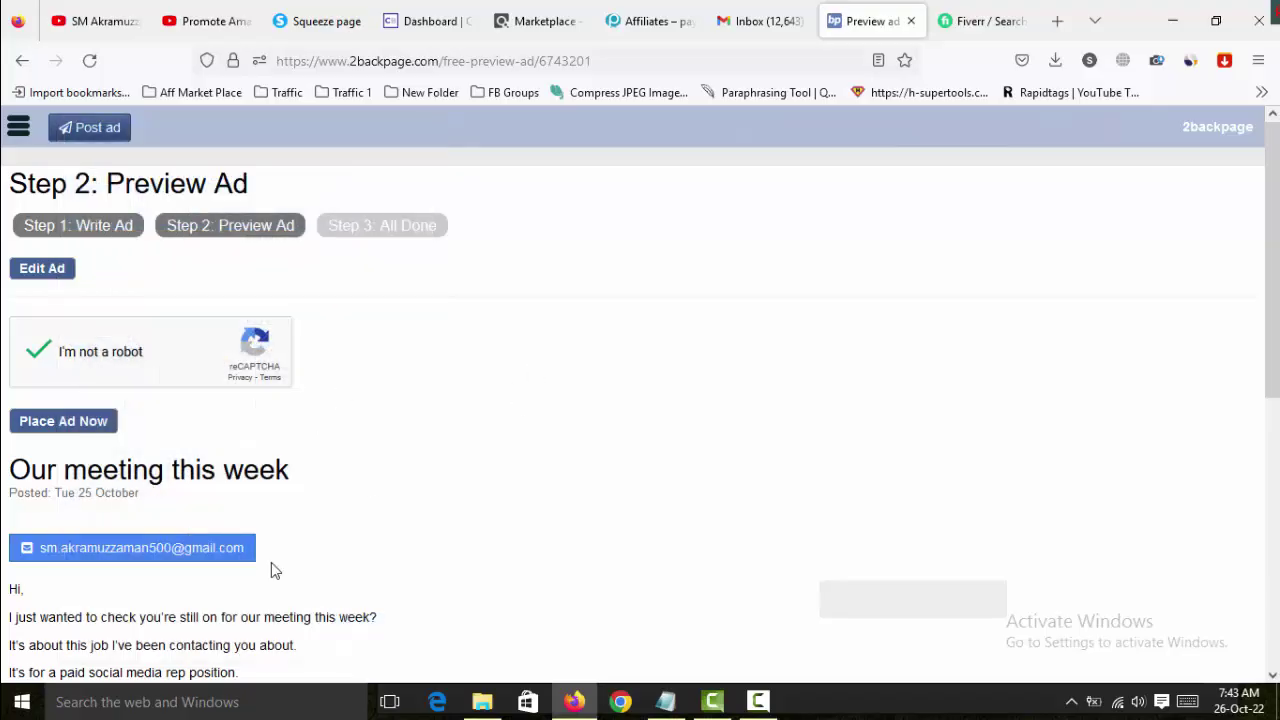
{"action": "left_click", "coordinate": [93, 428]}
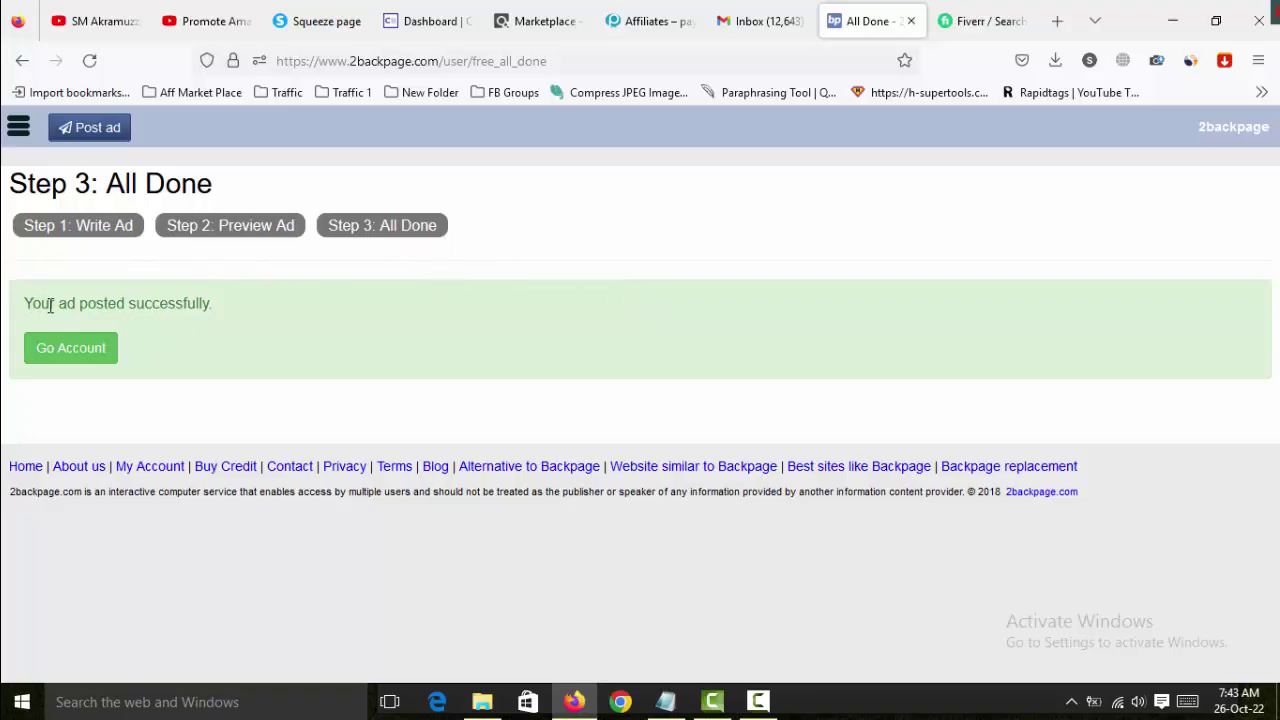
{"action": "left_click_drag", "start_coordinate": [31, 305], "coordinate": [206, 307]}
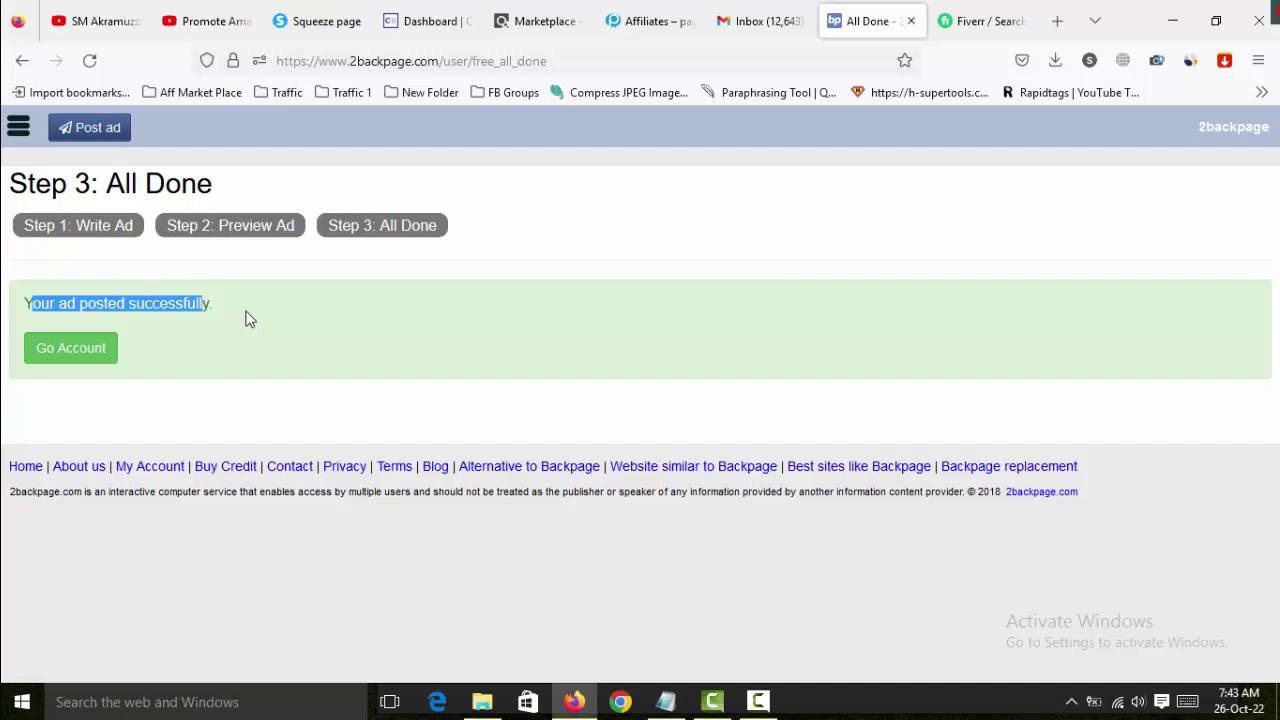